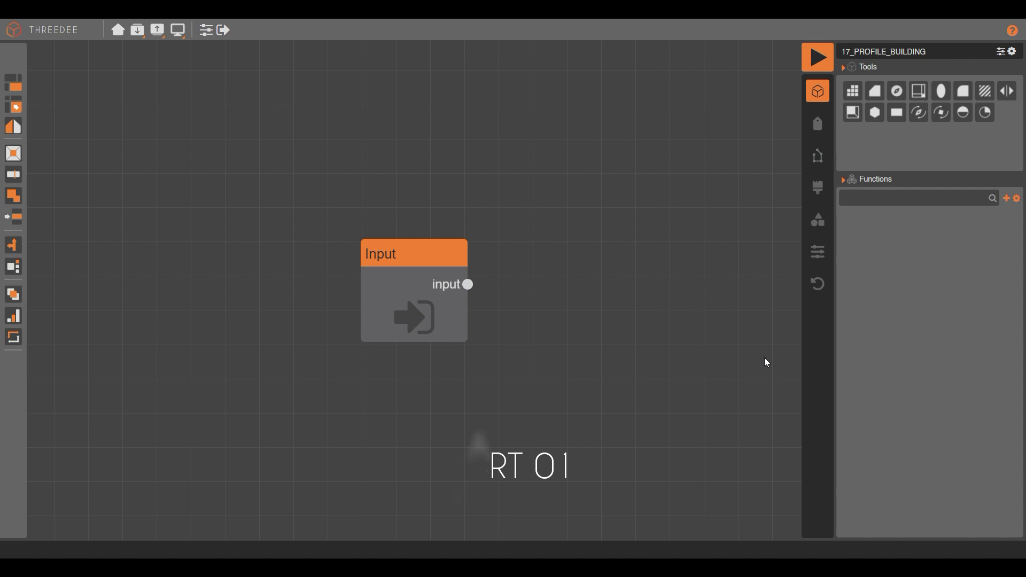
Step: Give the Input node a compass drawing with a width of 40 and a height of 20, and save it
double_click(424, 271)
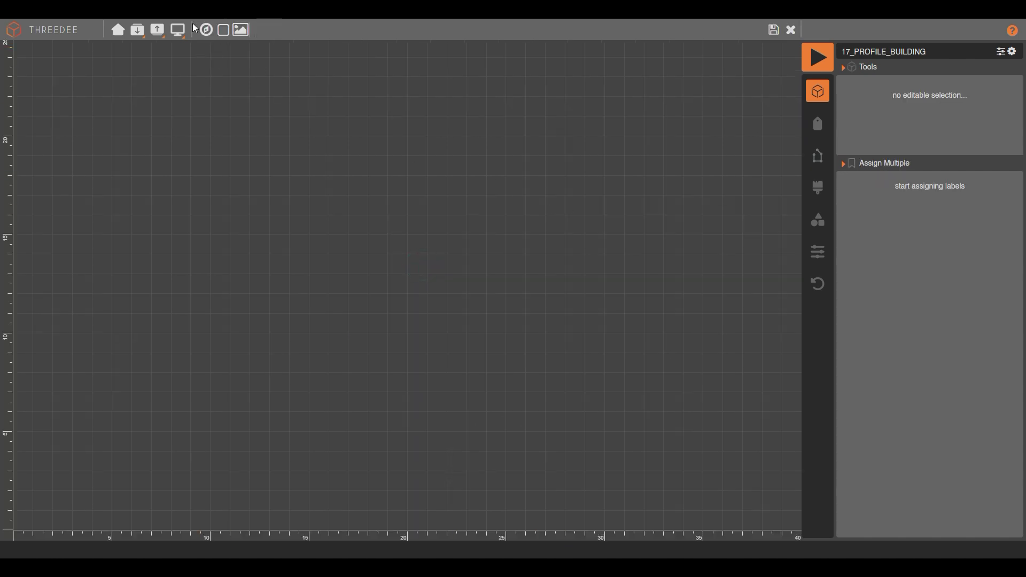
click(210, 37)
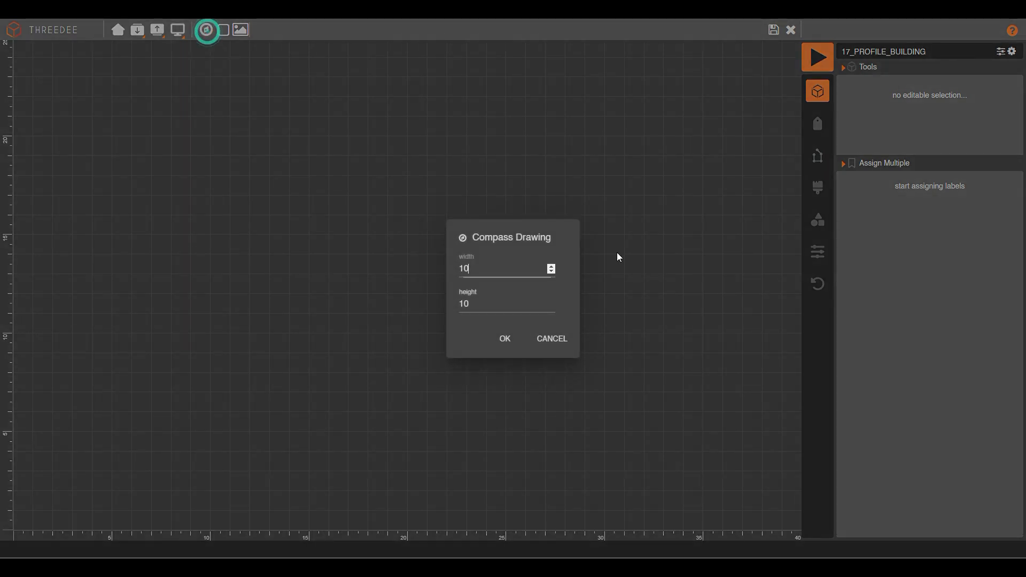
click(479, 305)
double_click(479, 305)
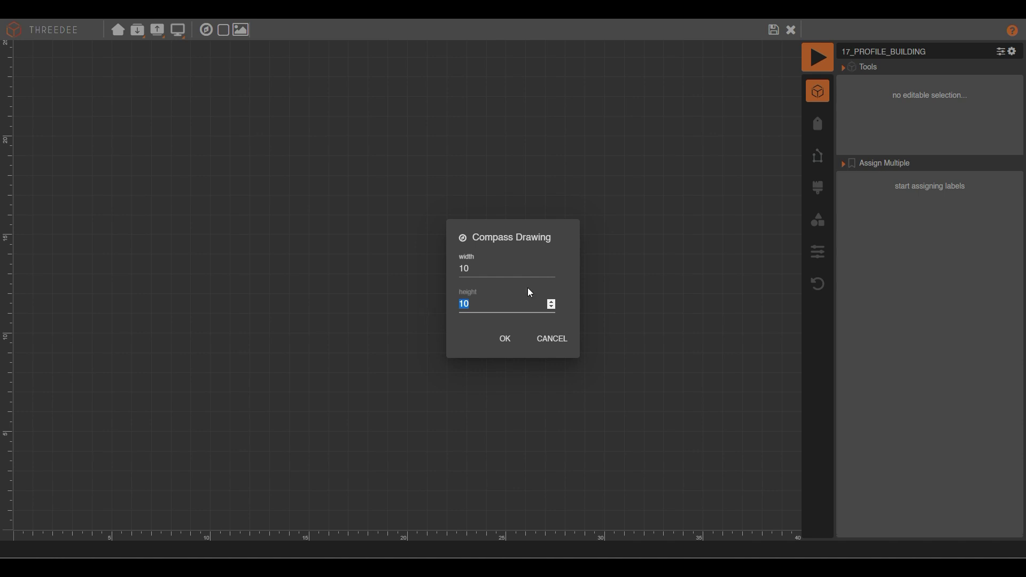
click(473, 268)
double_click(473, 269)
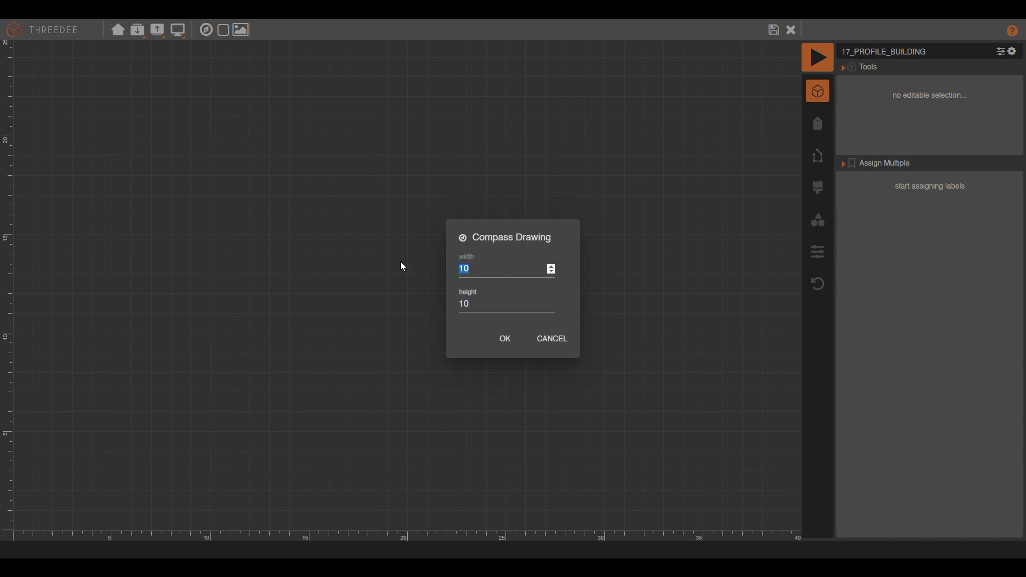
text(40)
click(473, 305)
double_click(472, 305)
text(2)
click(493, 339)
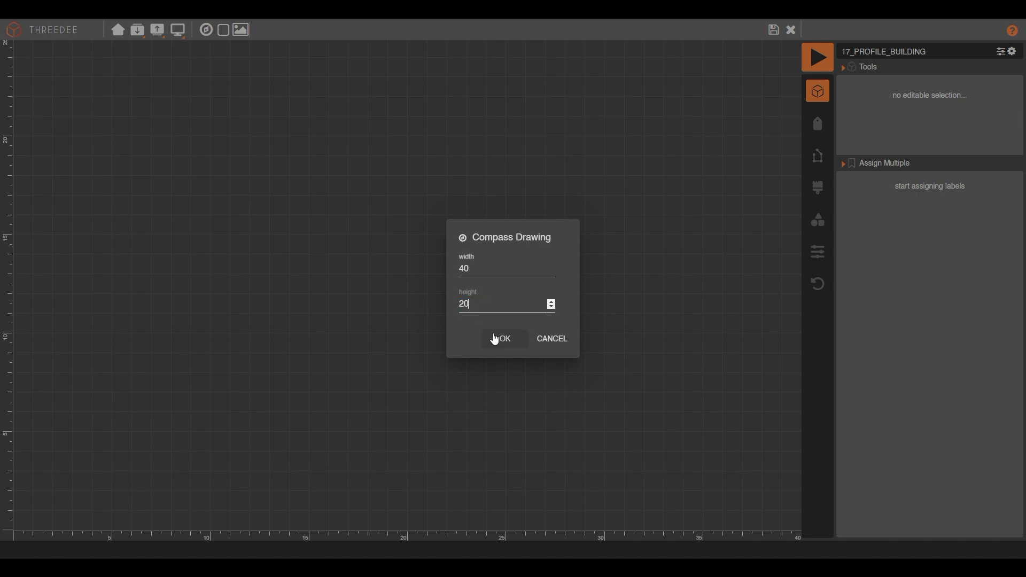
scroll(652, 284, down, 1)
scroll(659, 283, up, 1)
scroll(567, 260, up, 2)
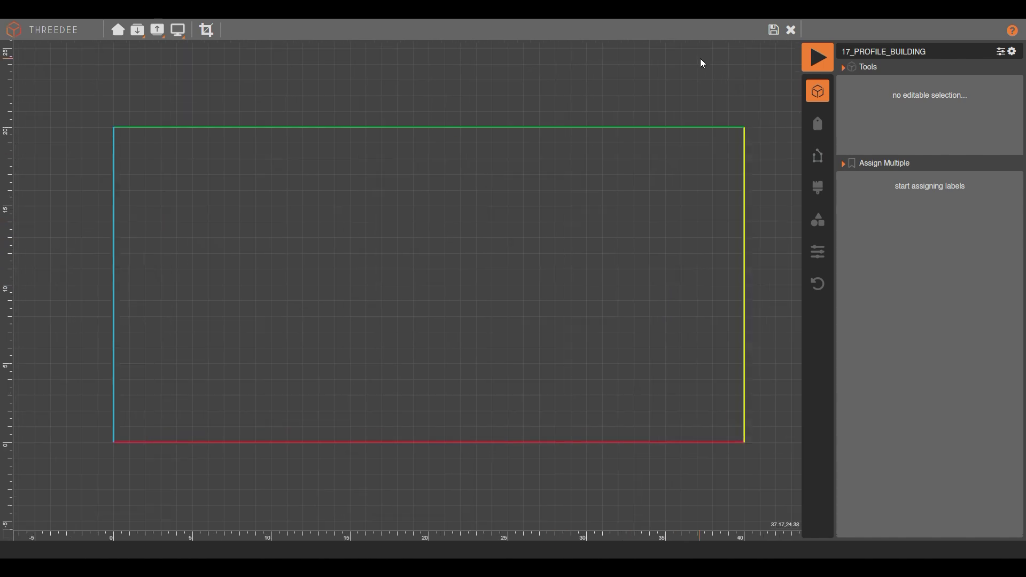
click(773, 29)
Step: Run the graph and inspect the Input rectangle with its compass edges in 3D, closing the preview at the end
click(817, 58)
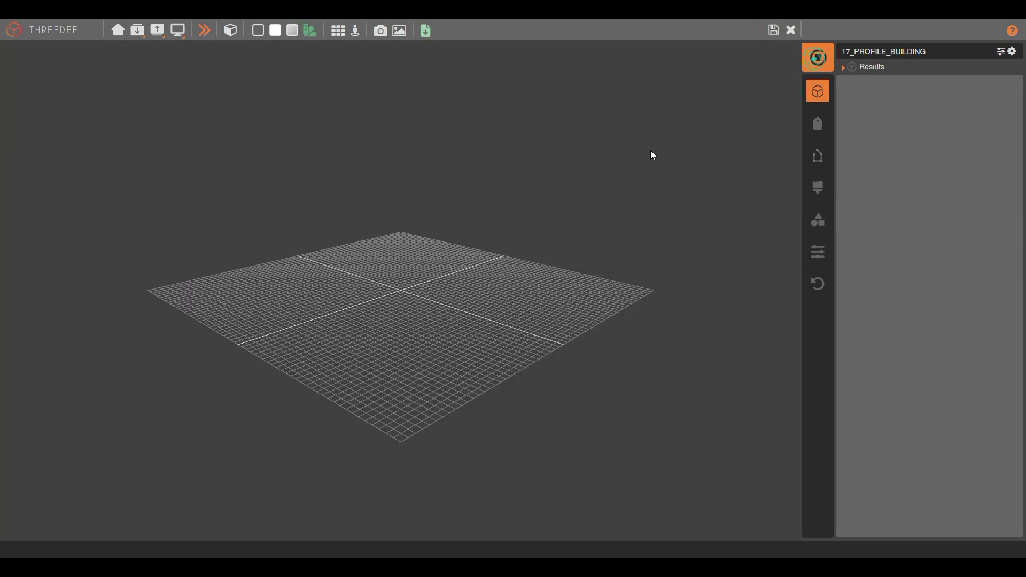
drag(660, 155, 430, 303)
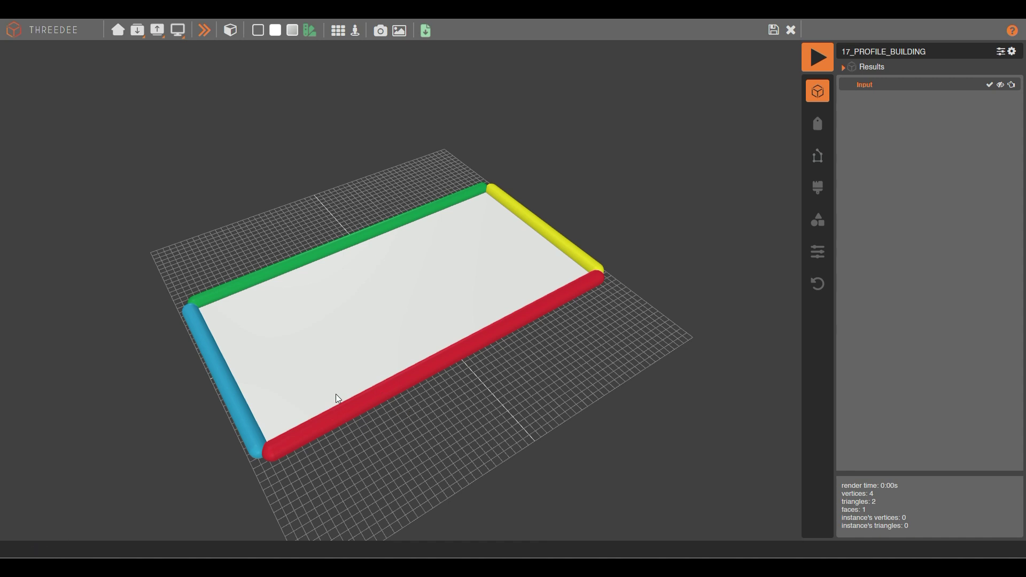
drag(341, 398, 368, 427)
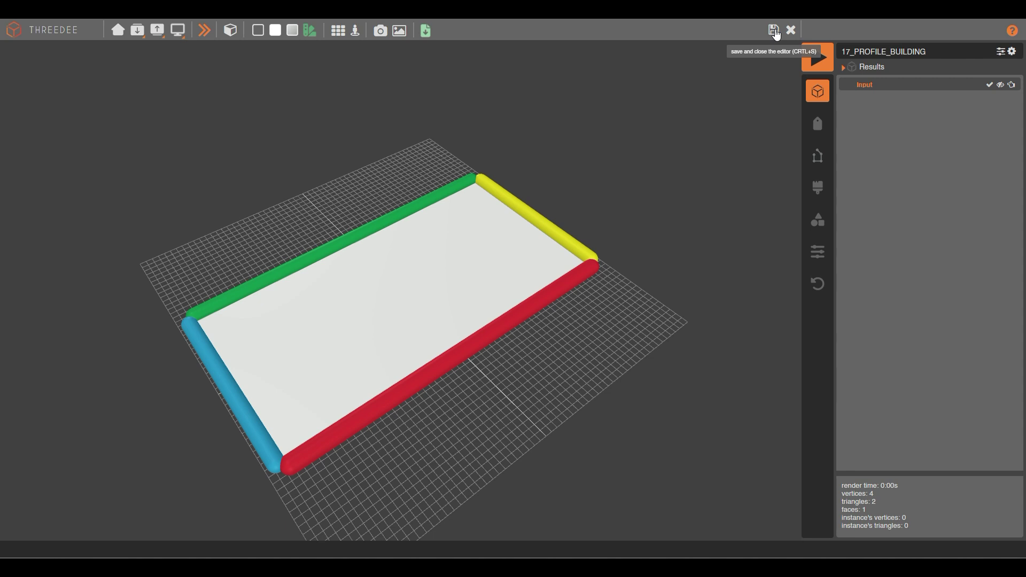
click(774, 31)
Step: Add an Inset node fed by the Input node's output, with an inset distance of 1 and no input merging
drag(409, 266, 449, 190)
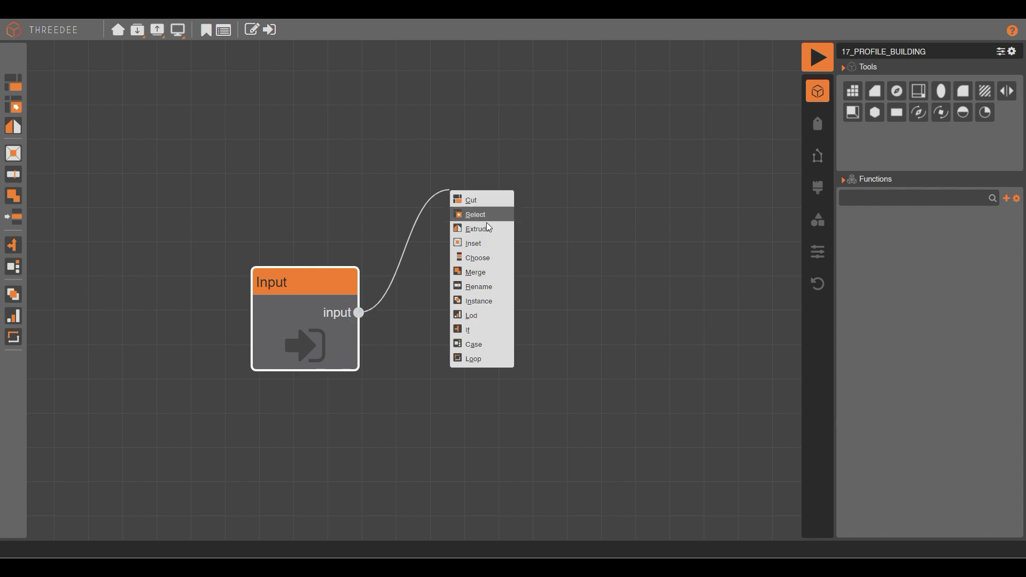
click(478, 243)
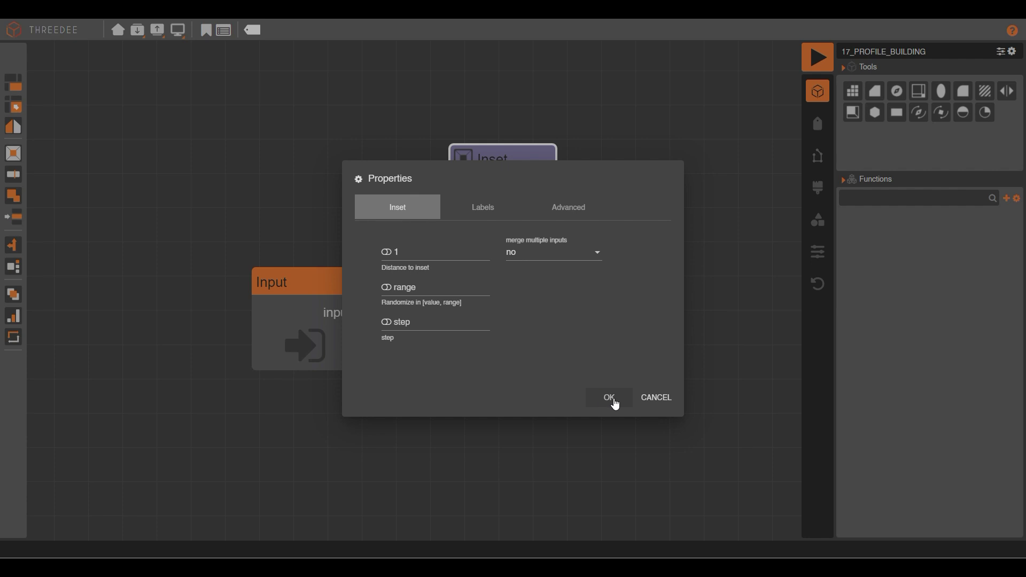
click(611, 397)
Step: Run the graph and examine the inset border's edge labels on the south side in 3D, closing the preview at the end
click(817, 59)
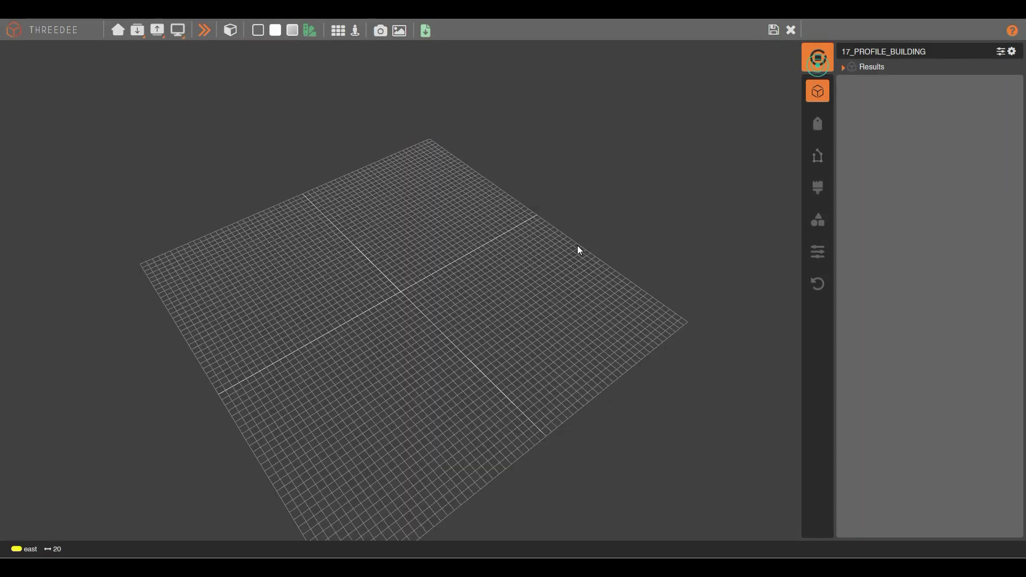
scroll(329, 441, up, 2)
right_drag(325, 398, 348, 291)
scroll(323, 372, up, 5)
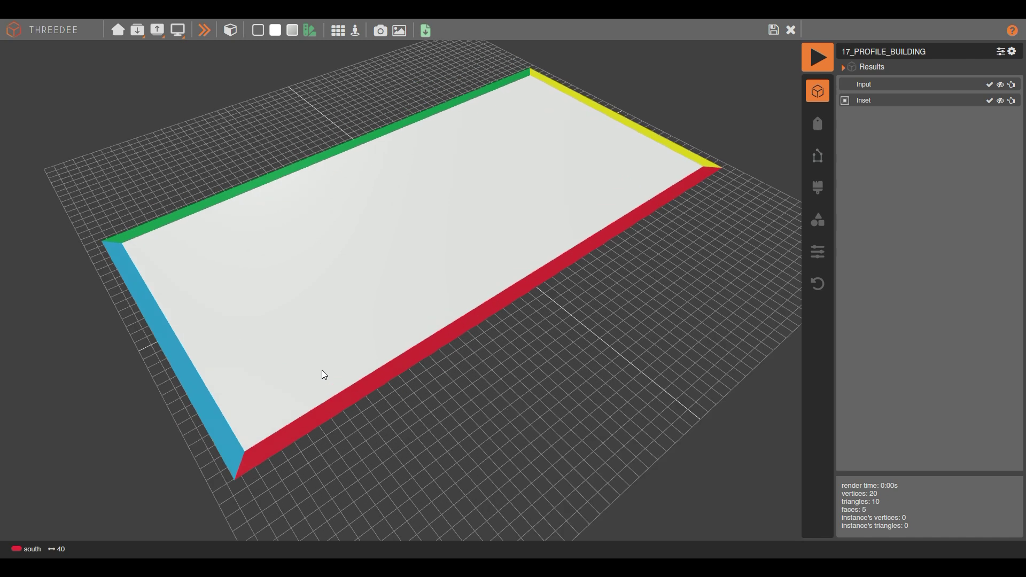
click(348, 398)
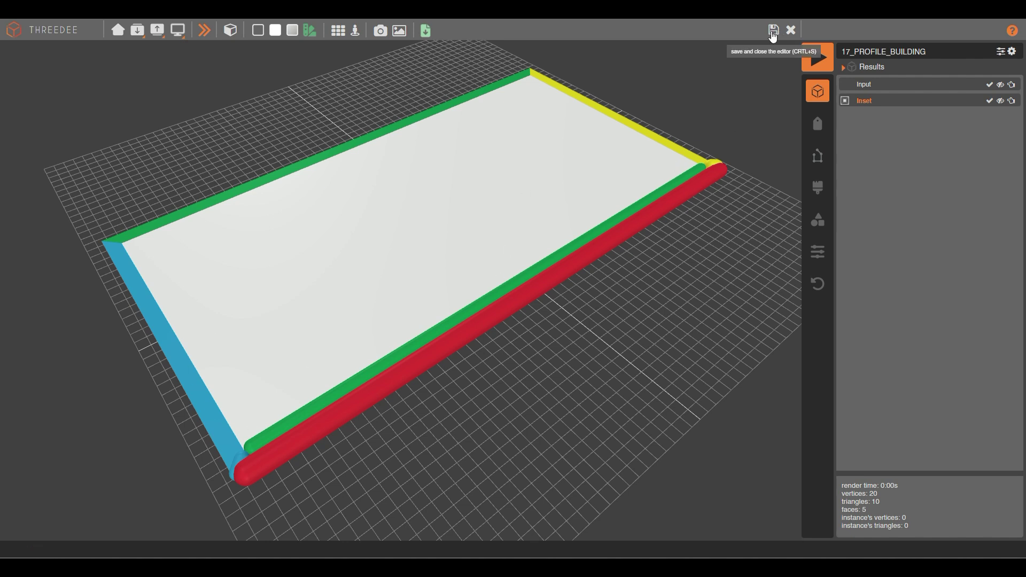
click(773, 31)
Step: Attach a Select node to the Inset node's sides output and configure it to select the south side
drag(634, 212, 417, 306)
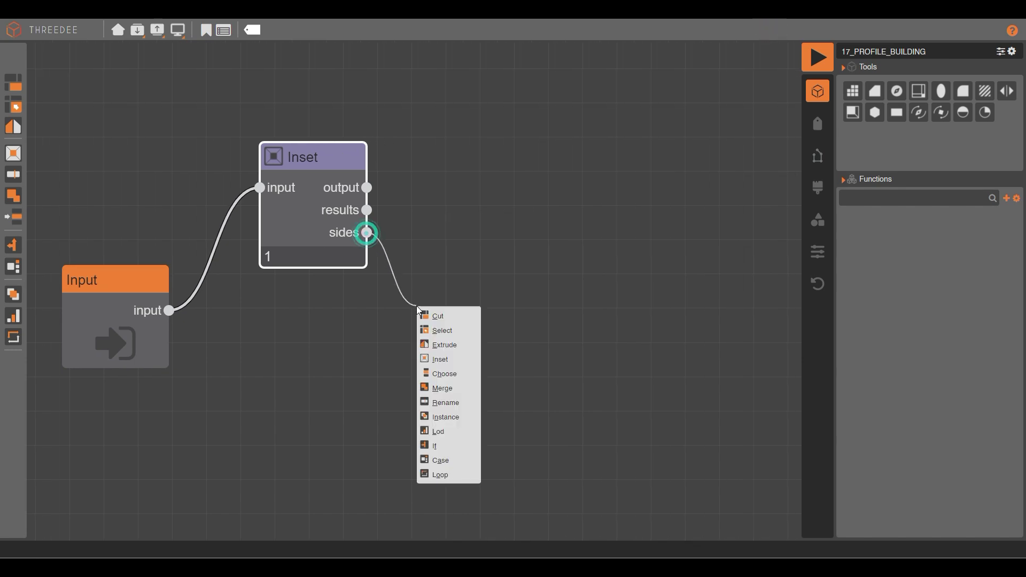
click(452, 331)
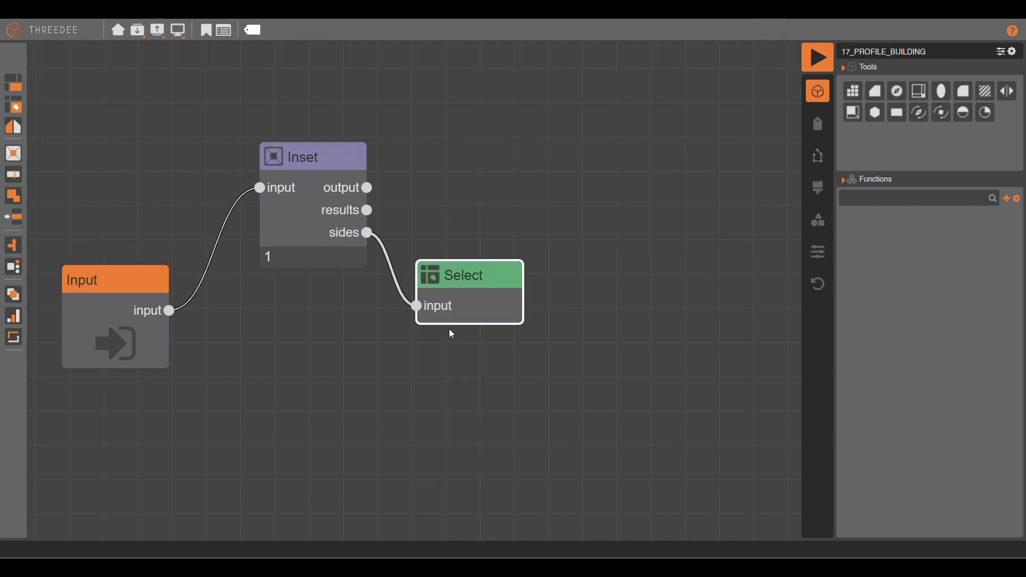
double_click(449, 328)
click(541, 250)
click(547, 349)
click(609, 397)
drag(632, 307, 522, 248)
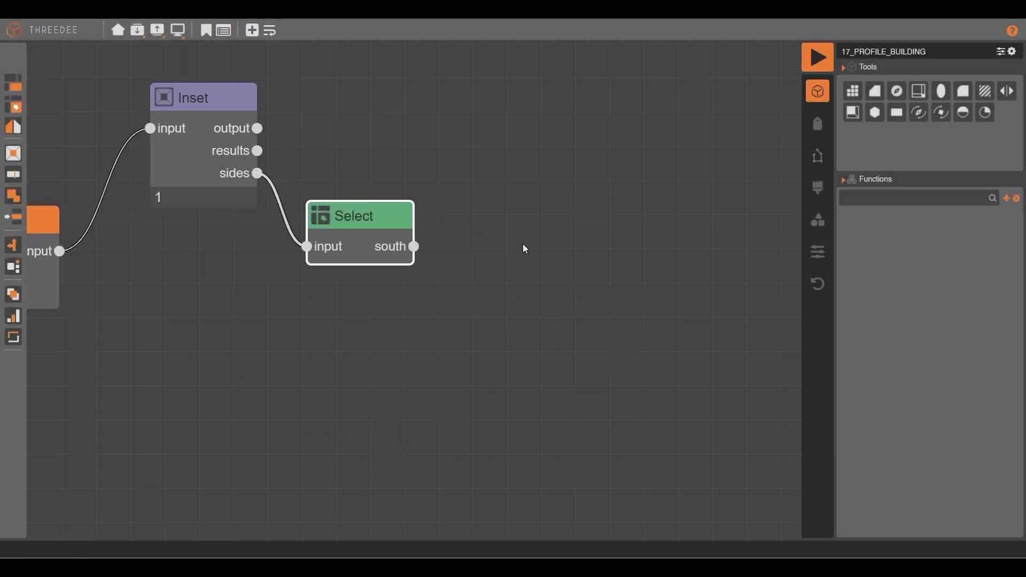
Step: Add a Cut node to the south output and draw a west-to-east cut at about mid-height across a 10 by 10 compass square
drag(414, 247, 503, 377)
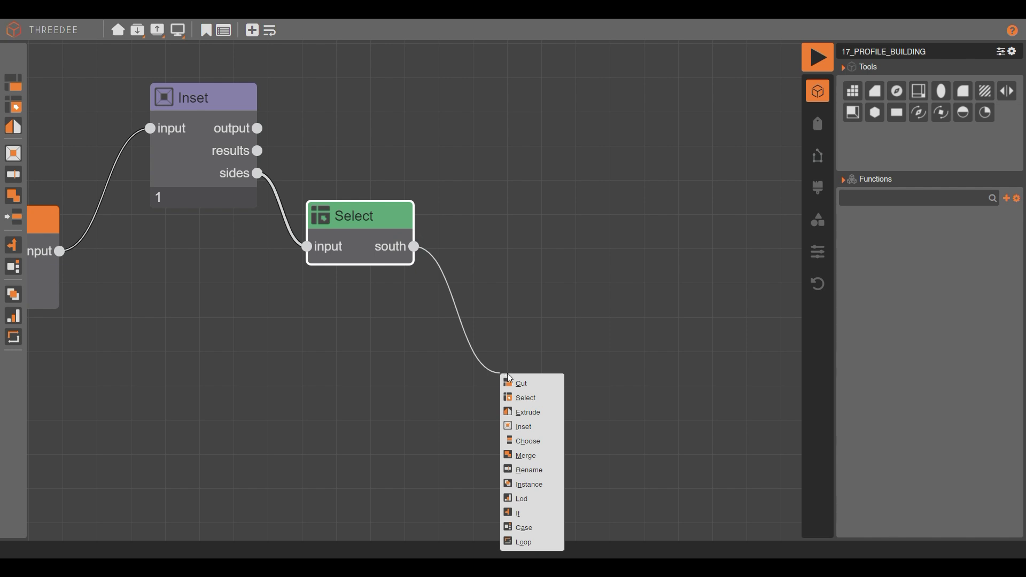
click(516, 383)
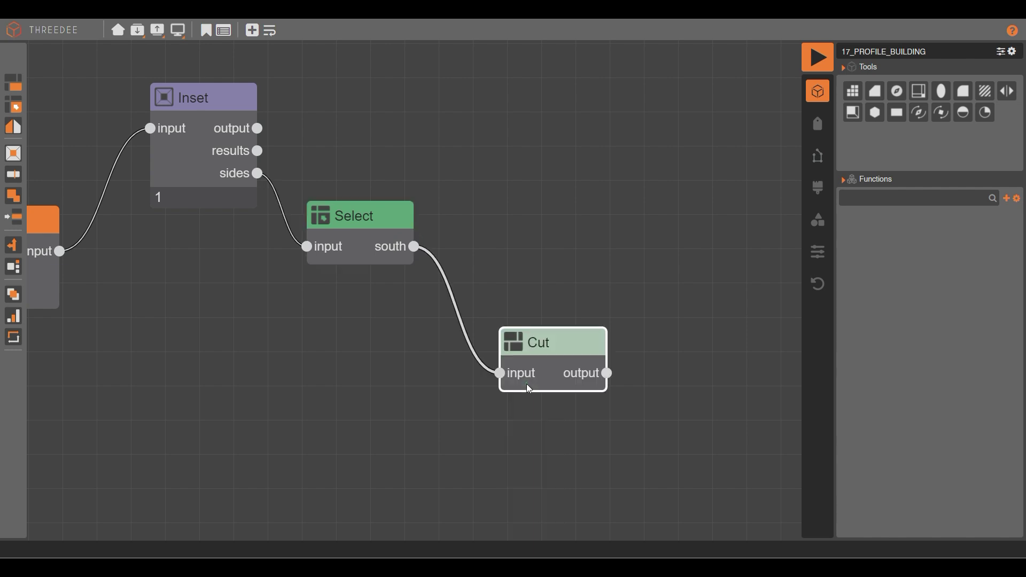
double_click(523, 381)
click(224, 30)
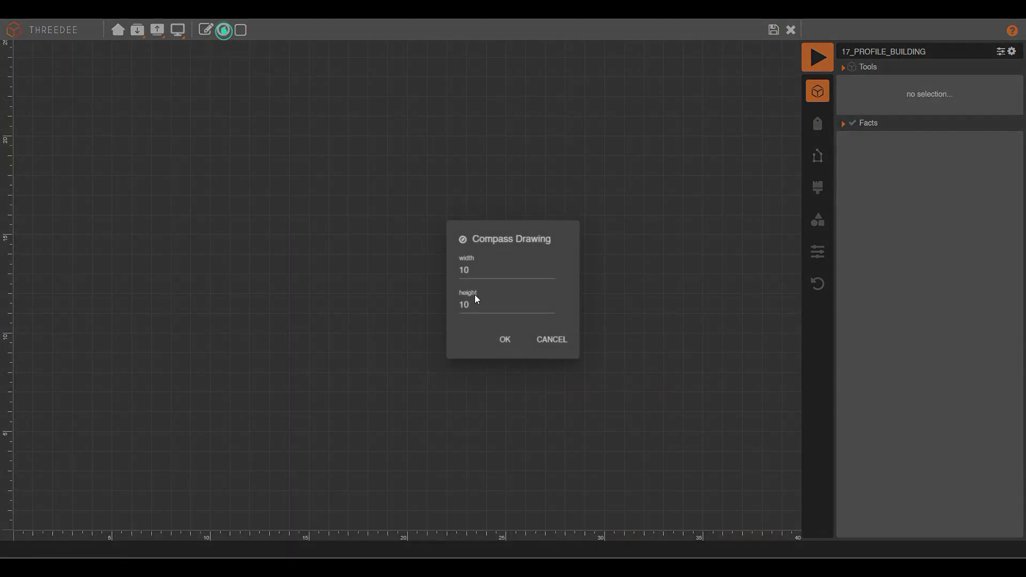
click(503, 340)
mouse_move(147, 282)
mouse_down()
mouse_move(508, 292)
mouse_move(670, 283)
mouse_up()
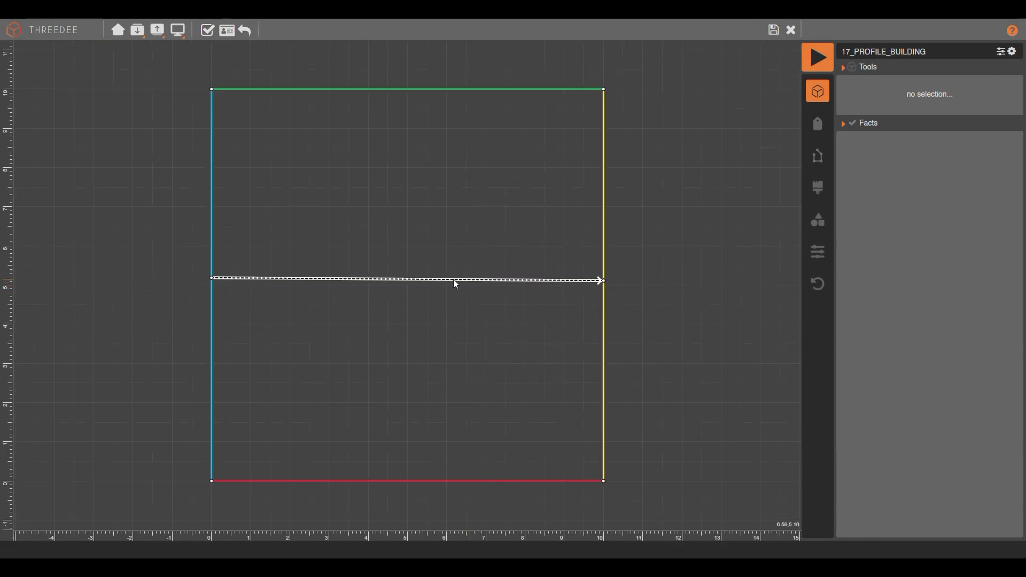
Step: Repeat the cut by length with a distance of 5, a maximum of 1 cut and the adjust mode set to secondary
click(433, 279)
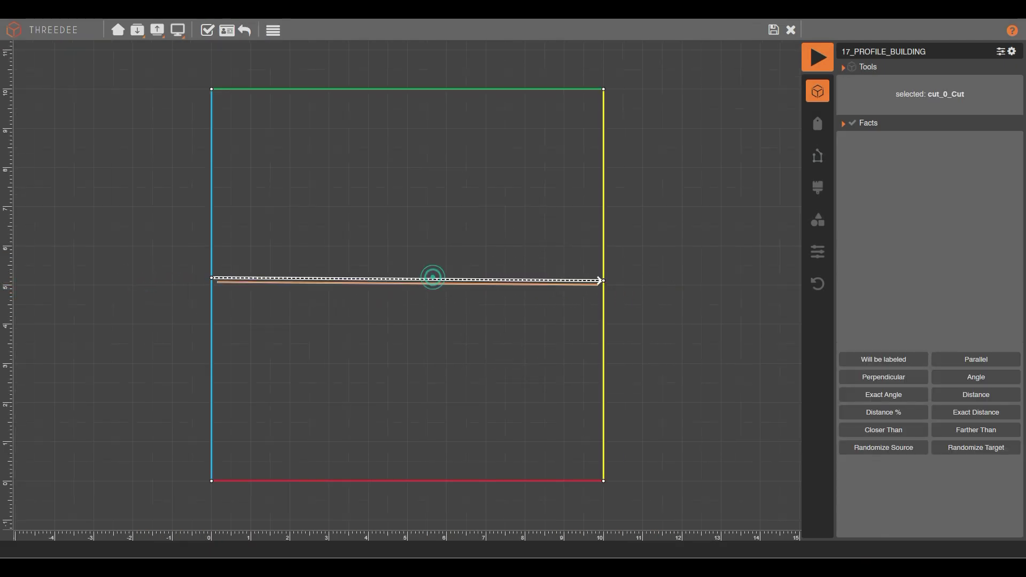
click(274, 31)
click(395, 198)
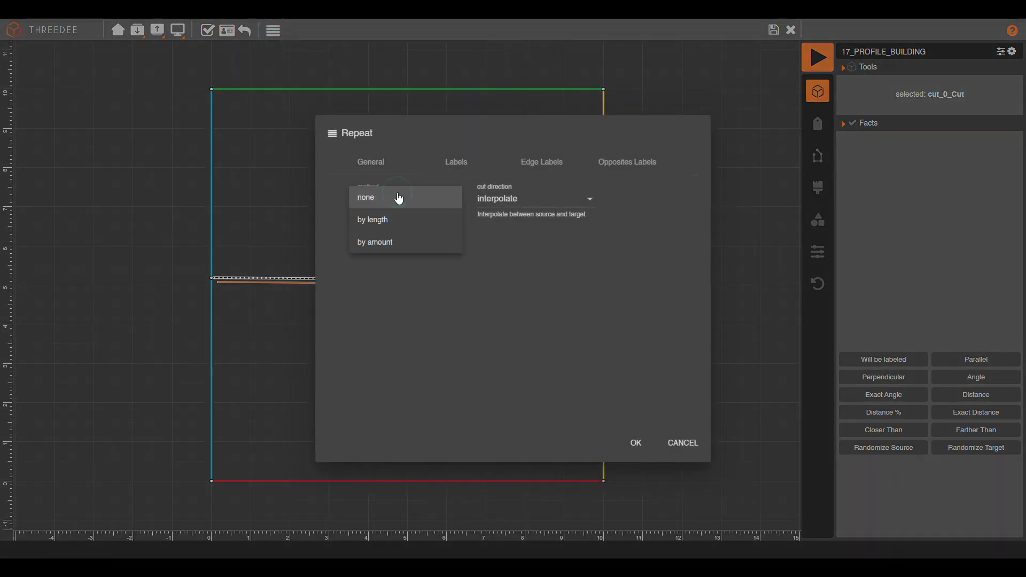
click(400, 220)
click(398, 236)
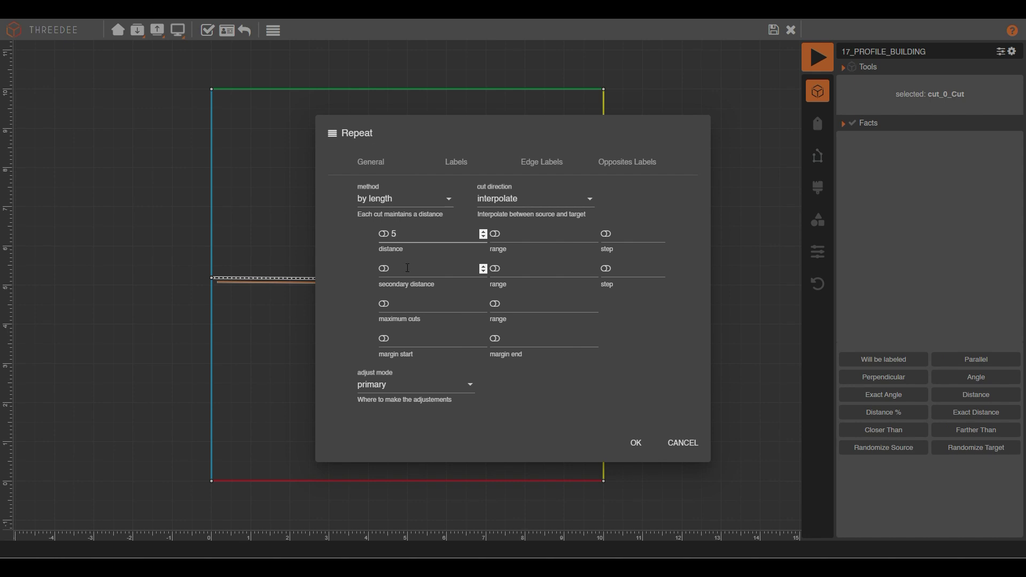
click(408, 300)
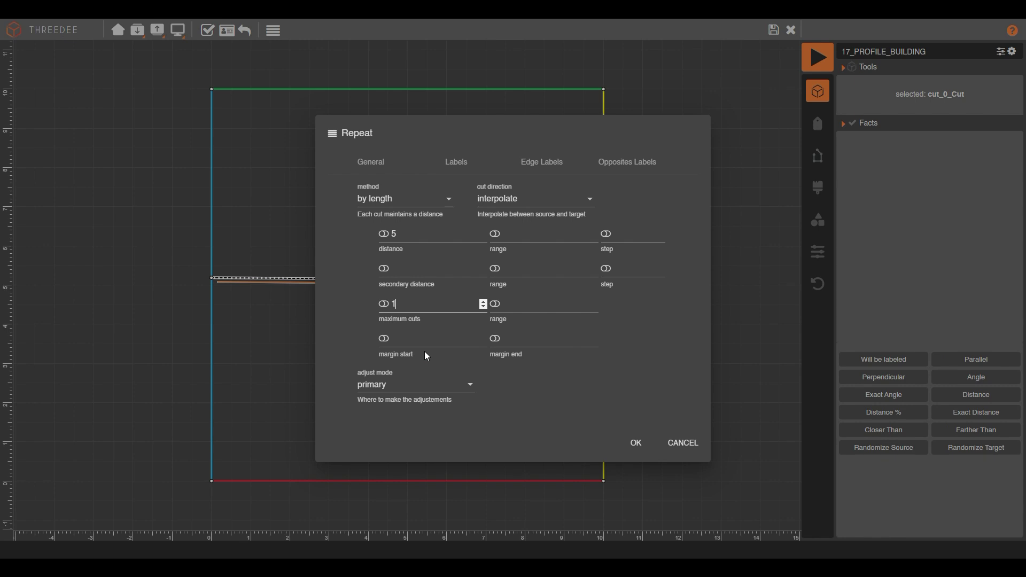
click(415, 387)
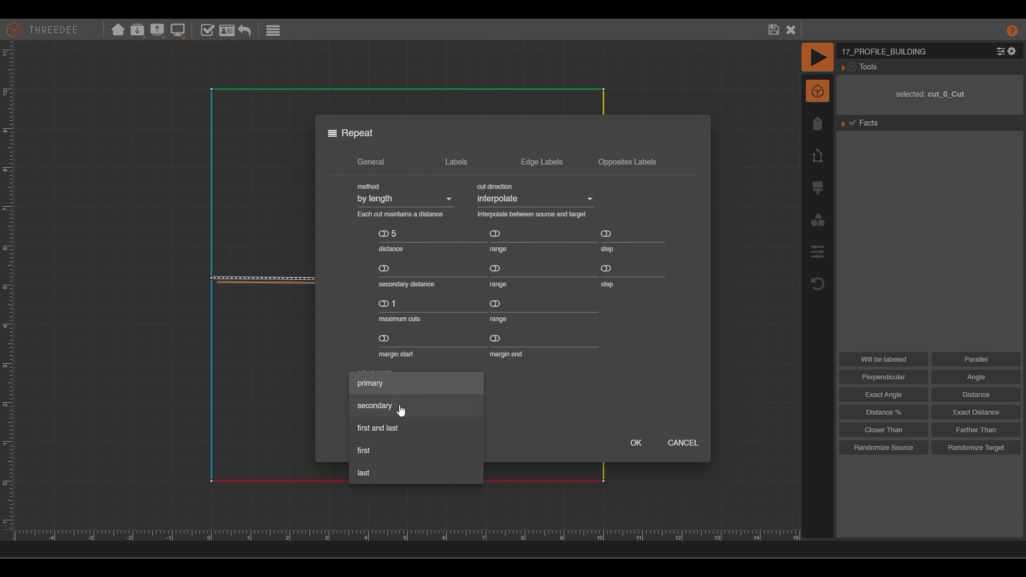
click(382, 407)
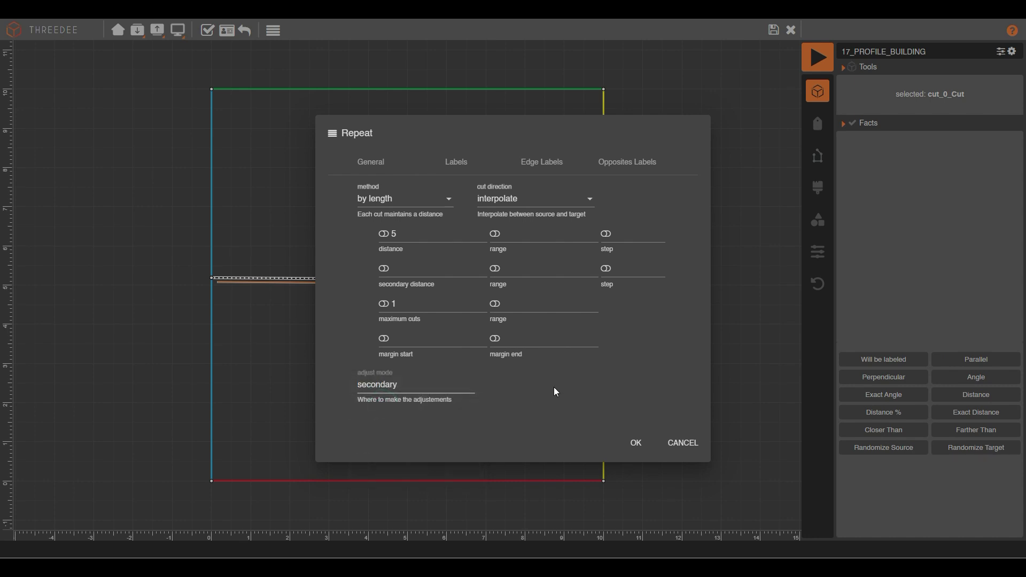
Step: Label all primary faces of the repeated cut south and all secondary faces east
click(464, 165)
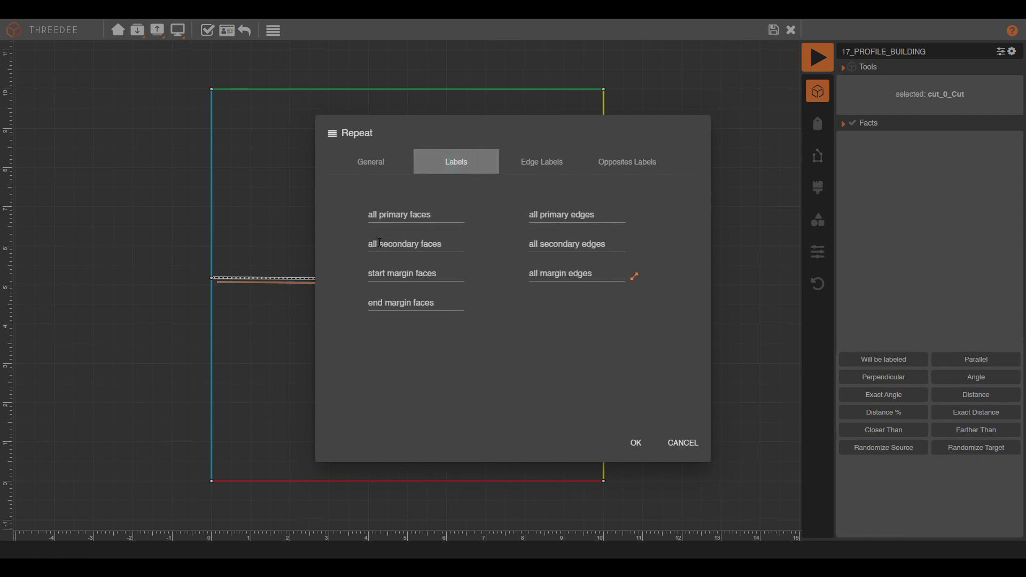
click(399, 213)
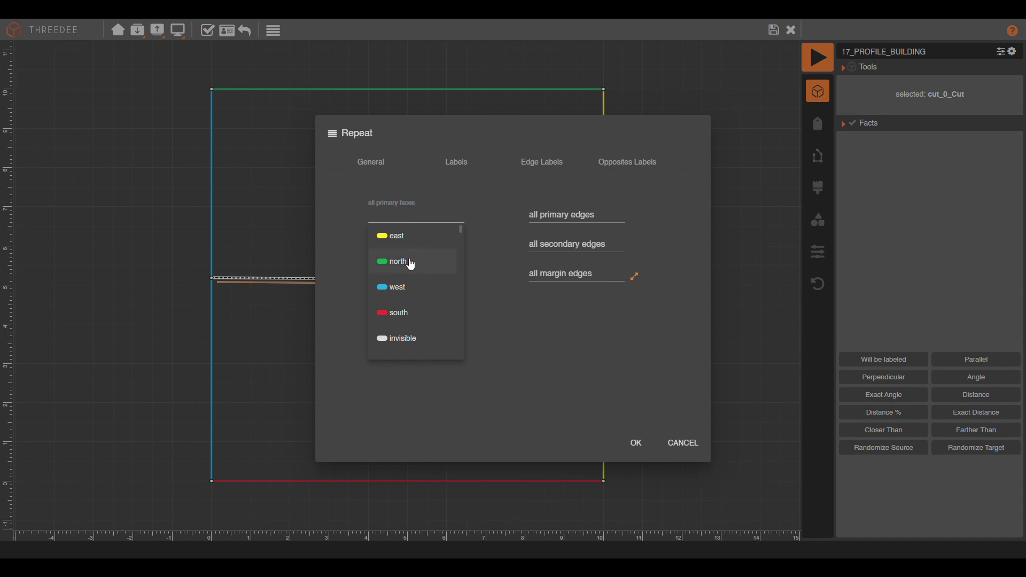
click(397, 313)
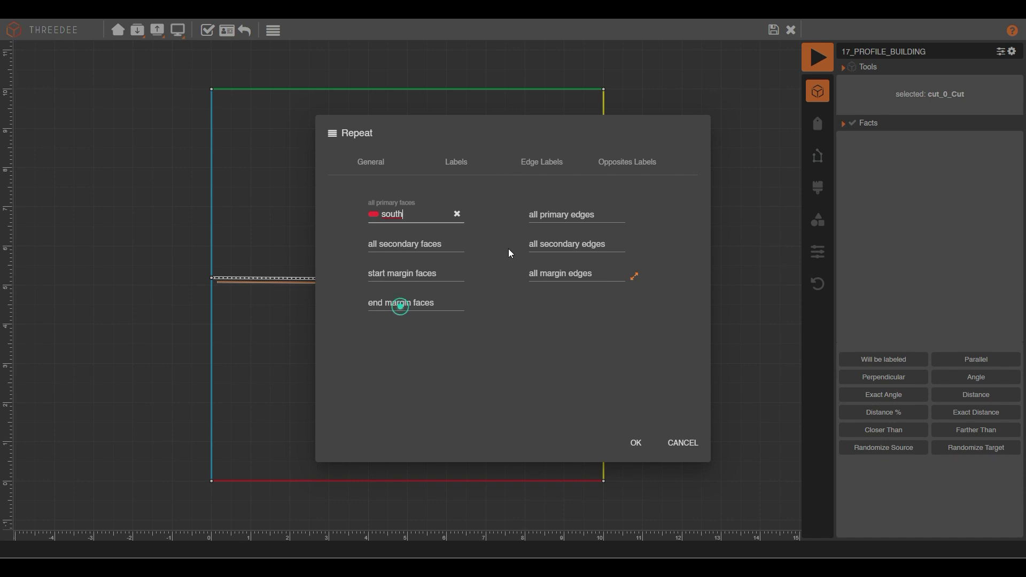
click(389, 245)
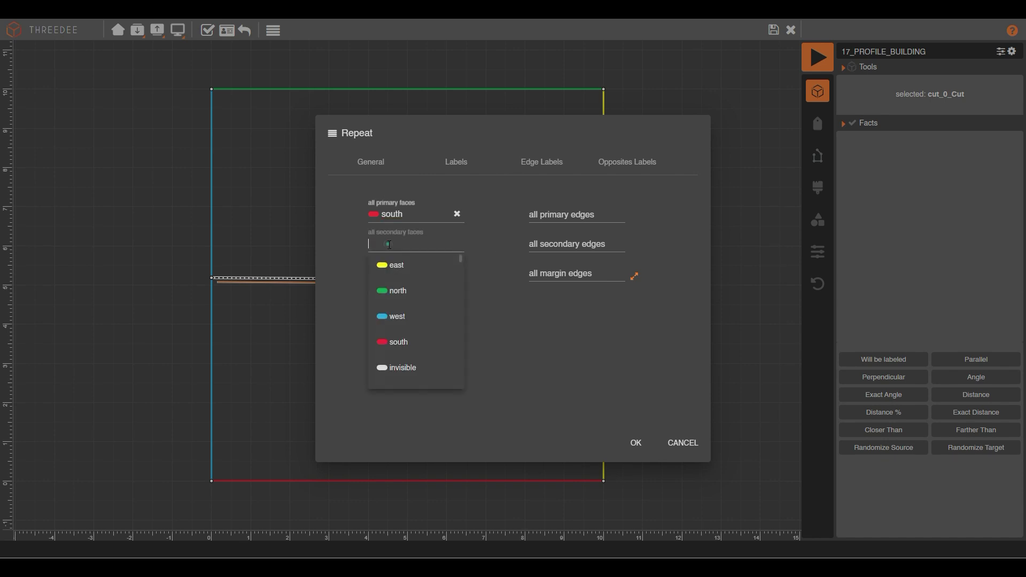
click(405, 267)
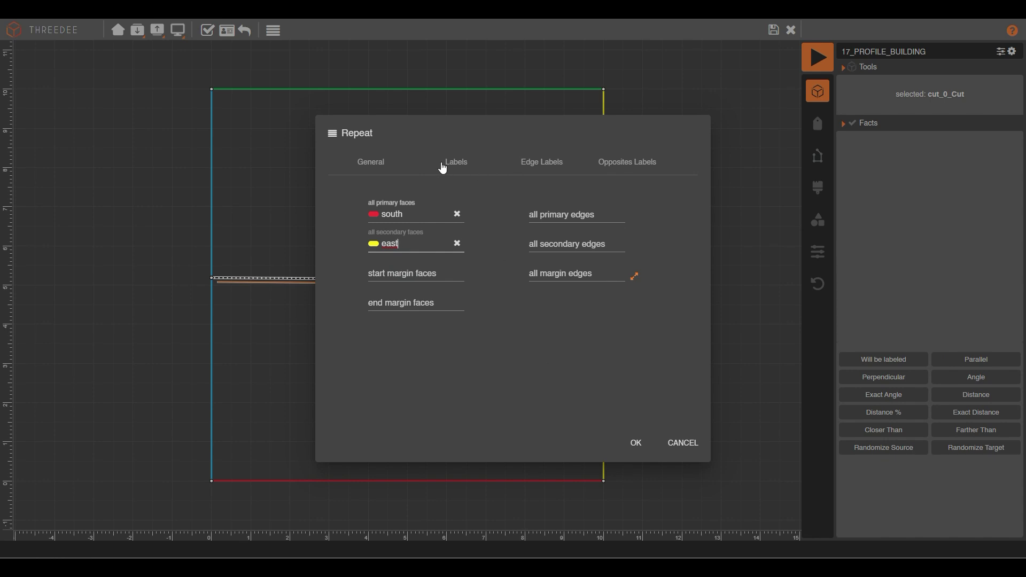
Step: Apply compass labels to the primary and secondary side edges, rotated to top east, bottom west, left north and right south
click(539, 164)
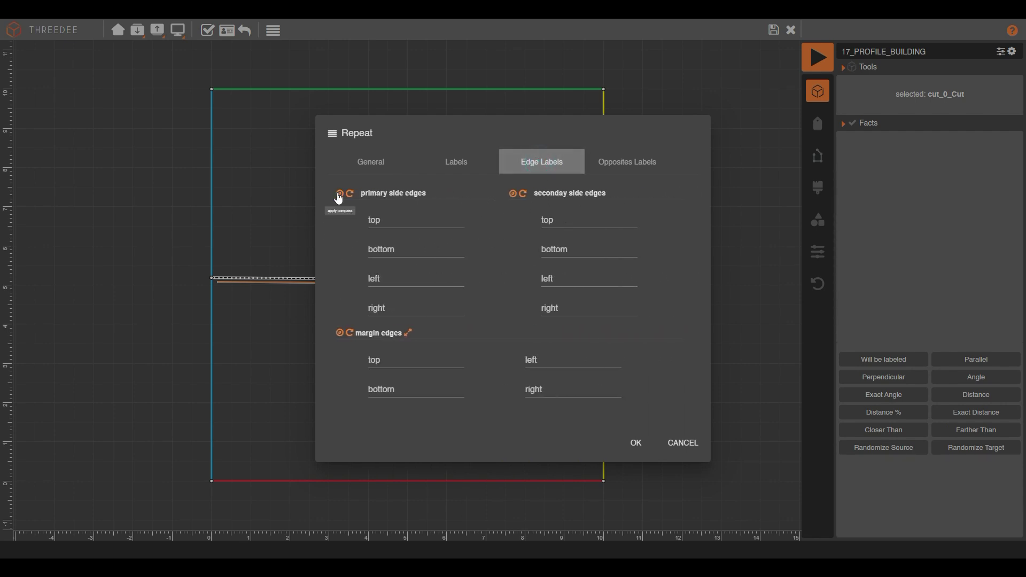
click(338, 198)
click(350, 195)
double_click(351, 195)
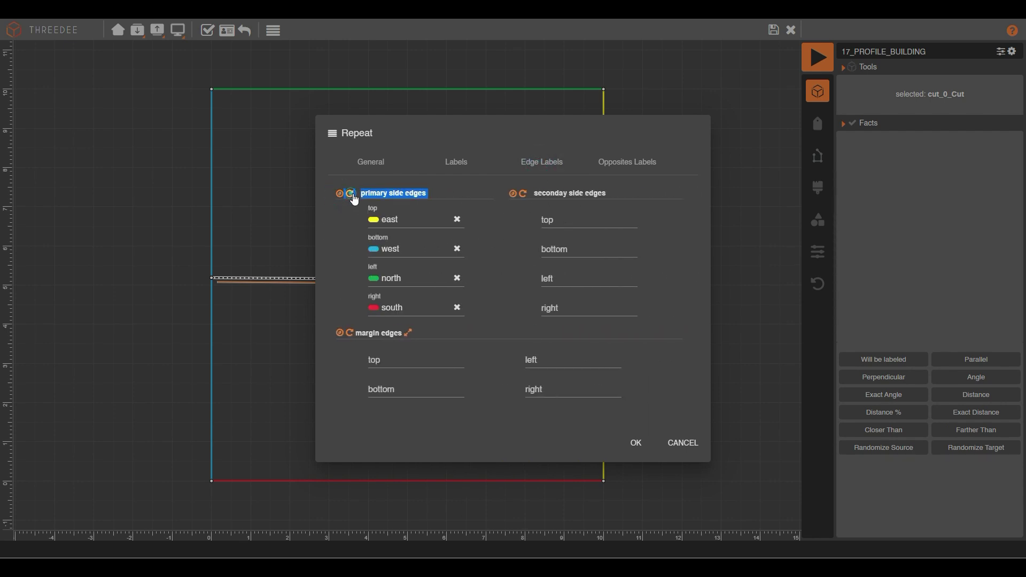
click(512, 193)
click(524, 194)
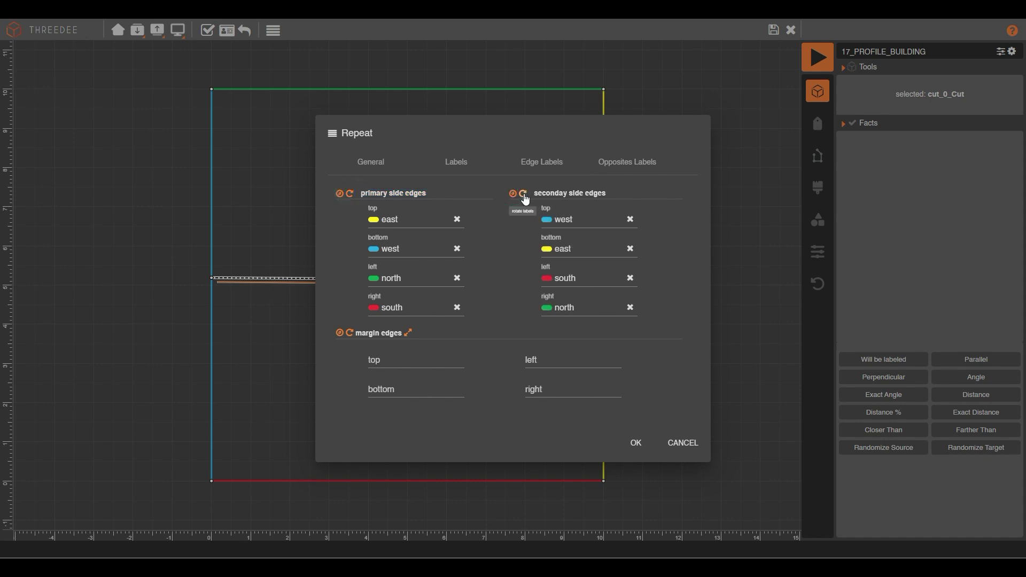
double_click(524, 195)
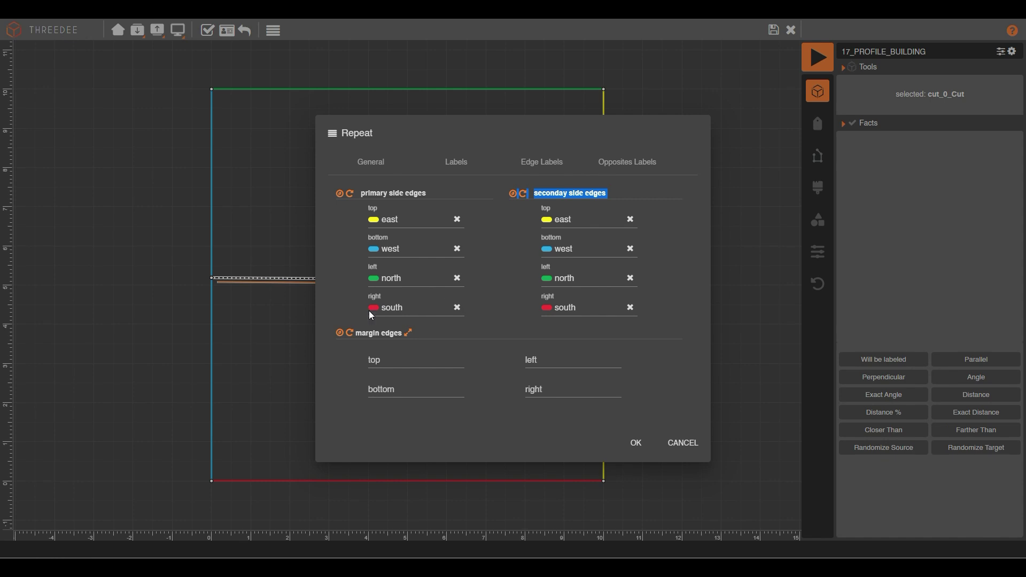
Step: Relabel the right edge of the primary side F1, save the repeated cut and render the model to check it
click(458, 309)
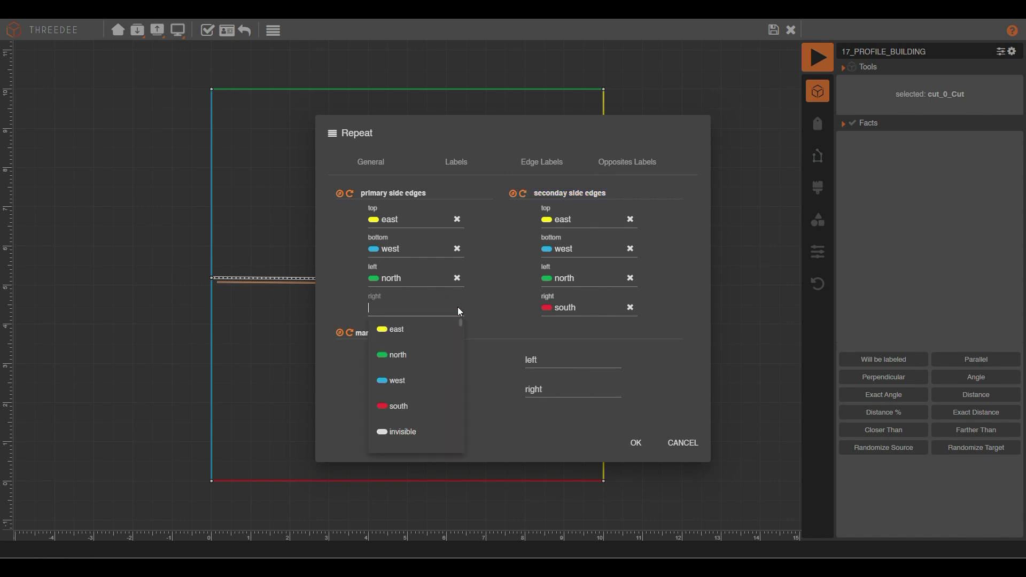
scroll(452, 355, down, 5)
scroll(451, 358, down, 10)
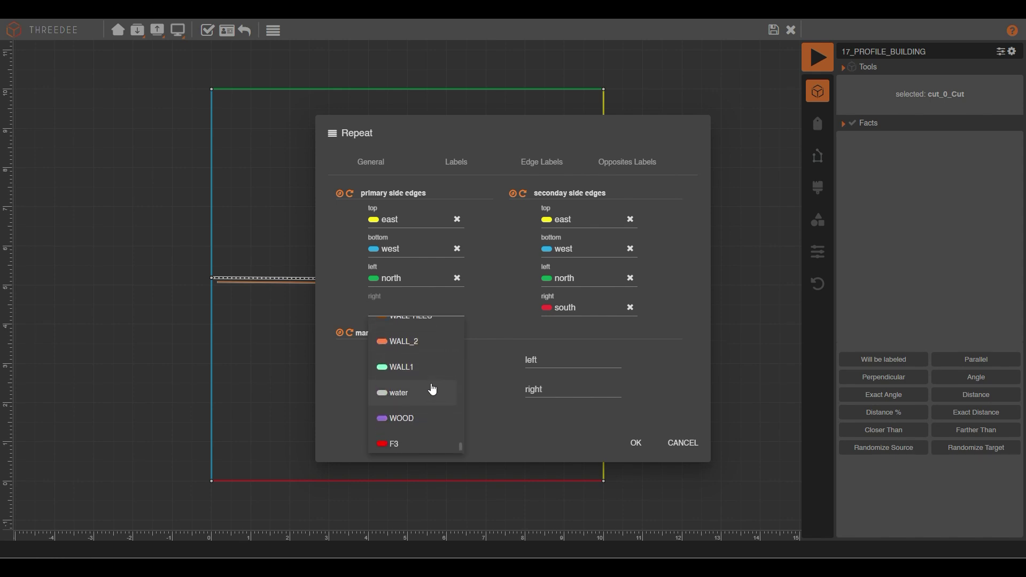
scroll(432, 389, up, 3)
text(F)
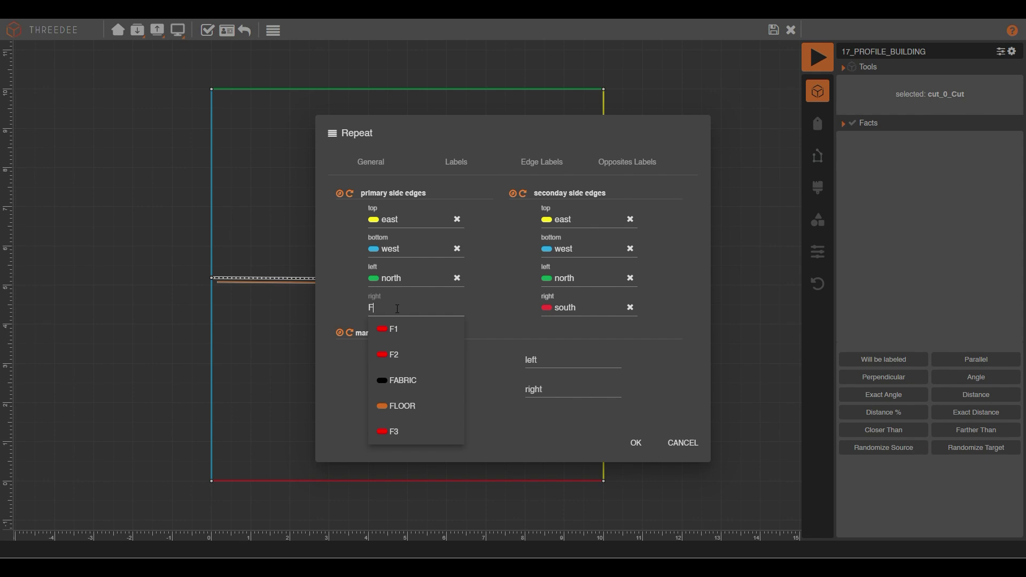
click(402, 330)
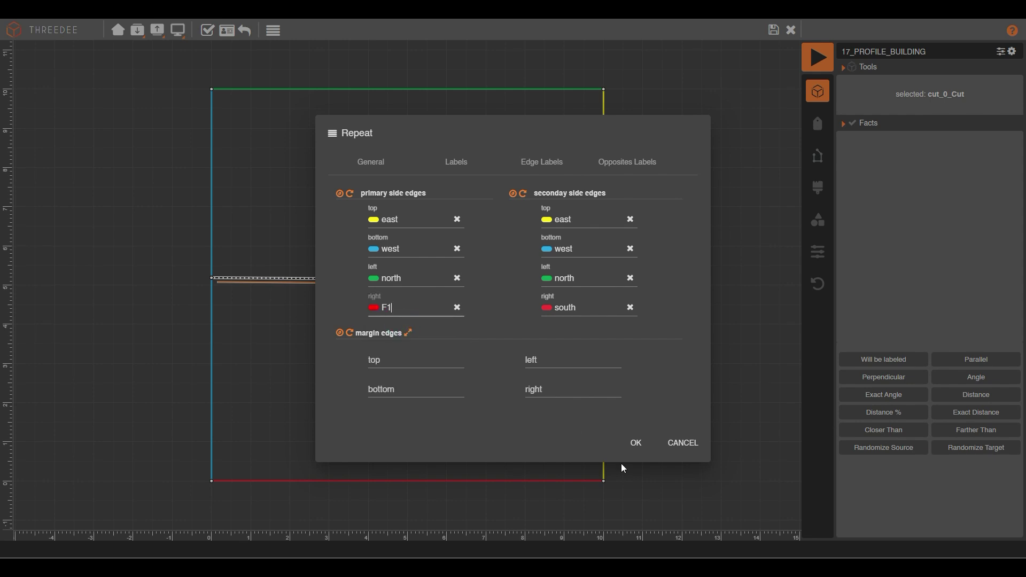
click(642, 448)
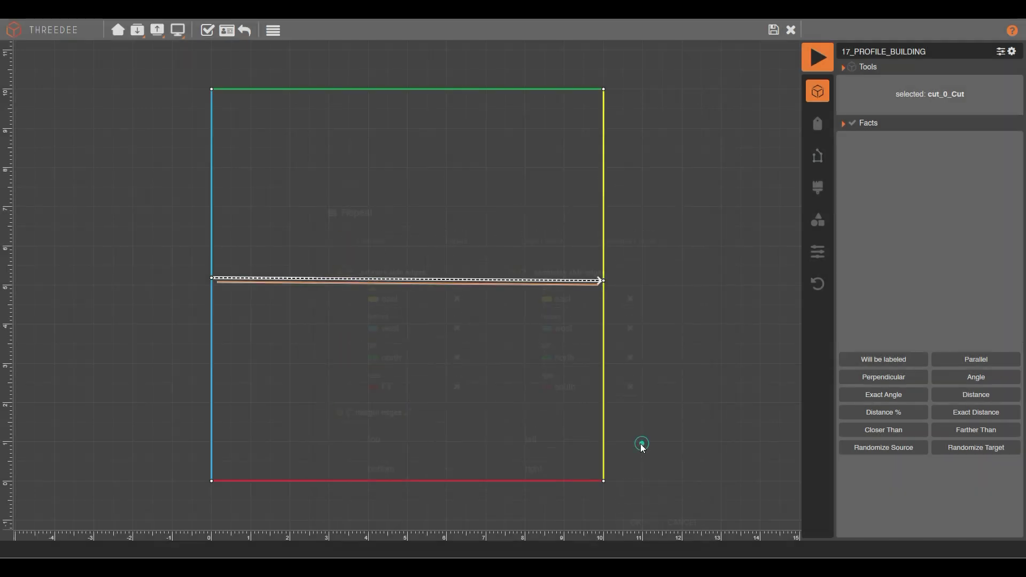
click(773, 29)
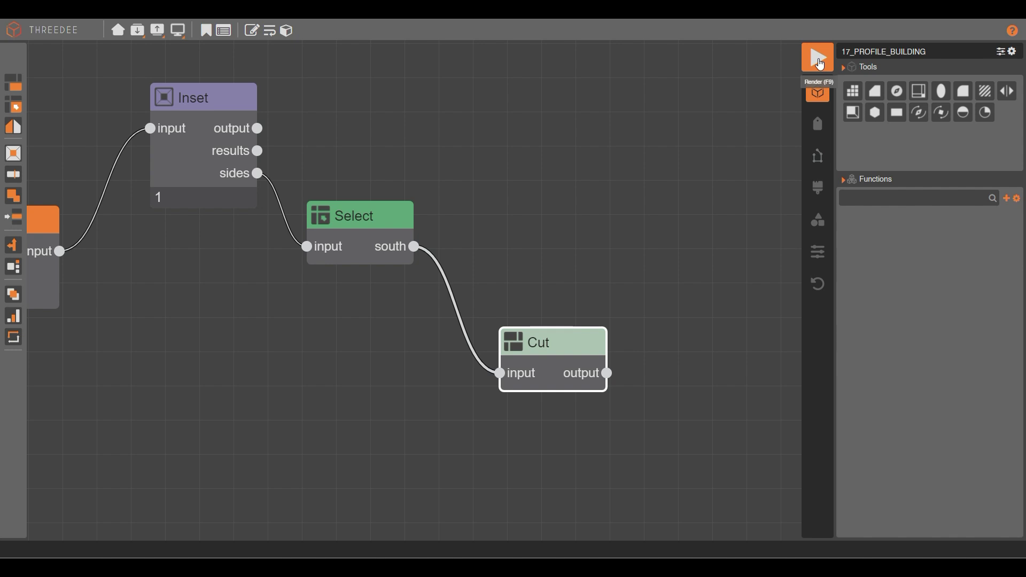
click(820, 63)
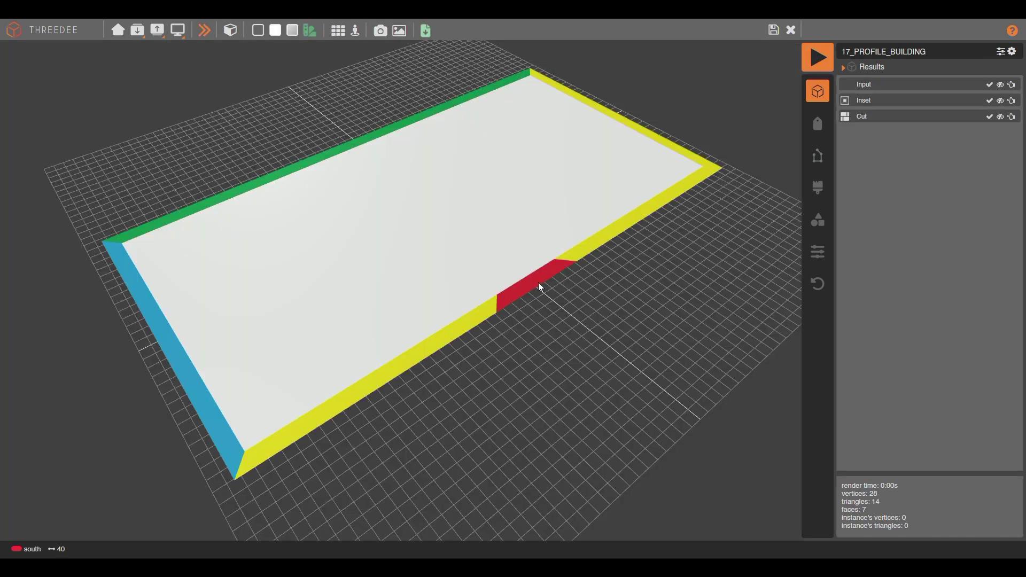
click(772, 30)
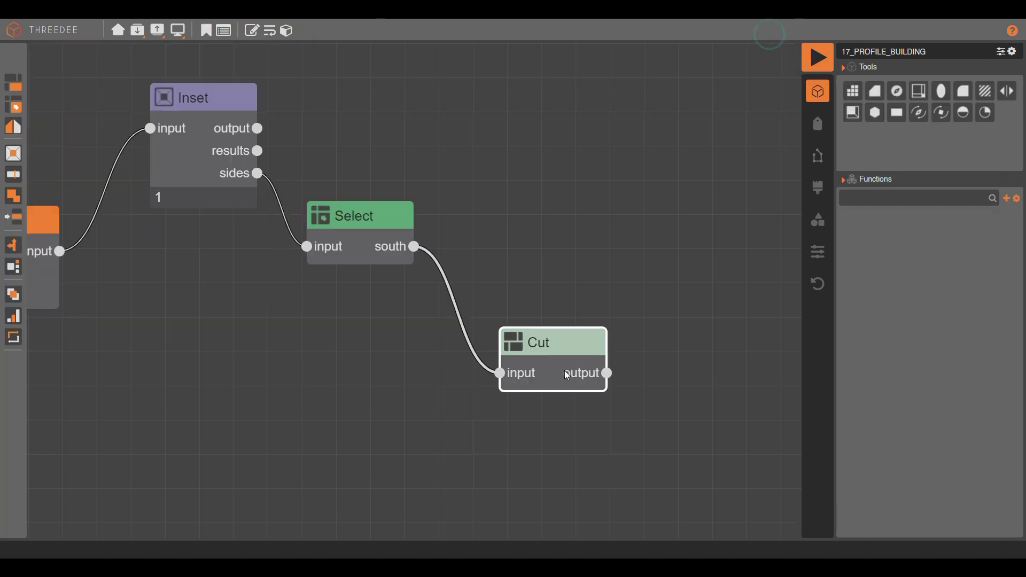
Step: Set the repeated cut's direction to perpendicular to cut and save the Cut node
double_click(556, 355)
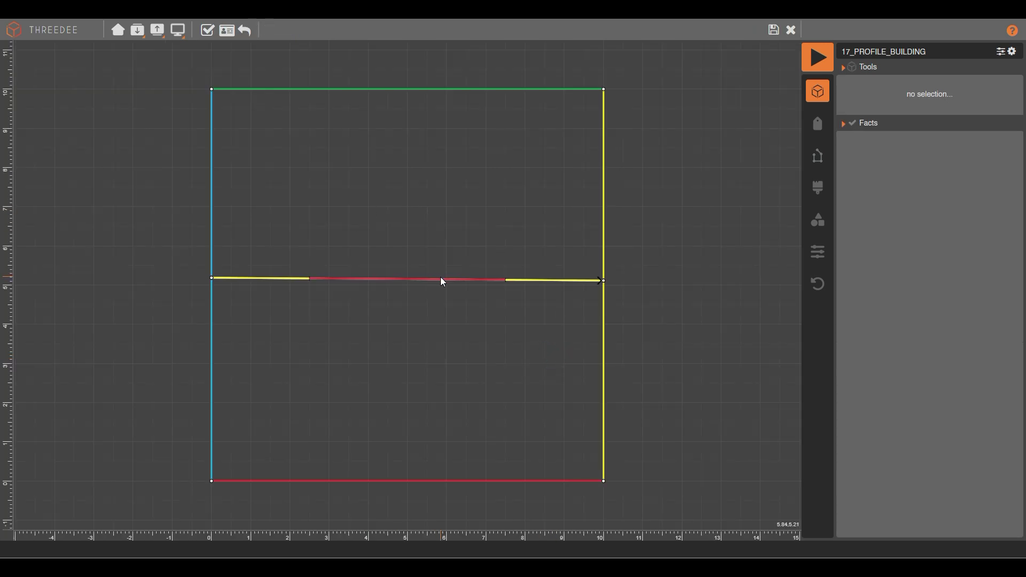
click(442, 280)
click(273, 31)
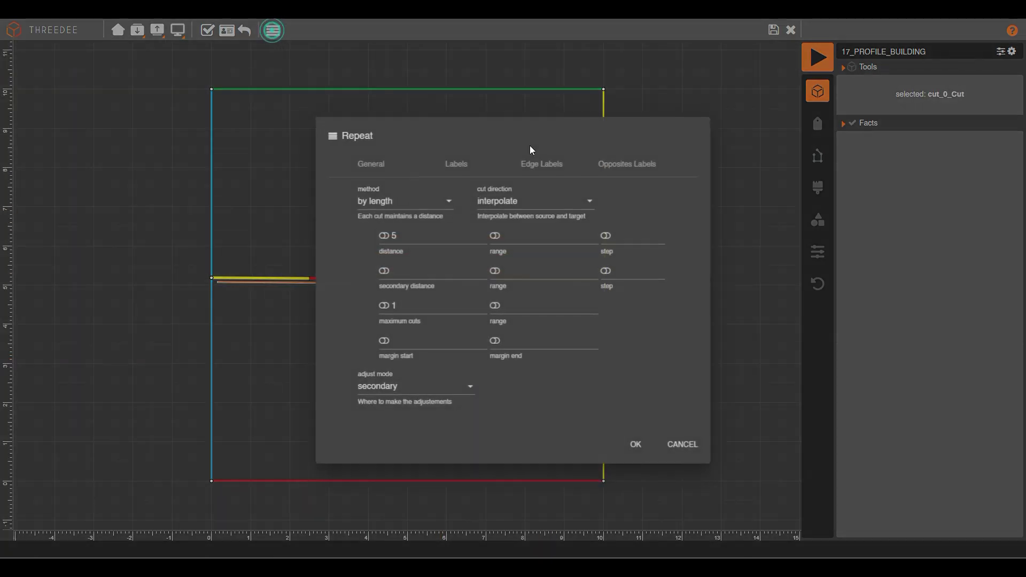
click(527, 205)
click(531, 263)
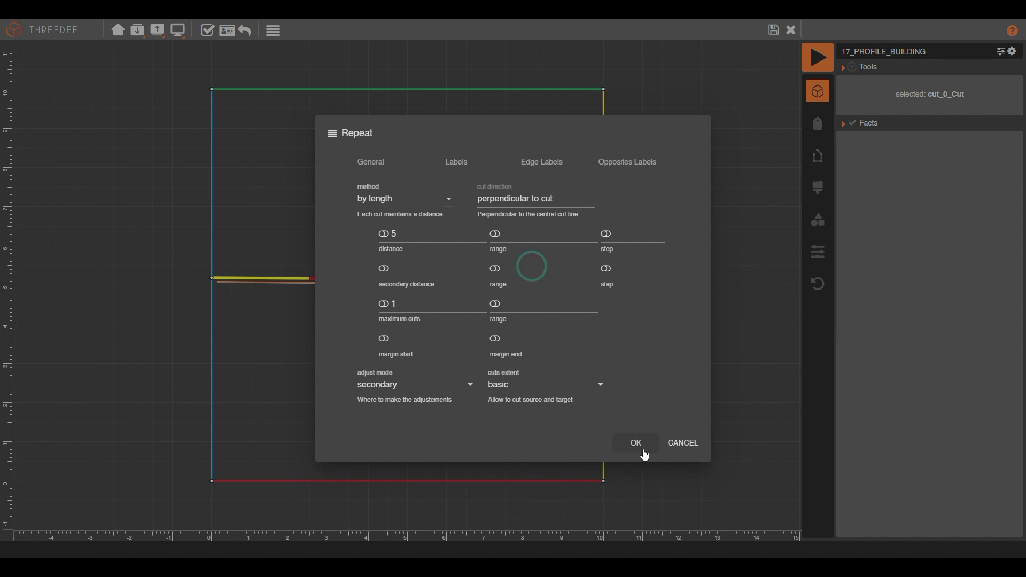
click(636, 442)
click(773, 31)
Step: Render the model and examine the edge labels of the middle cut face and its two neighbouring faces
click(816, 59)
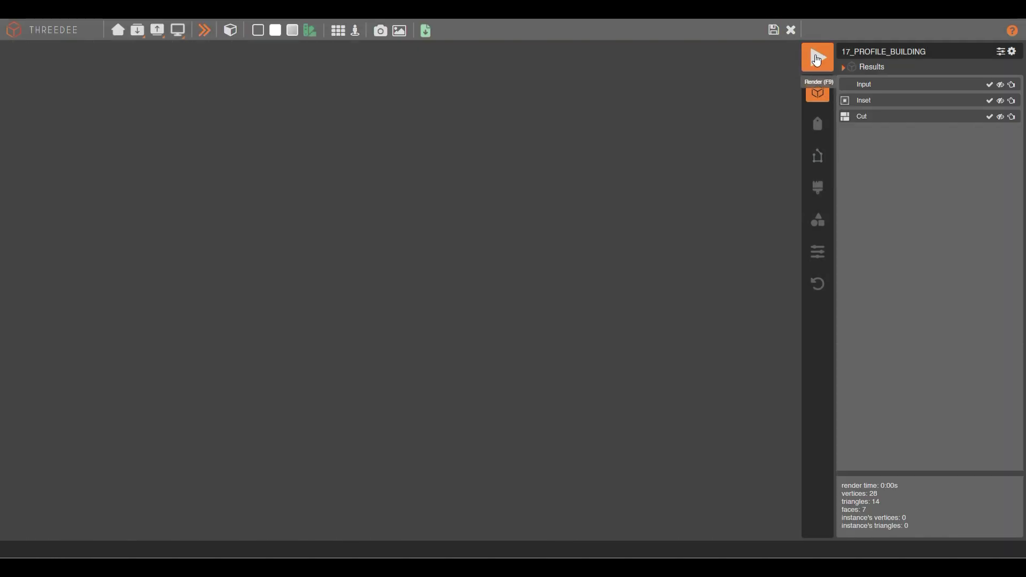
scroll(575, 270, up, 5)
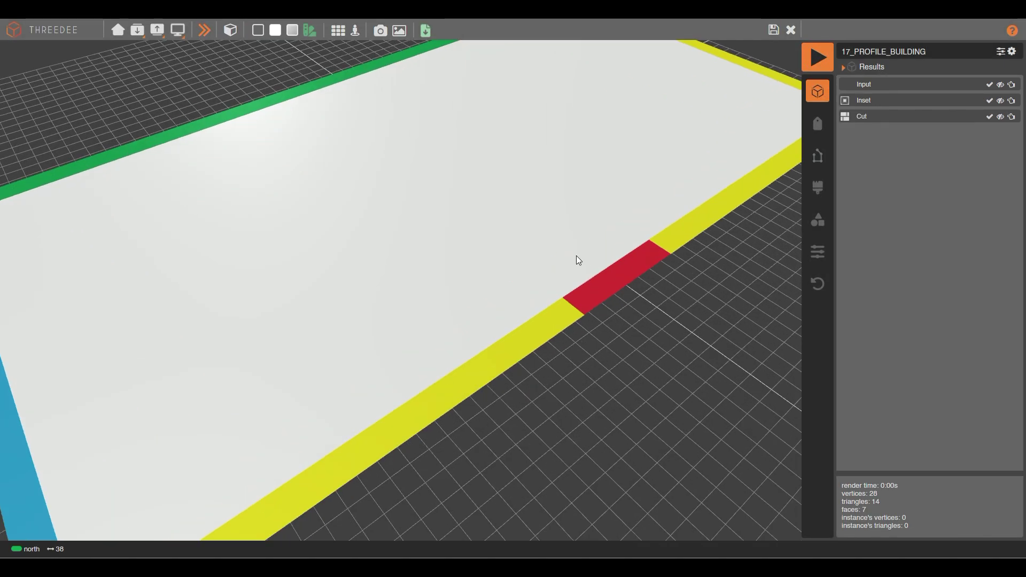
right_drag(576, 259, 382, 328)
scroll(450, 329, up, 3)
click(430, 312)
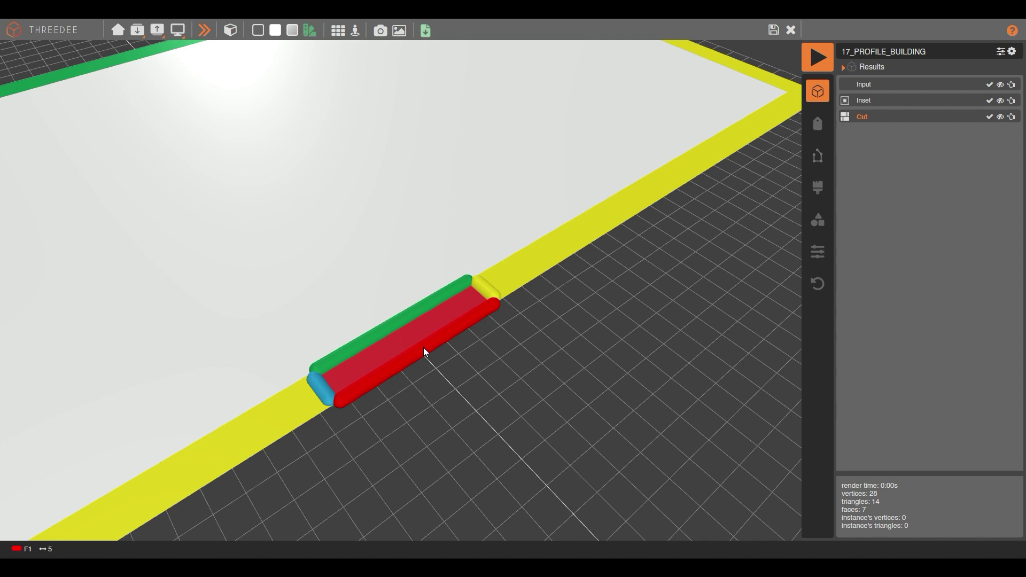
click(552, 245)
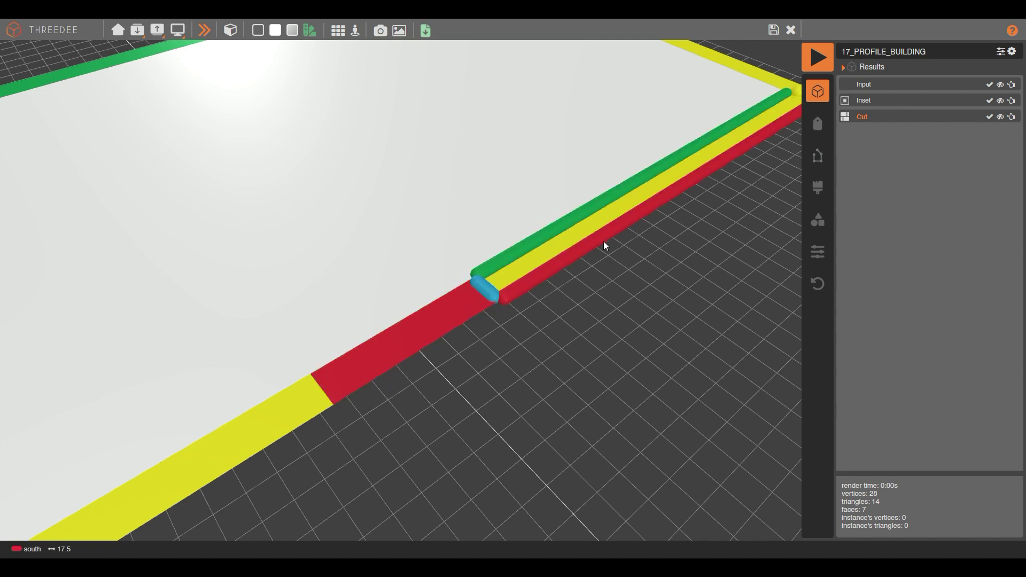
click(292, 415)
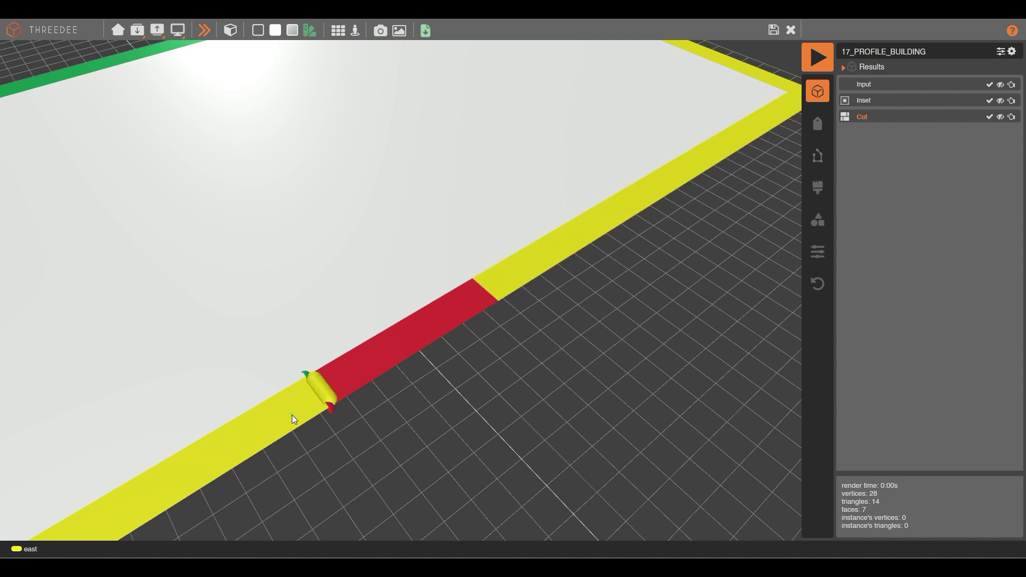
scroll(373, 400, down, 3)
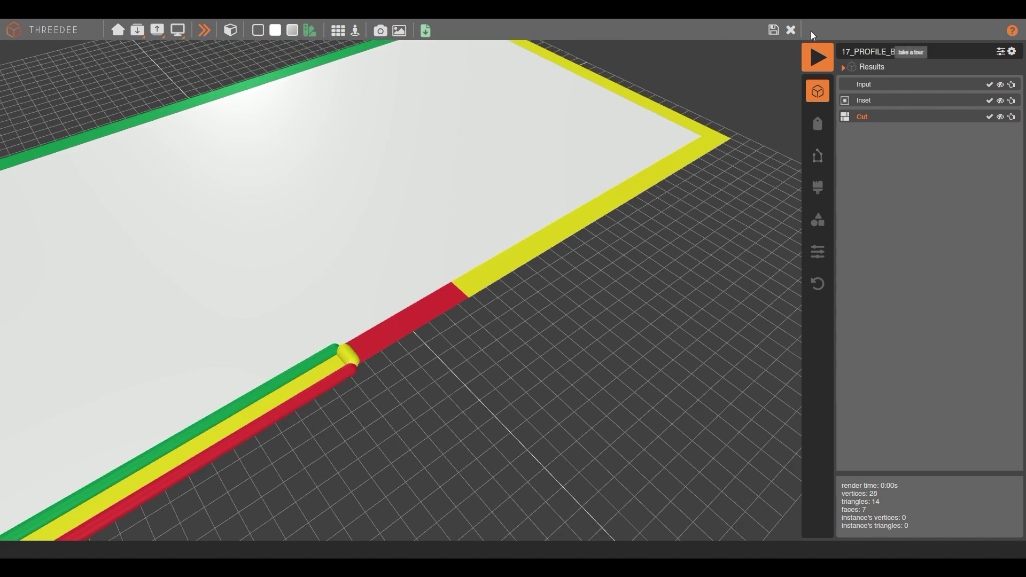
click(774, 30)
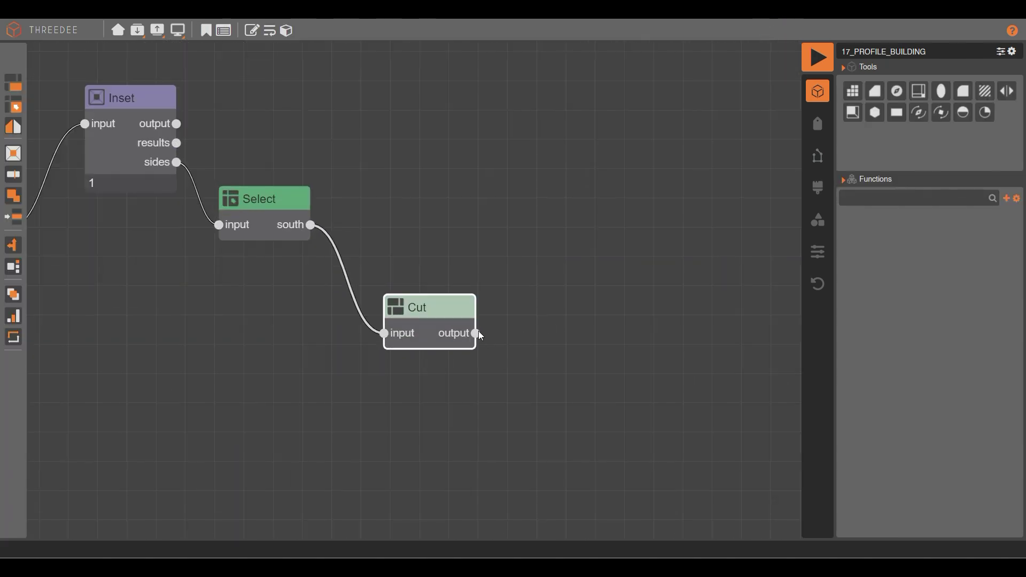
Step: Add a Merge node to the Cut node's output and set its method to advanced
drag(476, 334, 642, 157)
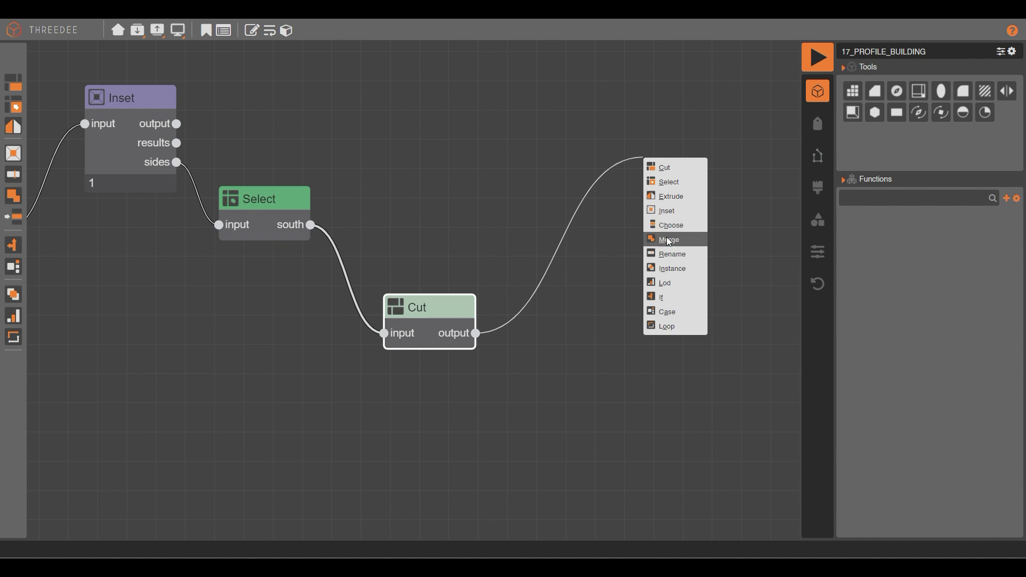
click(665, 236)
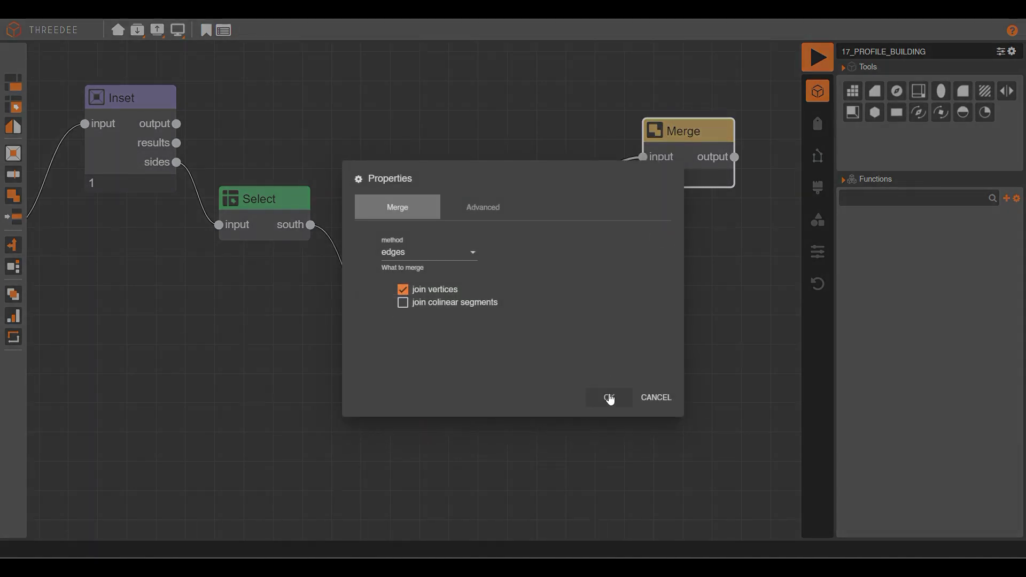
click(430, 253)
click(422, 296)
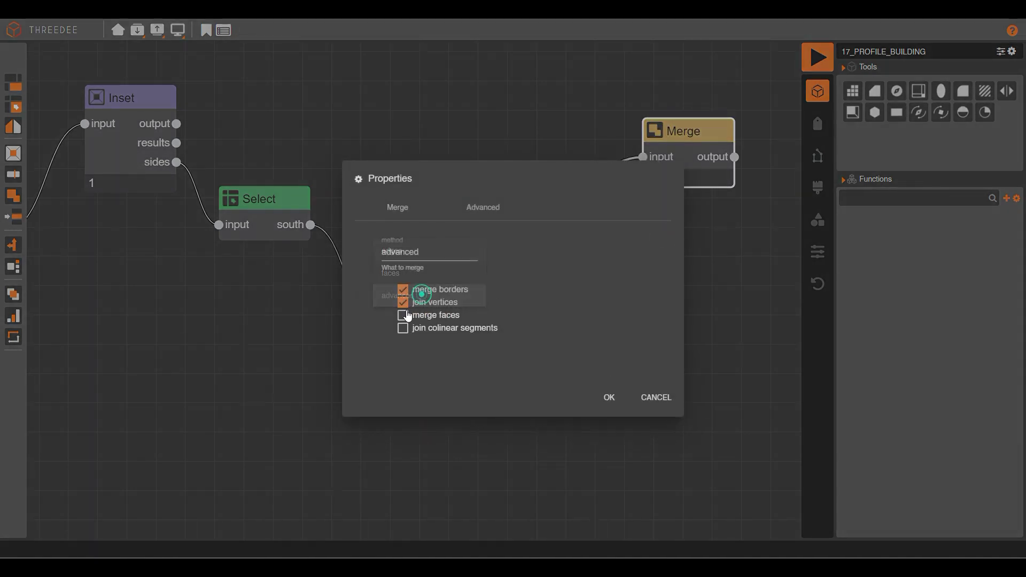
click(404, 342)
click(601, 396)
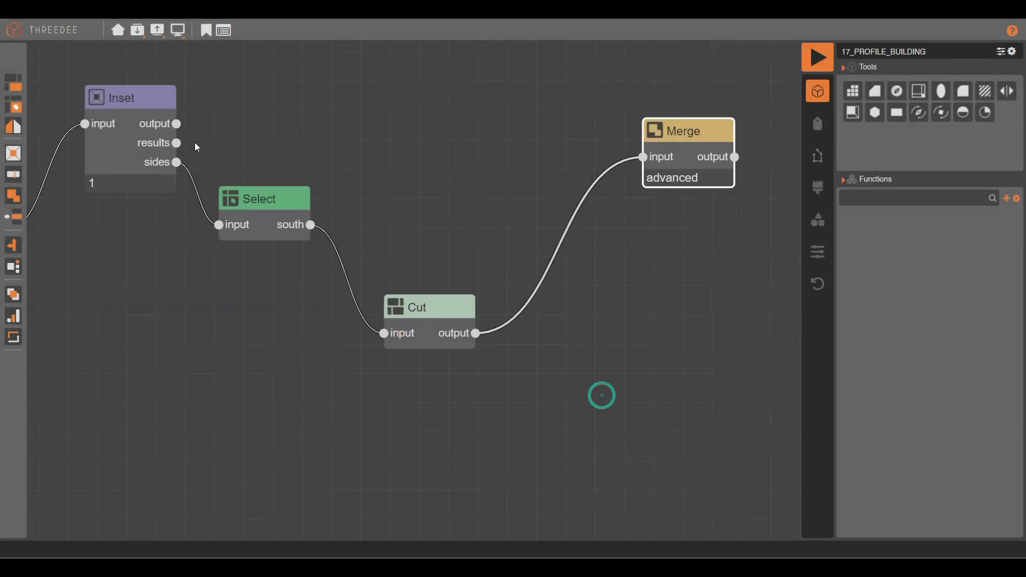
Step: Connect the Inset node's results output to the Merge input and render to check the merged face's edge labels
drag(248, 108, 643, 156)
click(817, 56)
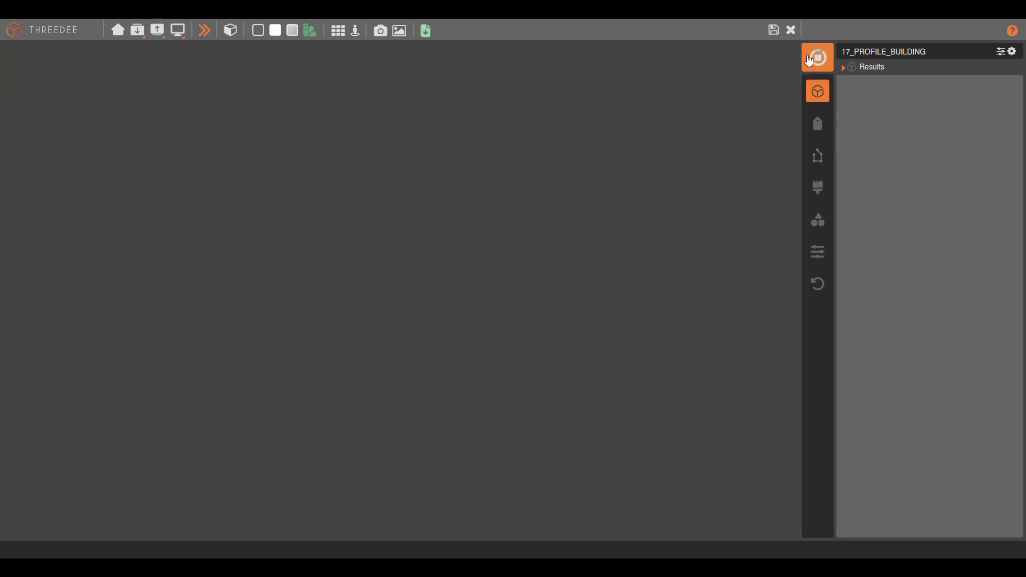
click(355, 250)
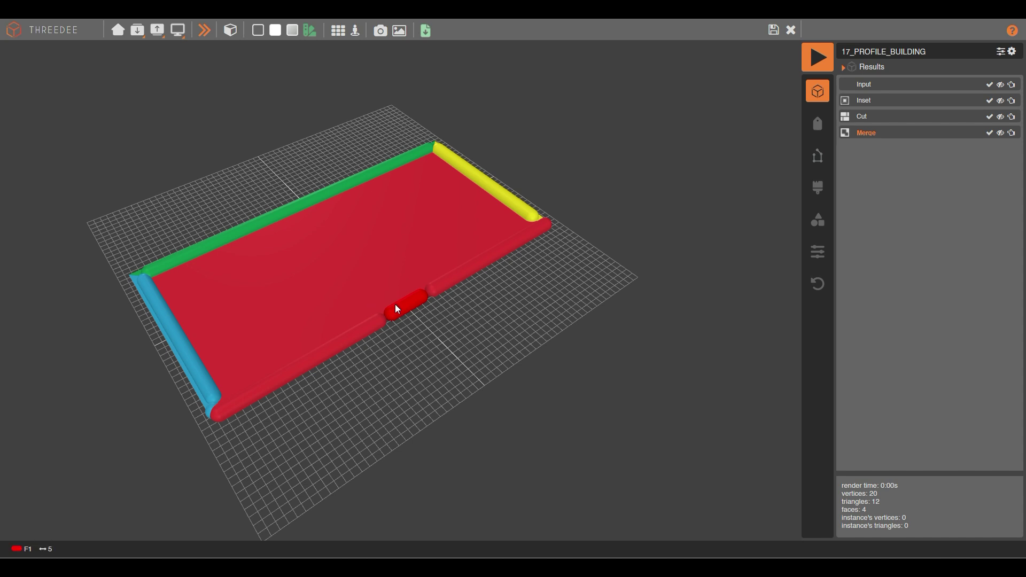
click(791, 30)
Step: Enable the Select node's else output, connect it to the Merge input and render to check the merged face
click(290, 199)
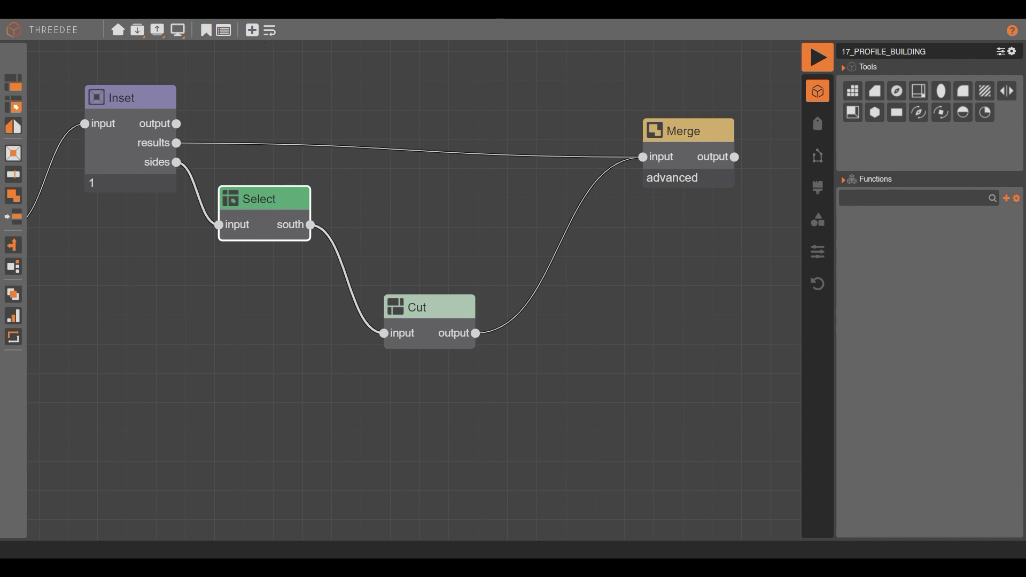
click(269, 33)
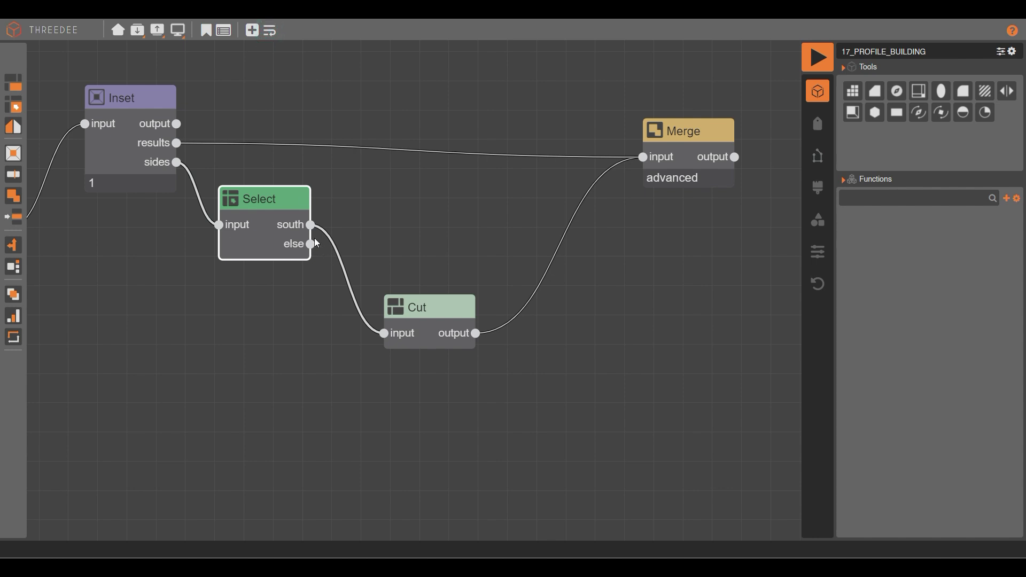
drag(311, 244, 646, 157)
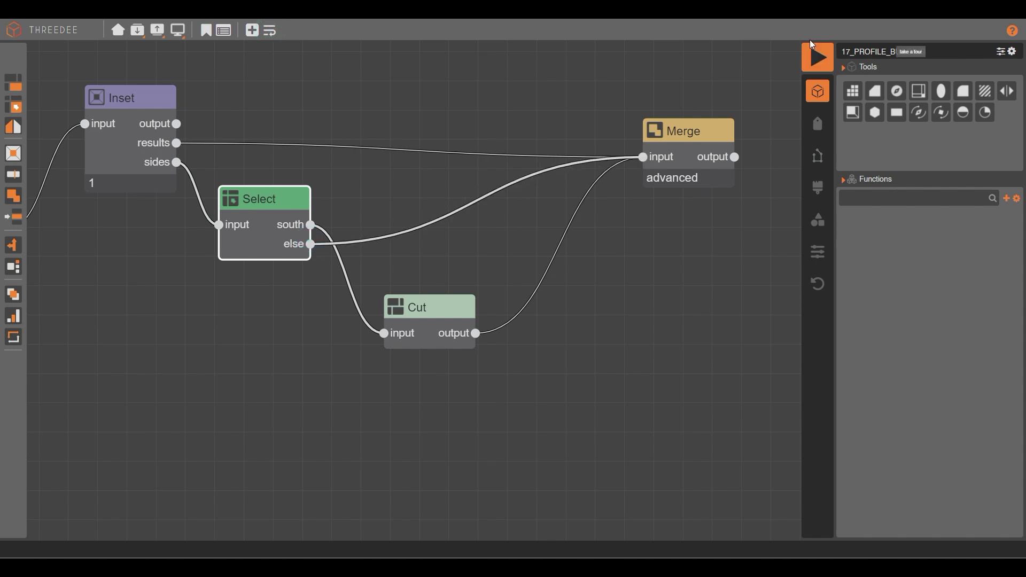
click(817, 57)
click(319, 248)
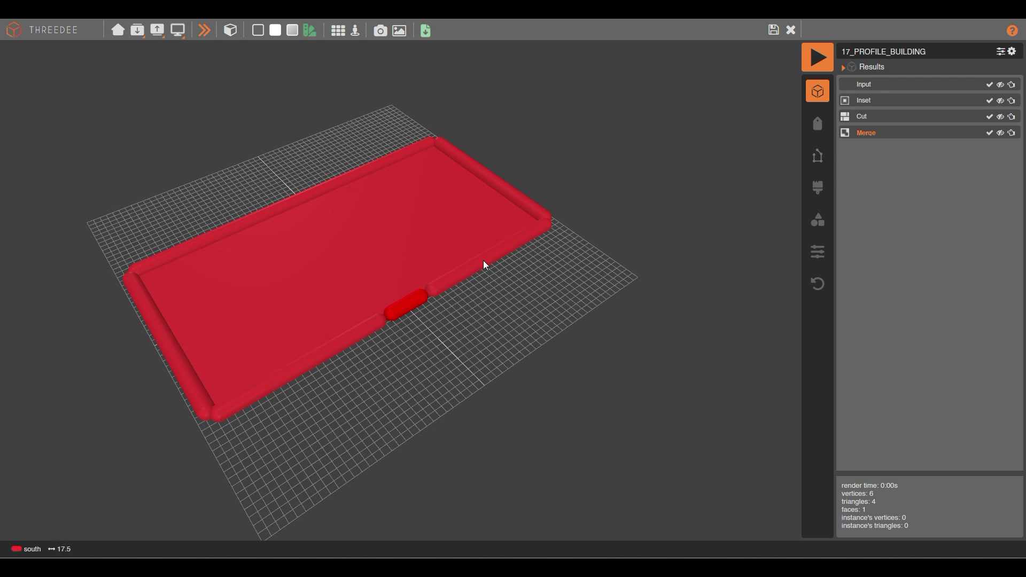
click(776, 34)
Step: Add an Extrude node to the Merge node's output and set its method to label profile
drag(456, 194, 571, 117)
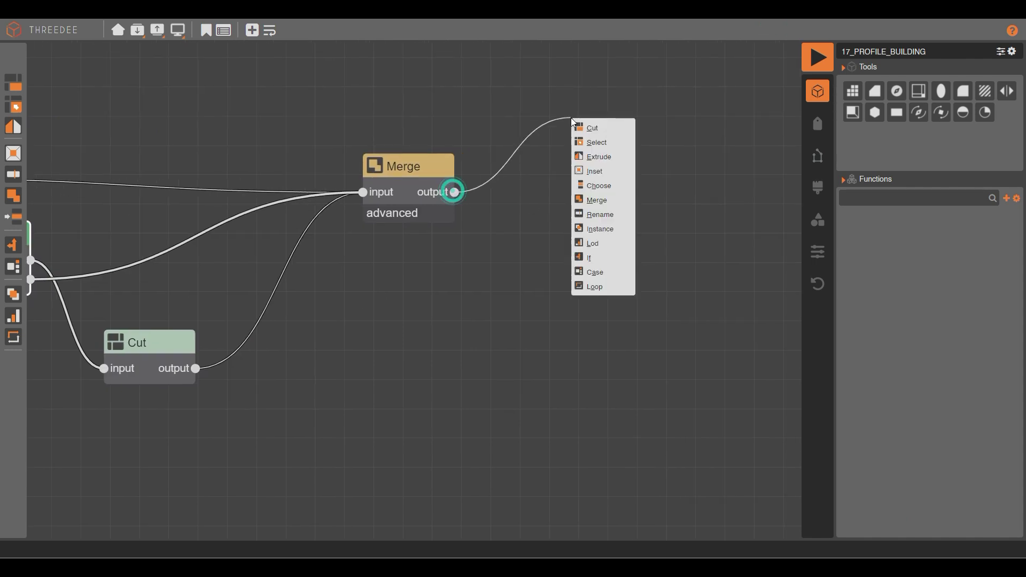
click(613, 156)
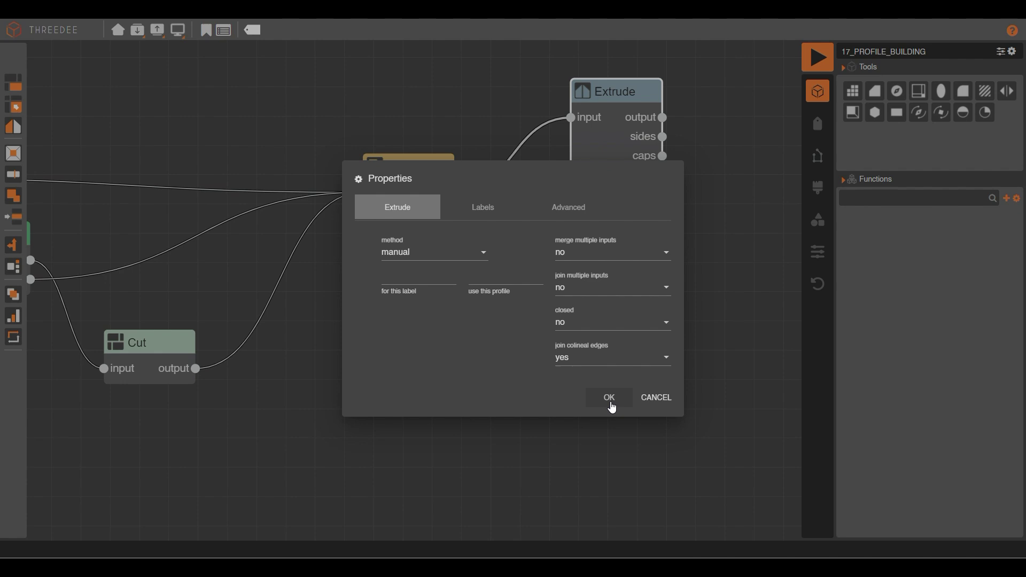
click(411, 252)
click(422, 318)
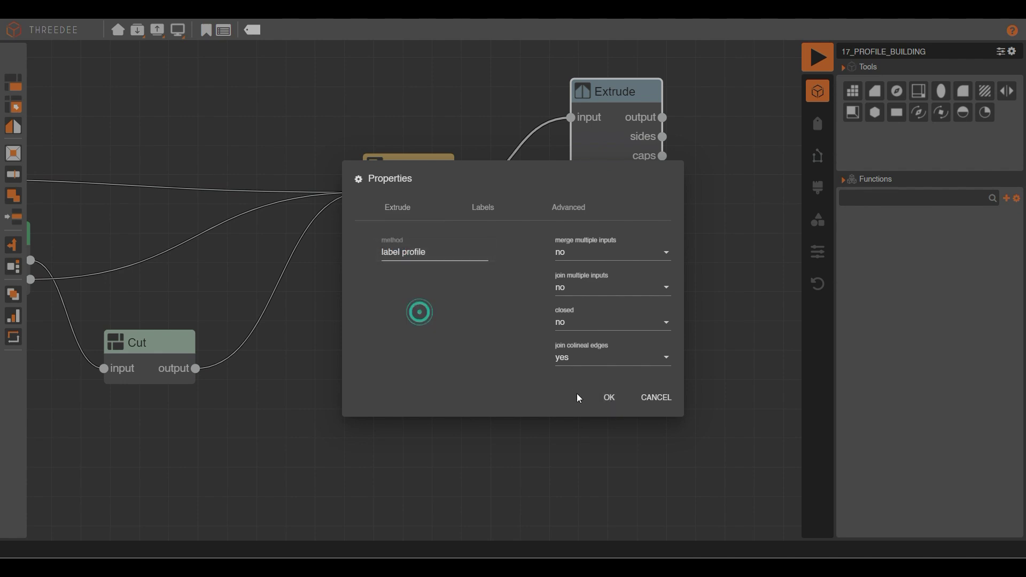
click(601, 399)
Step: Render the extruded building and inspect the recessed strip in its south facade from several angles
click(818, 58)
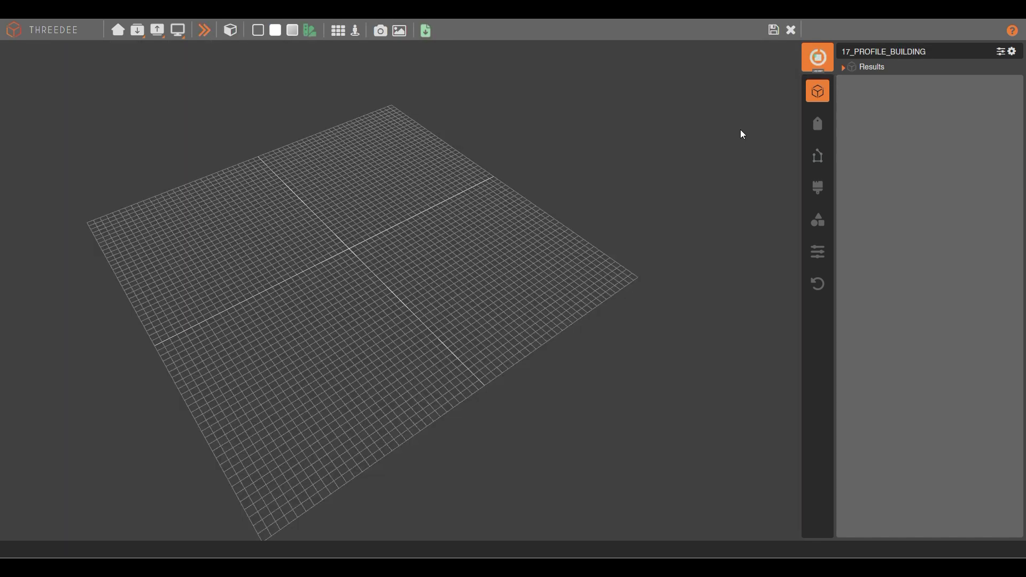
drag(436, 227, 347, 225)
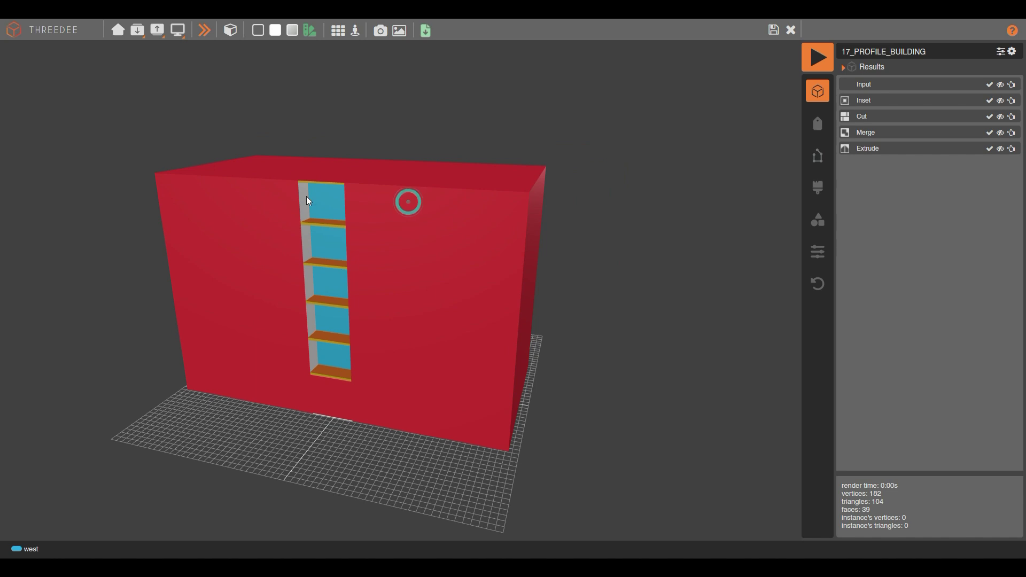
mouse_move(325, 256)
mouse_down()
mouse_move(307, 297)
mouse_move(524, 318)
mouse_move(383, 302)
mouse_up()
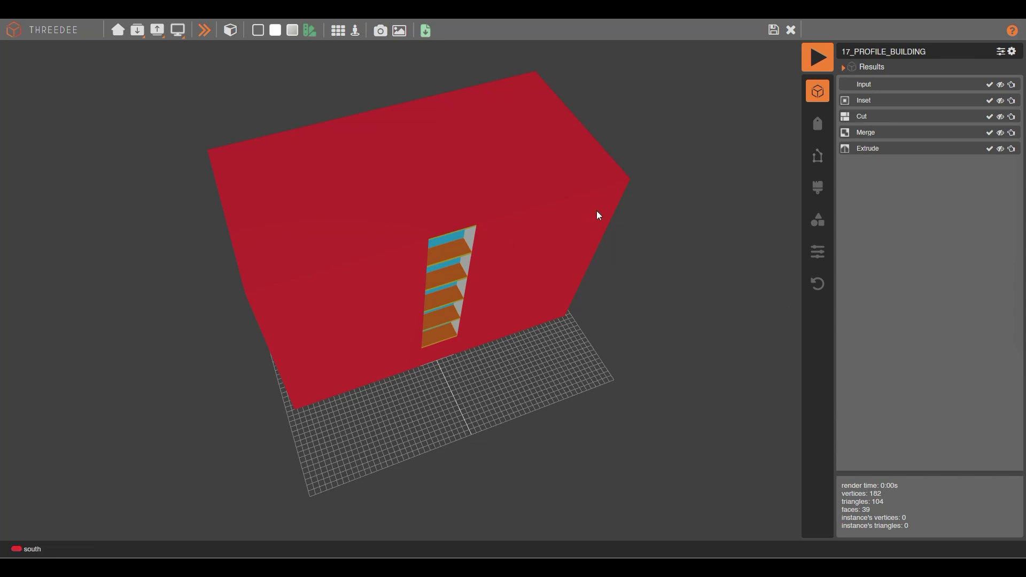
click(773, 37)
Step: Reposition the Cut node and replace its connection to Merge with a new Select node that outputs the east label
drag(434, 315, 396, 342)
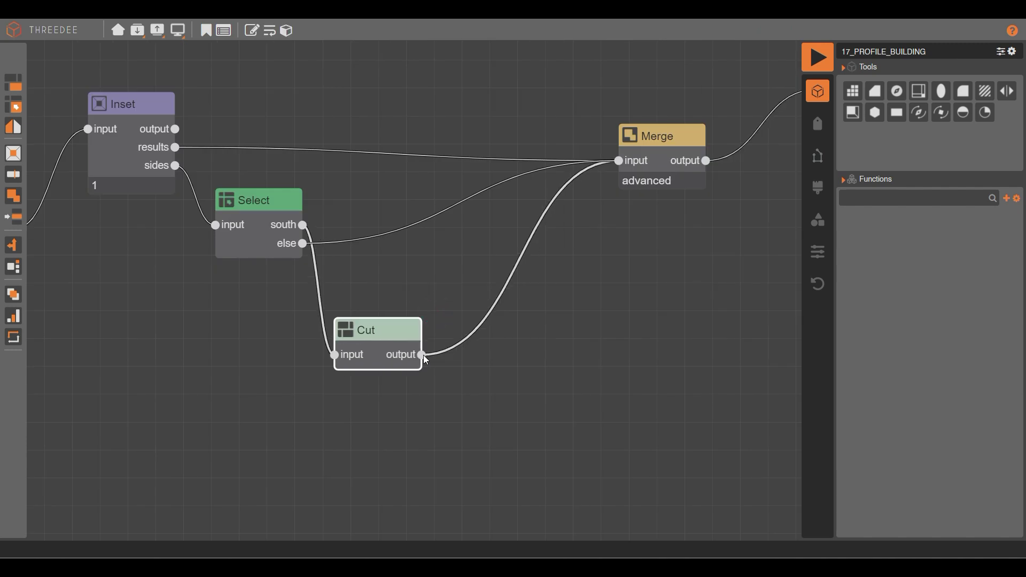
drag(422, 354, 462, 401)
click(486, 404)
click(522, 252)
click(524, 272)
click(609, 397)
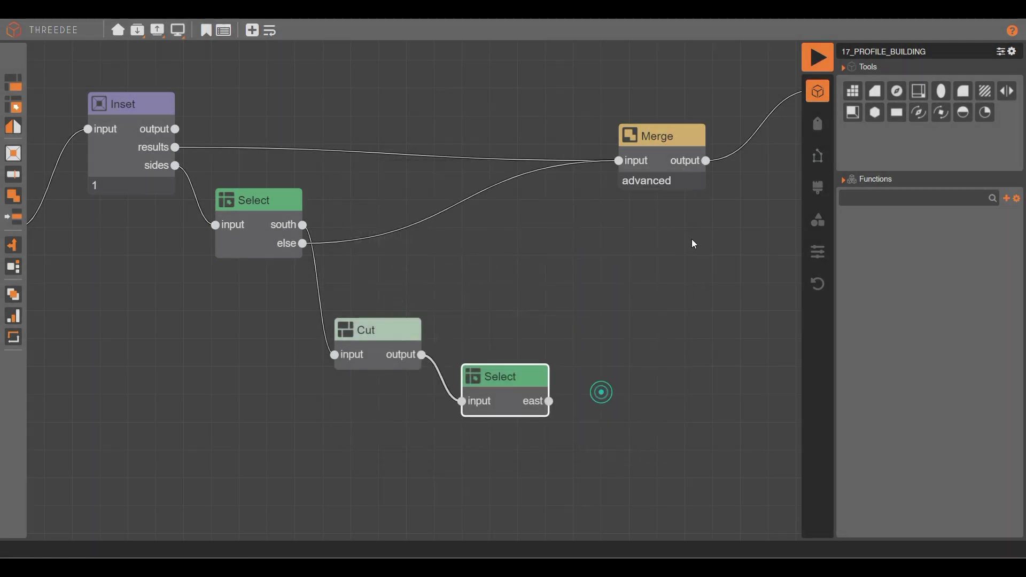
Step: Add a Cut node to the Select's east output and draw a horizontal cut from west to east across the middle of a 10 by 10 square
scroll(691, 242, right, 5)
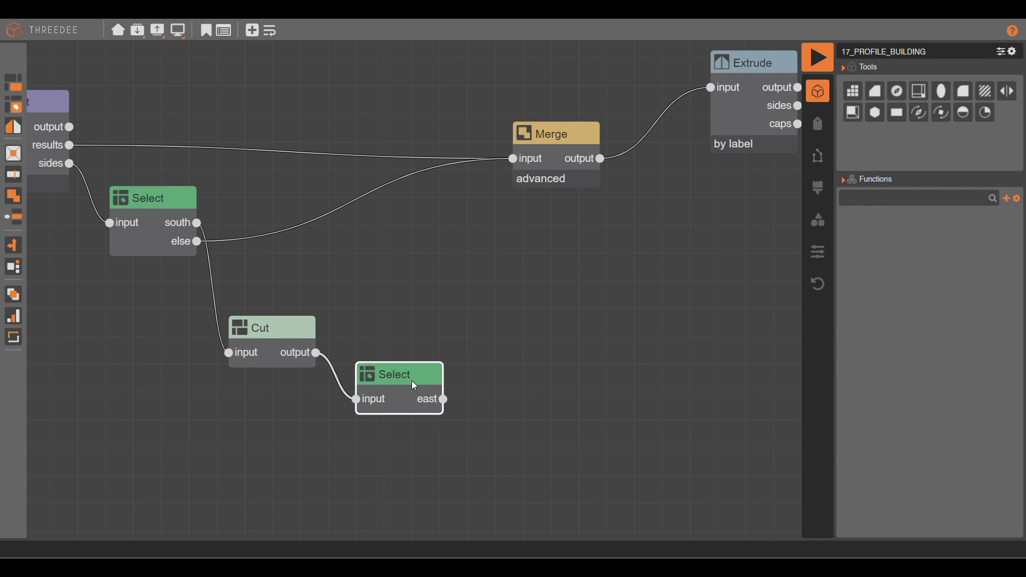
drag(448, 405, 499, 456)
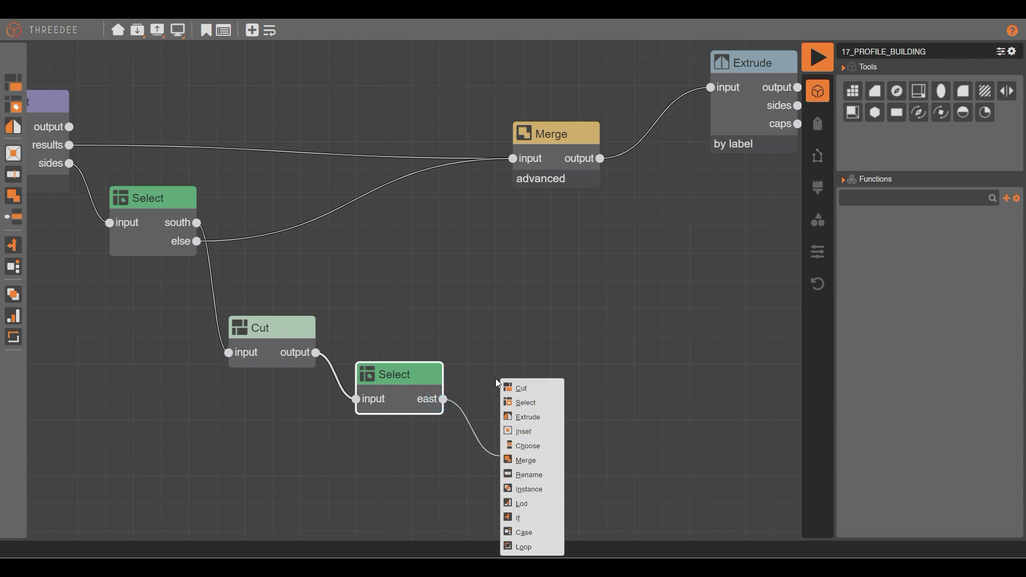
click(527, 384)
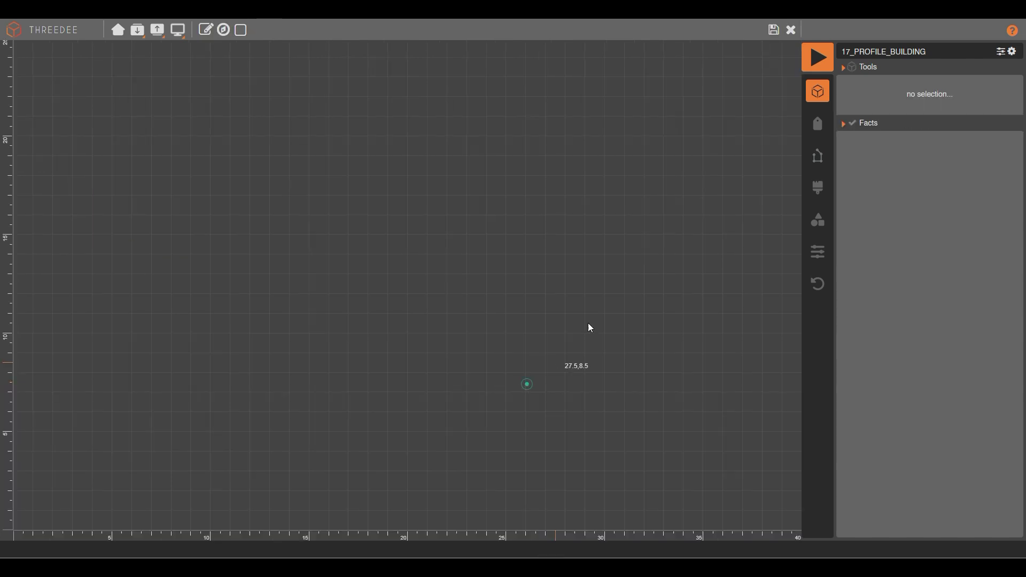
click(224, 30)
click(505, 348)
drag(149, 279, 678, 277)
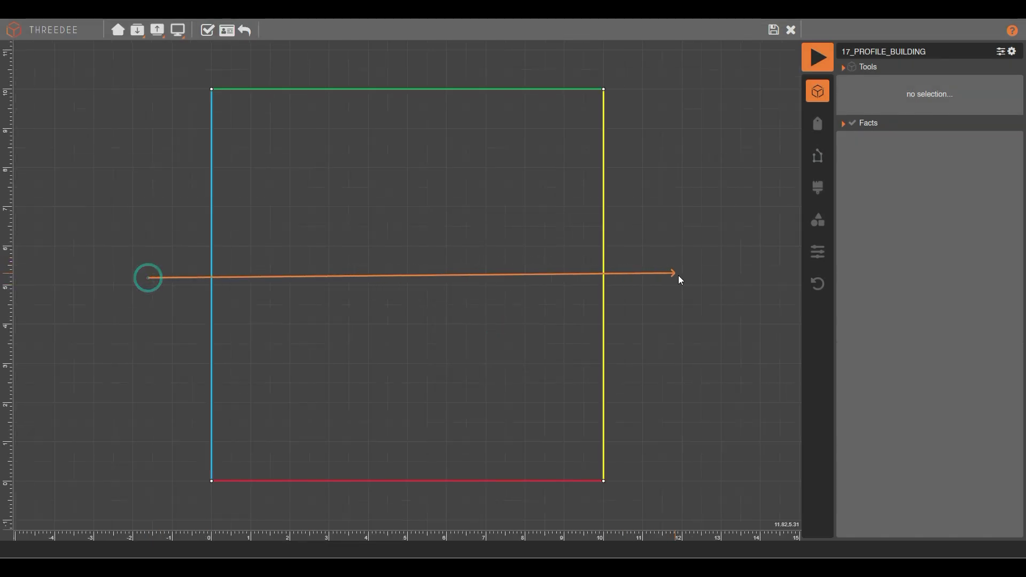
Step: Repeat the cut by length with distance 5, maximum cuts 1, adjust mode secondary and cut direction perpendicular to cut
click(273, 30)
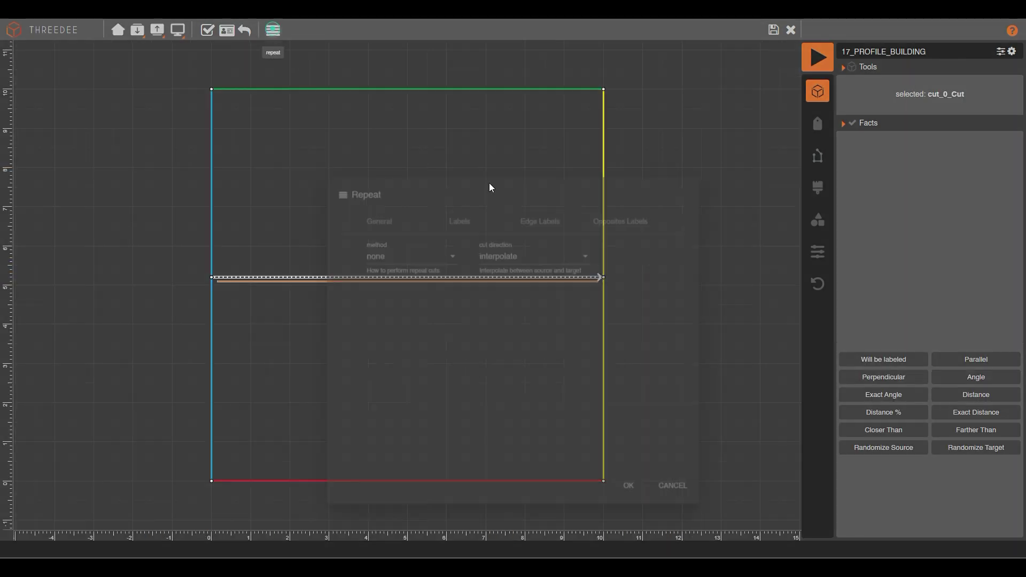
click(400, 202)
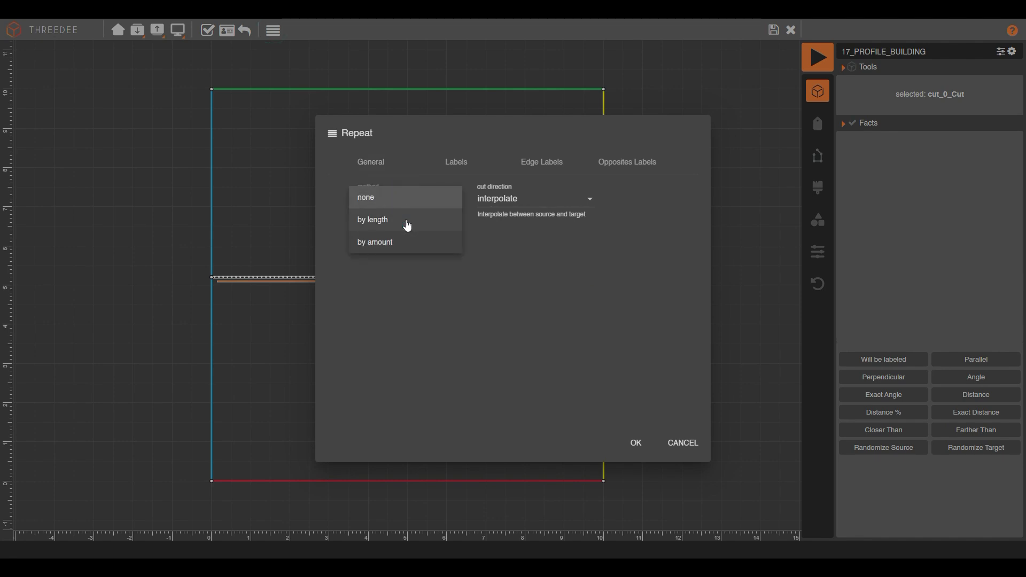
click(406, 222)
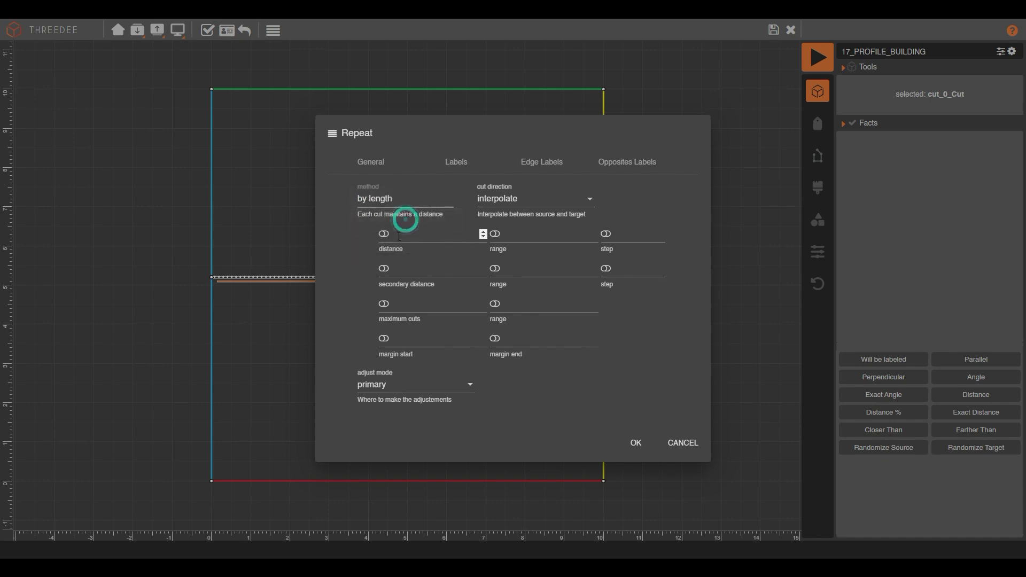
click(402, 233)
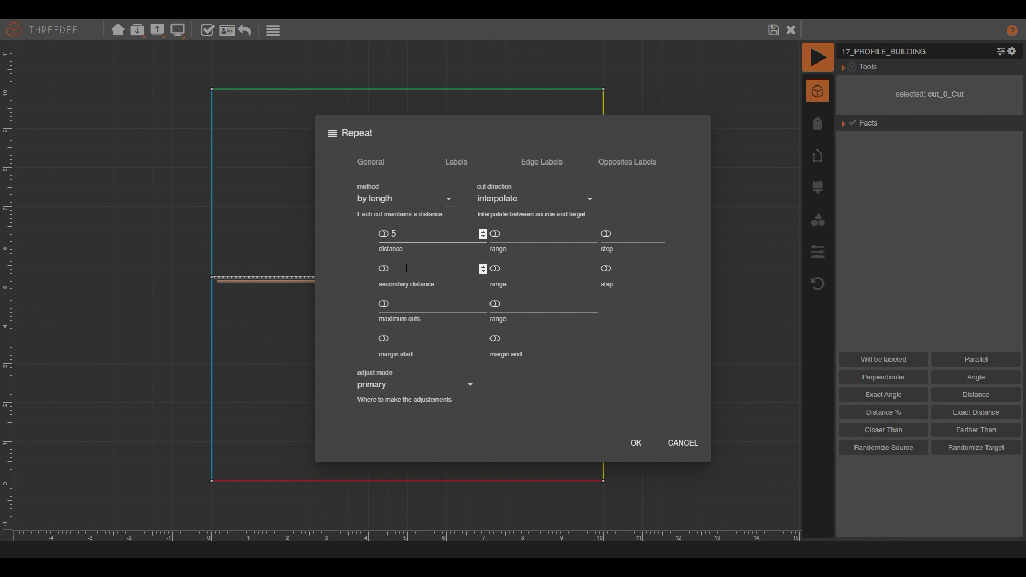
click(405, 305)
click(403, 386)
click(403, 410)
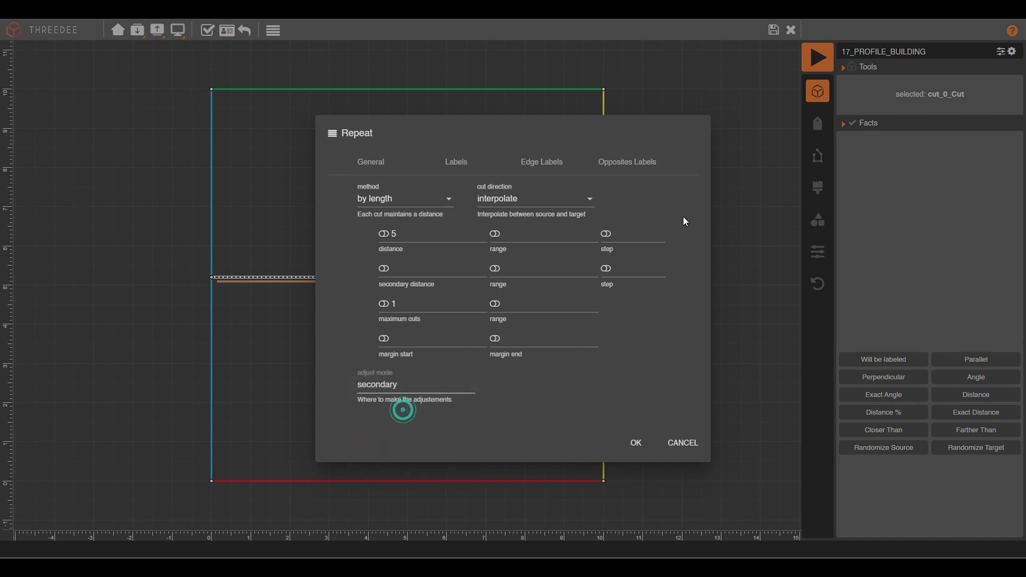
click(540, 200)
click(538, 264)
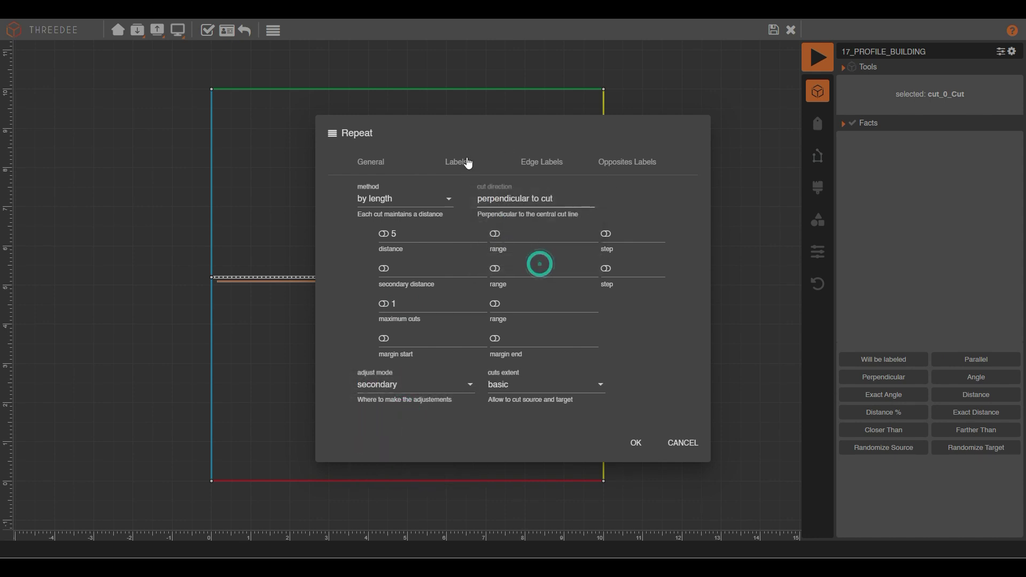
Step: Label all primary faces of the repeated cut north and all secondary faces west
click(458, 164)
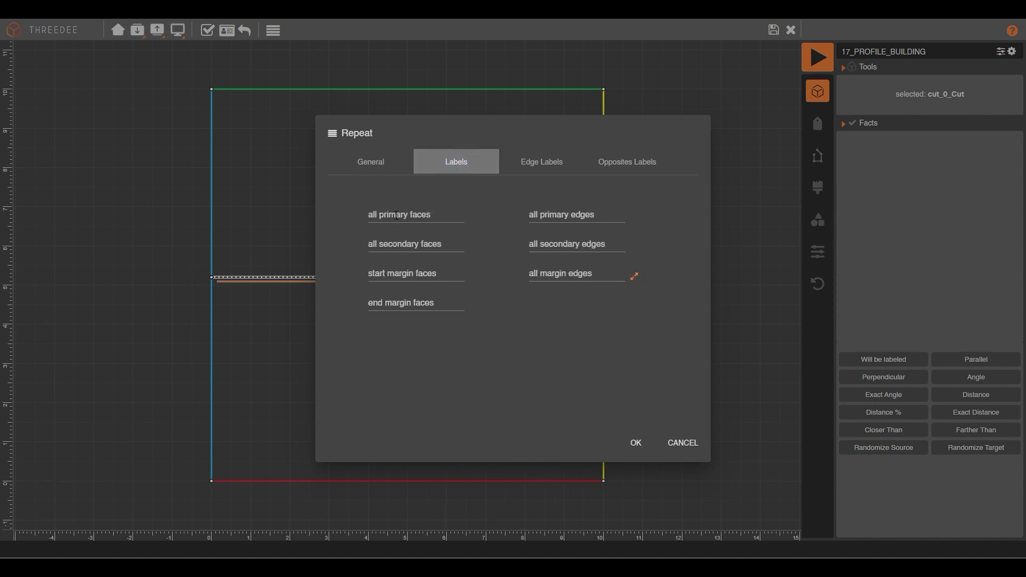
click(394, 215)
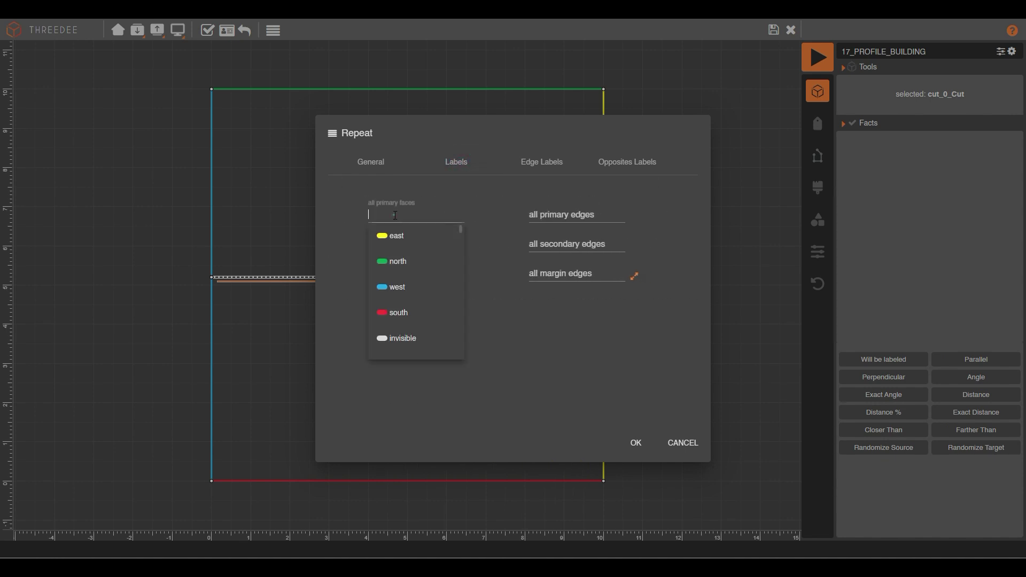
click(406, 261)
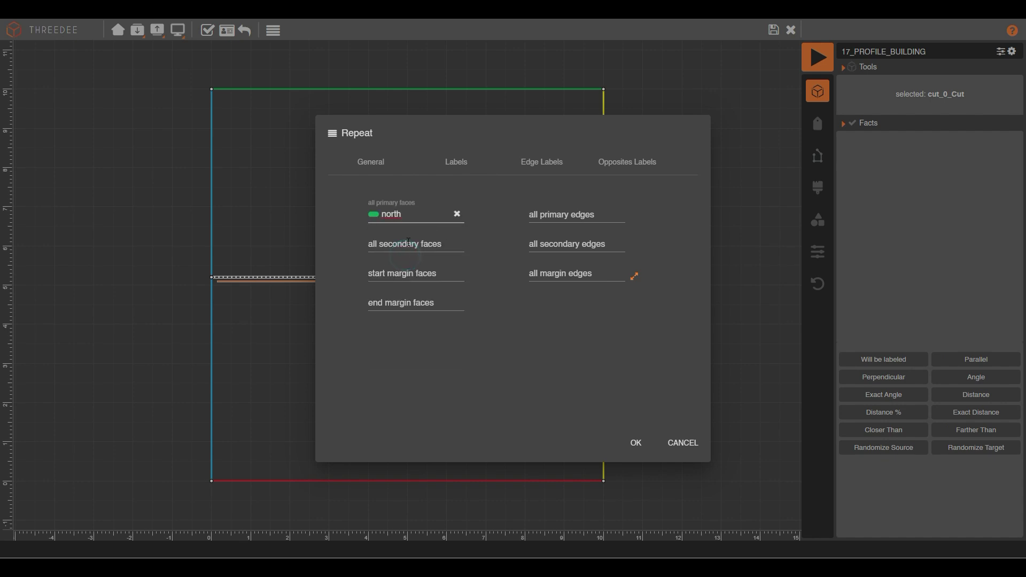
click(407, 242)
click(403, 315)
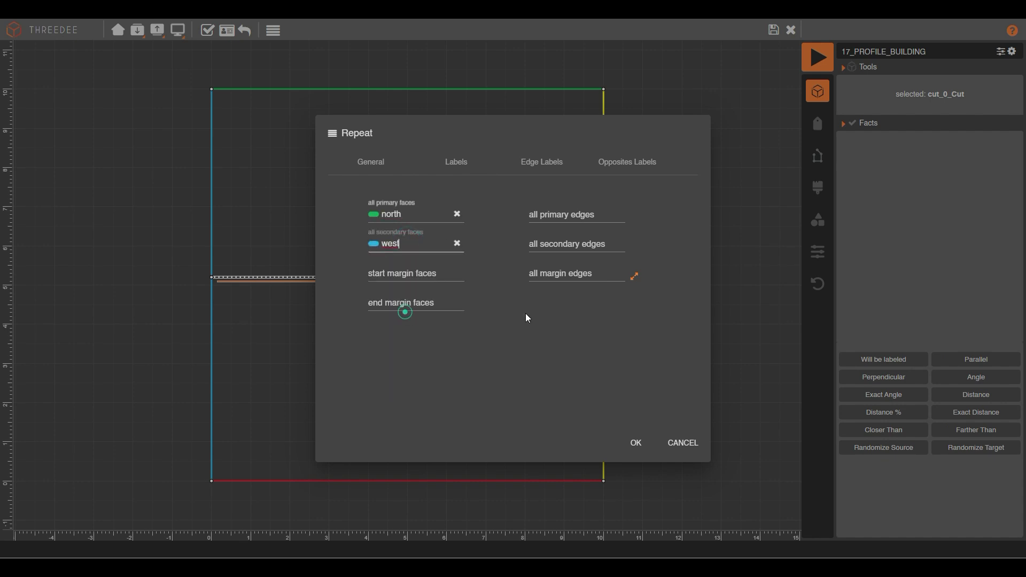
Step: Fill and rotate the primary and secondary side edge labels to top east, bottom west, left north and right south
click(546, 168)
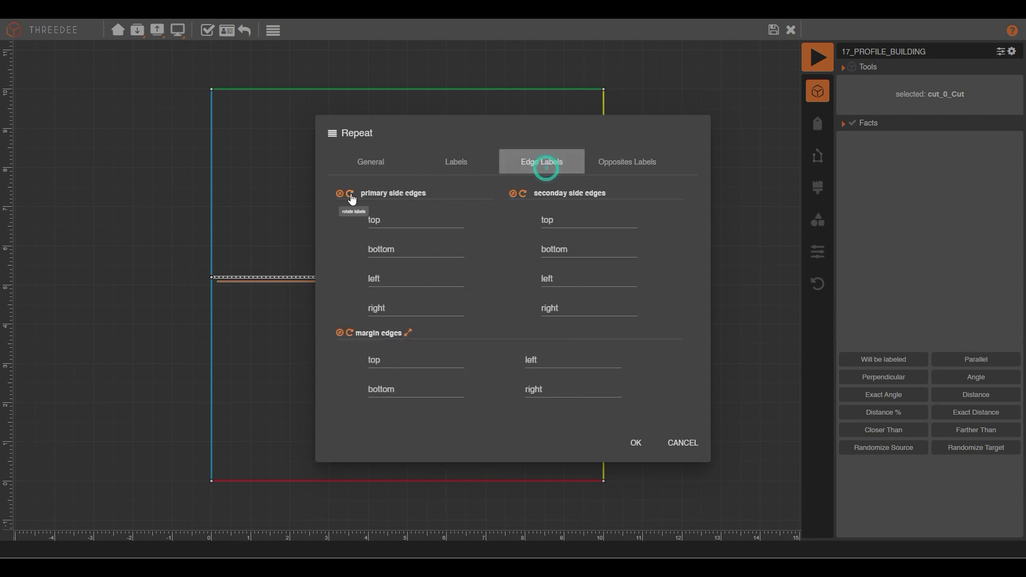
double_click(350, 194)
click(350, 193)
click(513, 194)
click(522, 193)
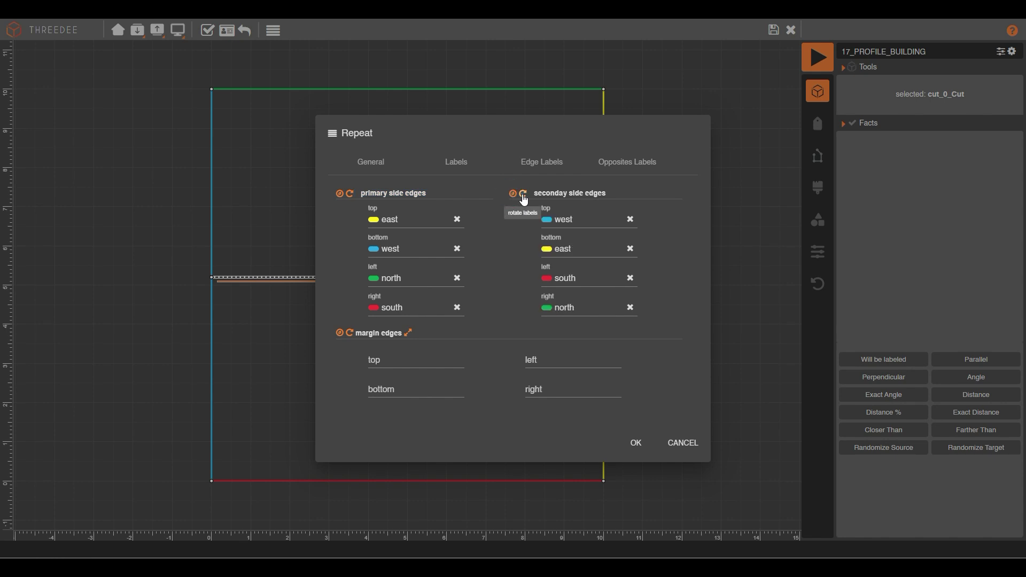
double_click(522, 194)
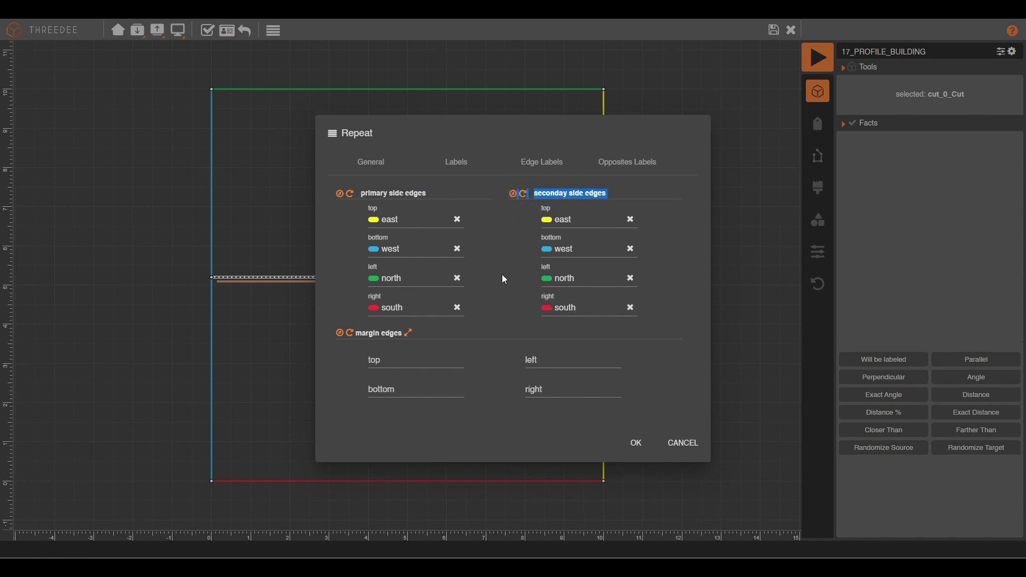
Step: Change the right label to F1 for the primary side edges and F2 for the secondary ones, then save the cut
click(458, 308)
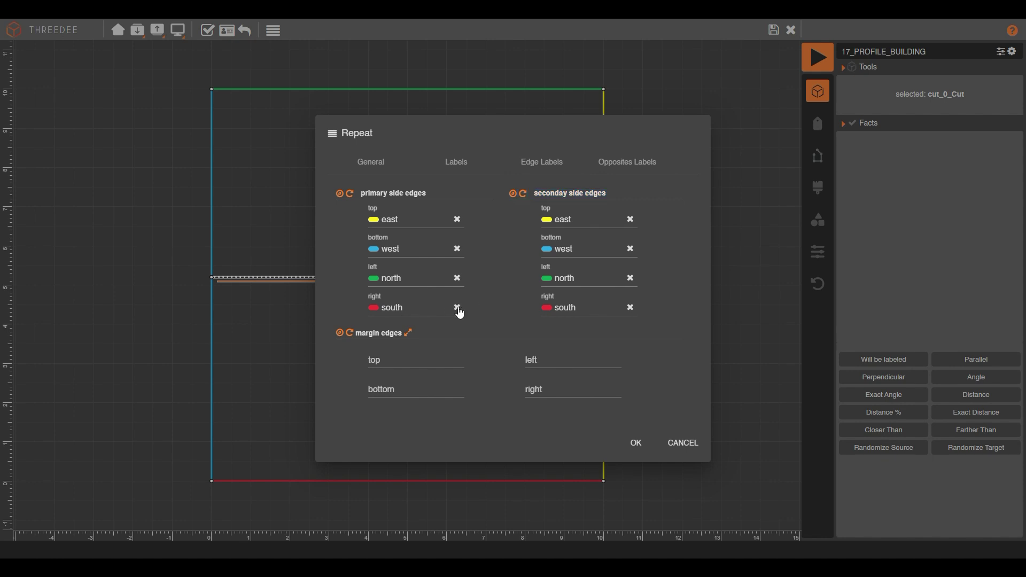
scroll(425, 376, down, 4)
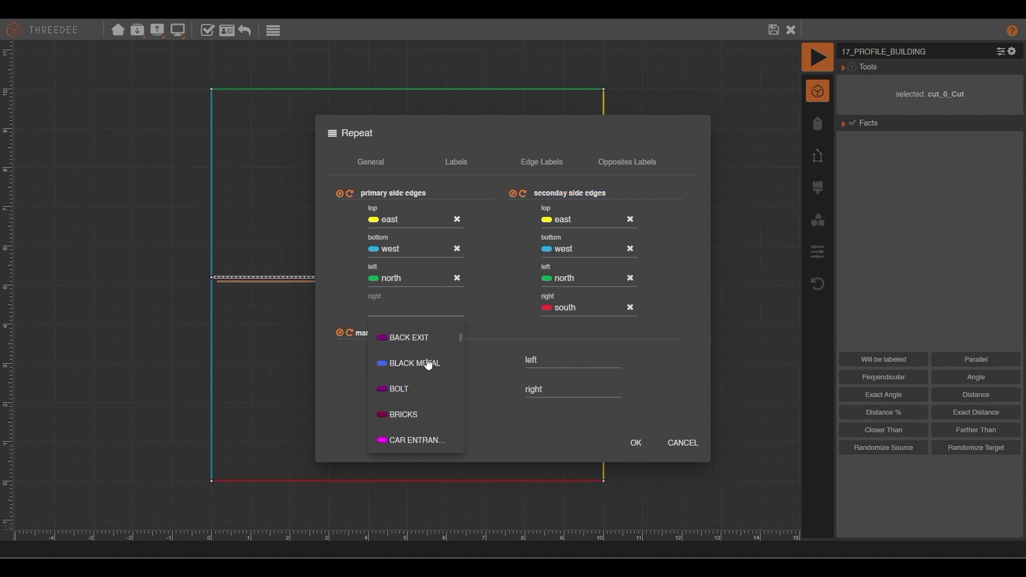
scroll(426, 363, up, 1)
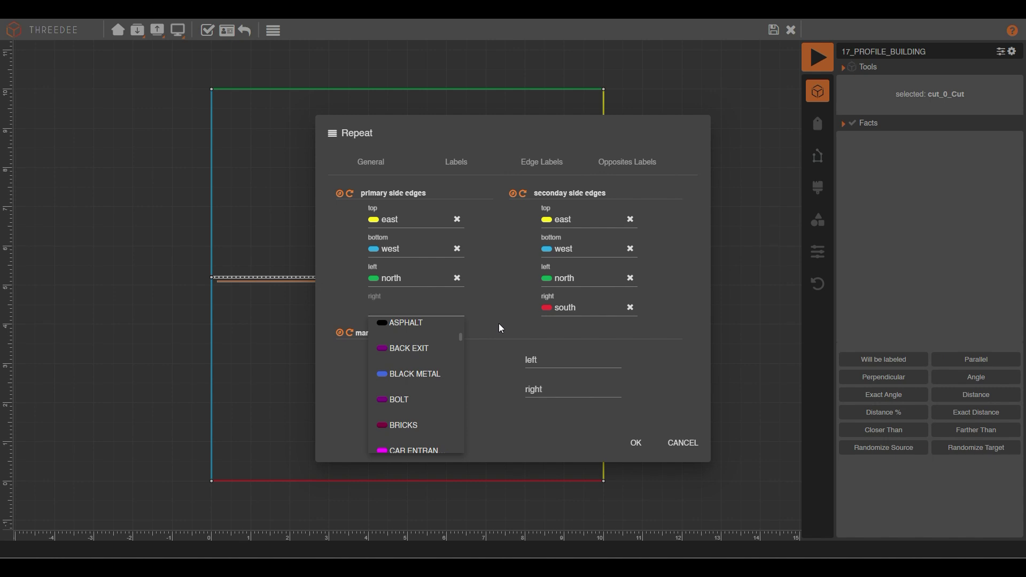
text(F1)
click(397, 327)
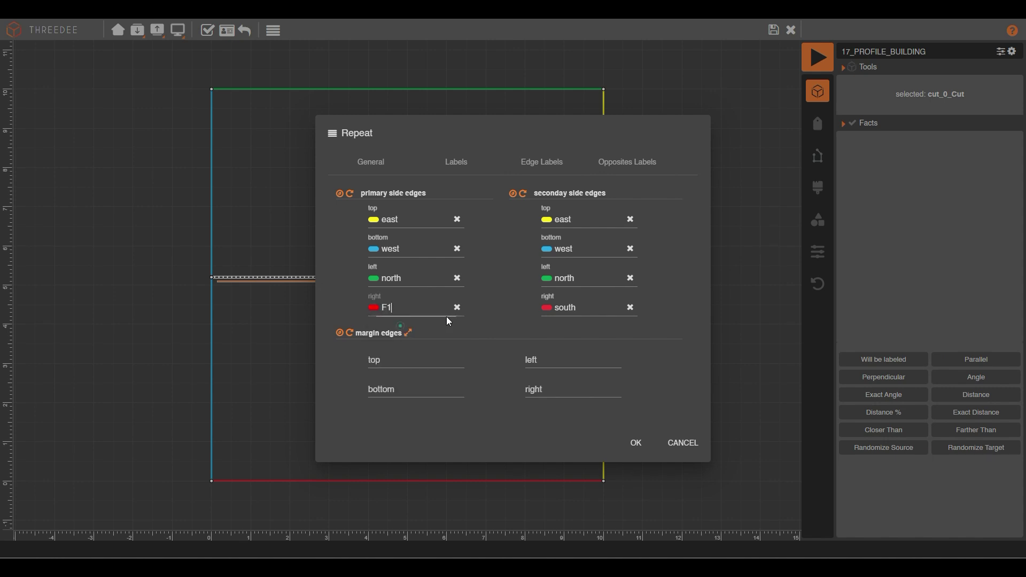
click(630, 308)
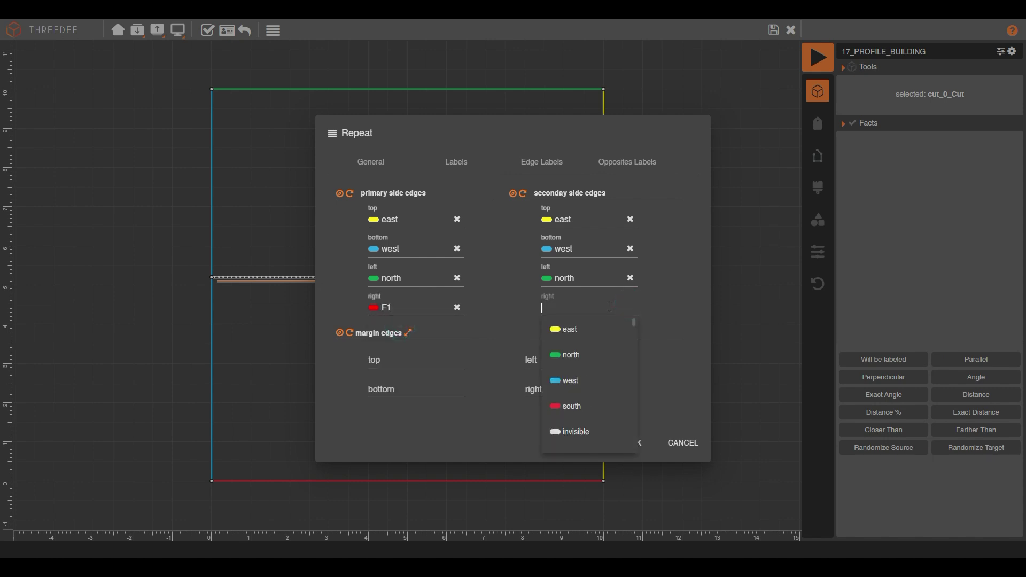
text(F)
click(568, 348)
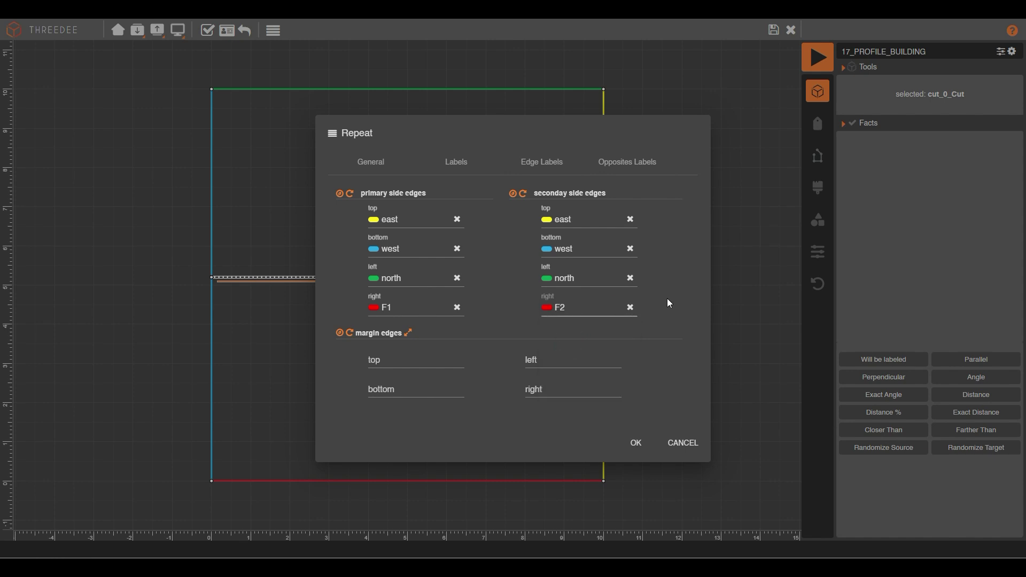
click(636, 443)
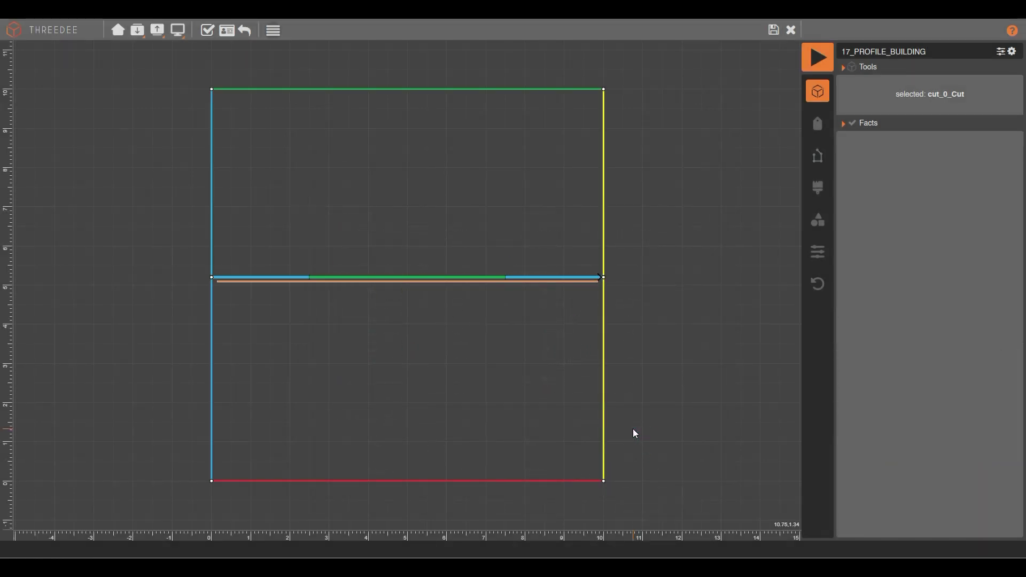
click(773, 30)
Step: In the first Cut after the south Select, change the repeat's right label for primary side edges to F3 and save the cut
click(279, 341)
double_click(279, 340)
click(458, 280)
click(273, 31)
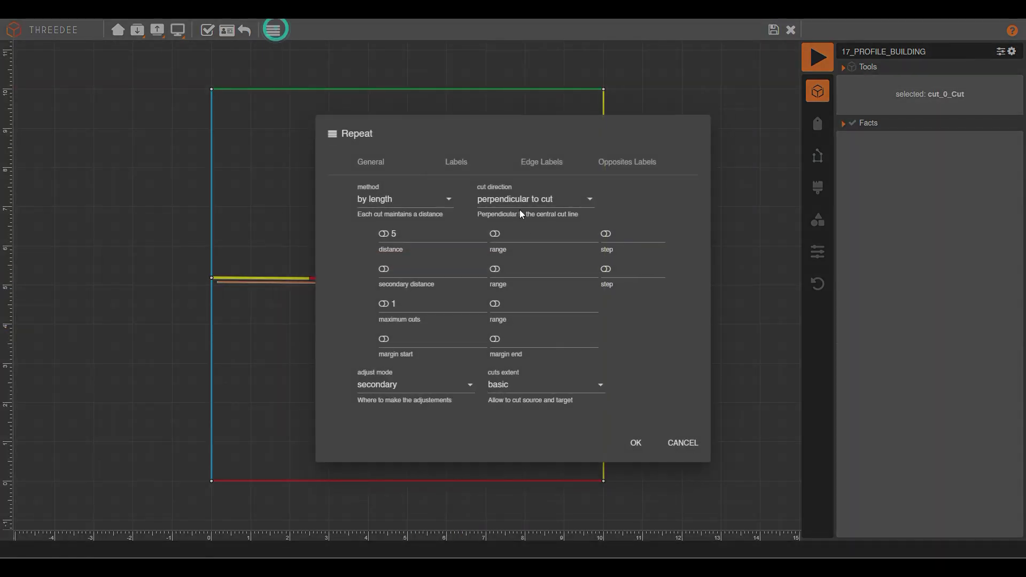
click(471, 163)
click(536, 162)
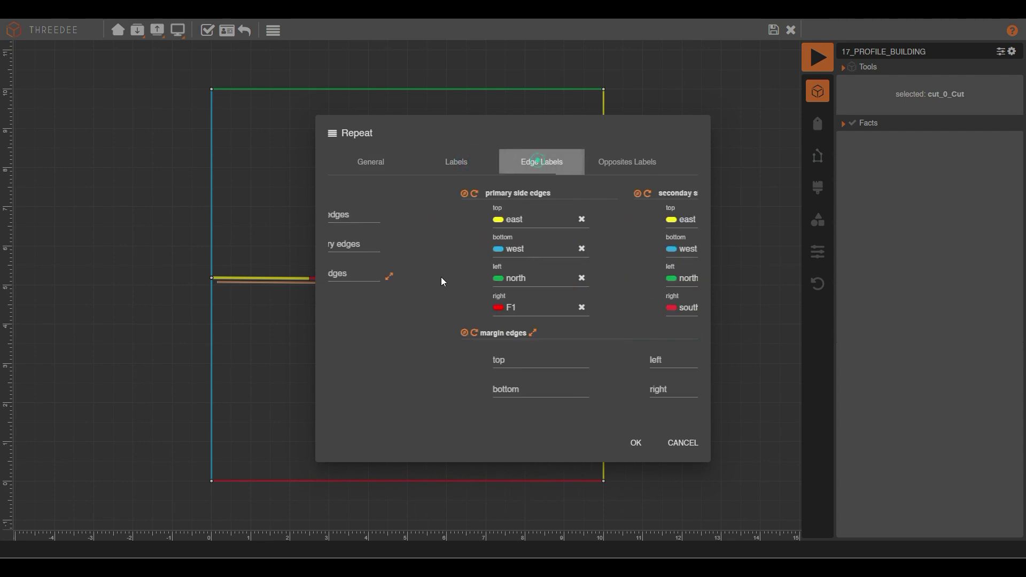
click(456, 308)
click(456, 309)
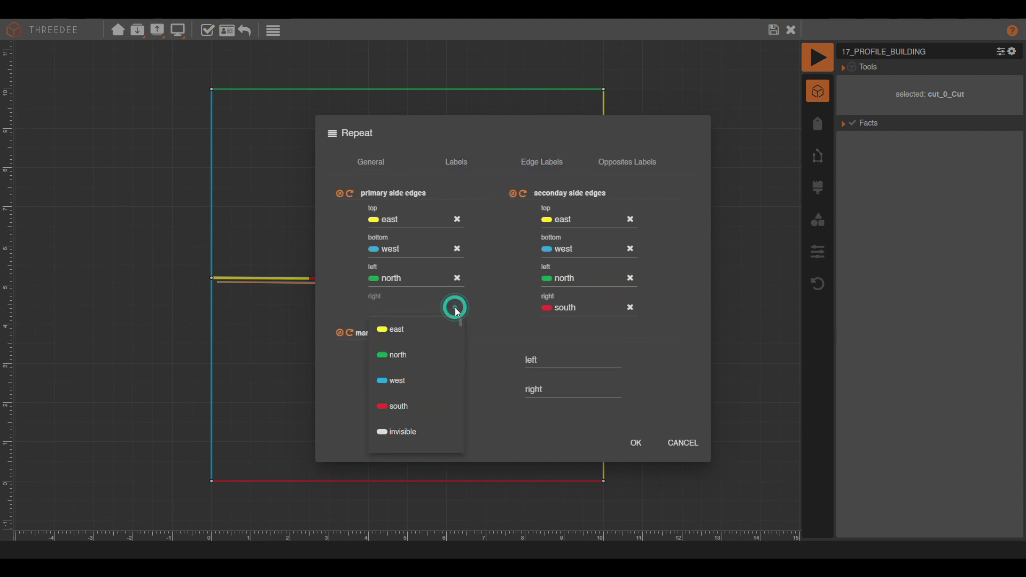
text(f)
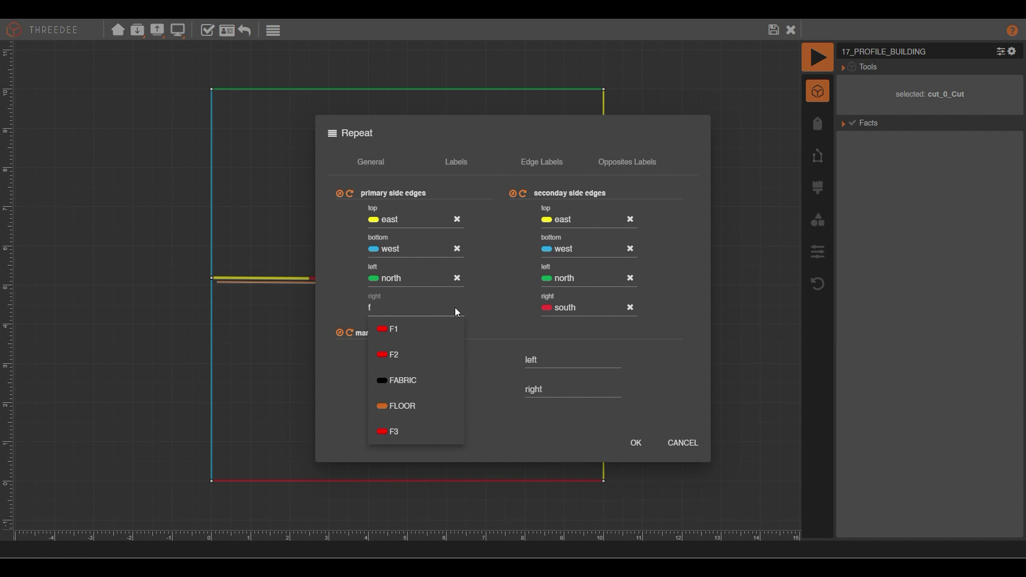
click(432, 432)
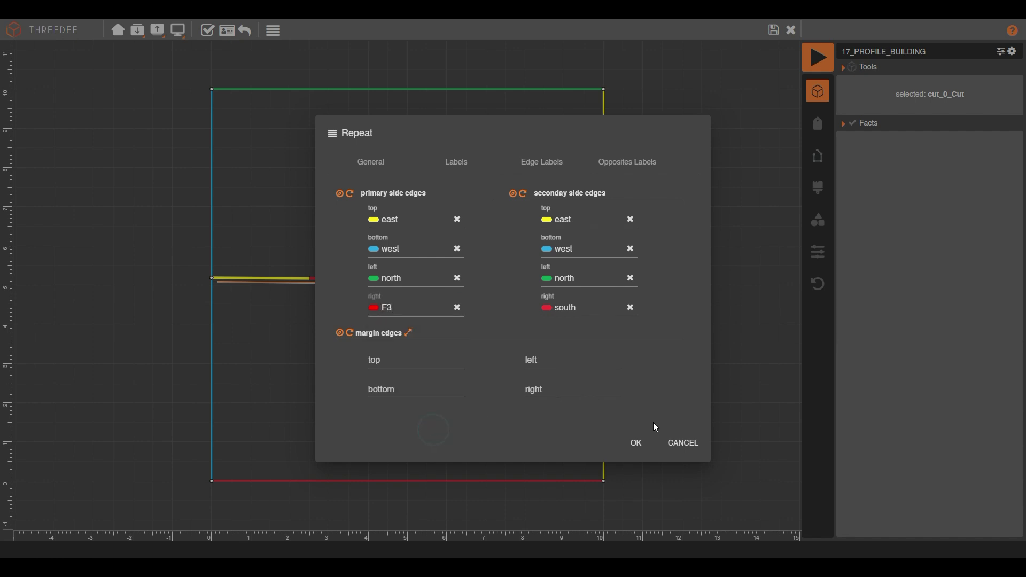
click(636, 443)
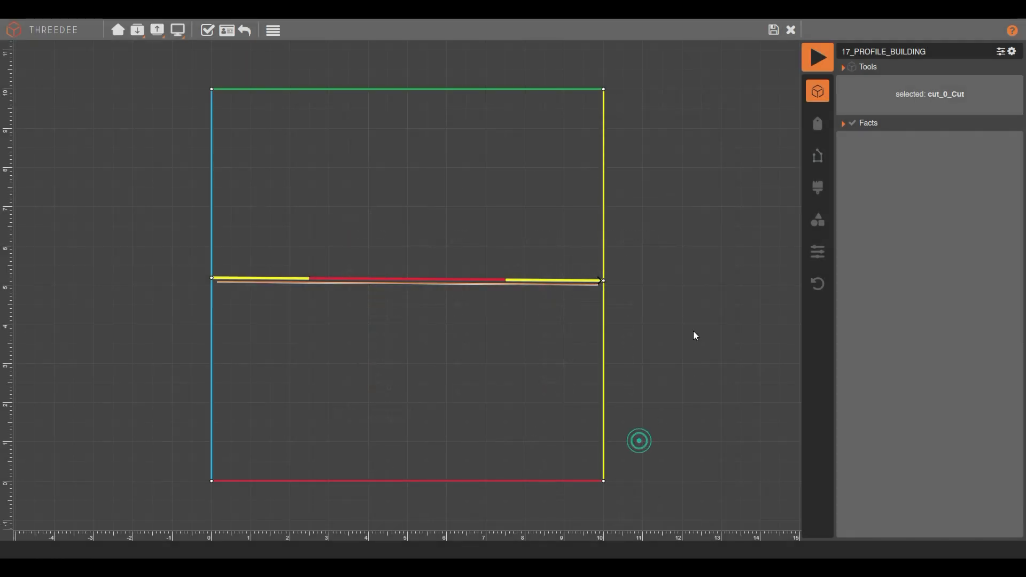
click(773, 31)
Step: Examine the shapes of the F1, F2 and F3 profiles one after another
click(817, 156)
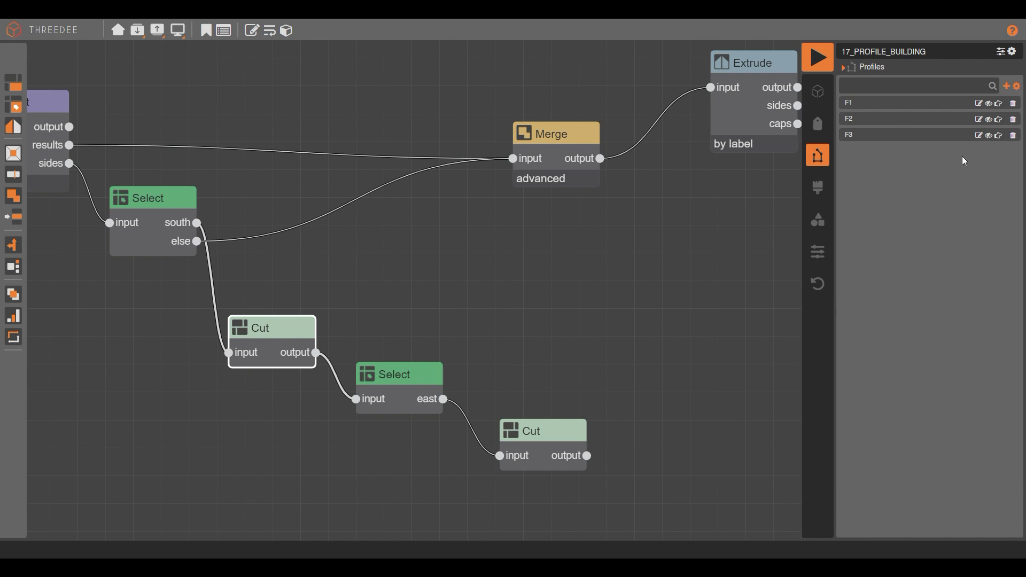
click(979, 103)
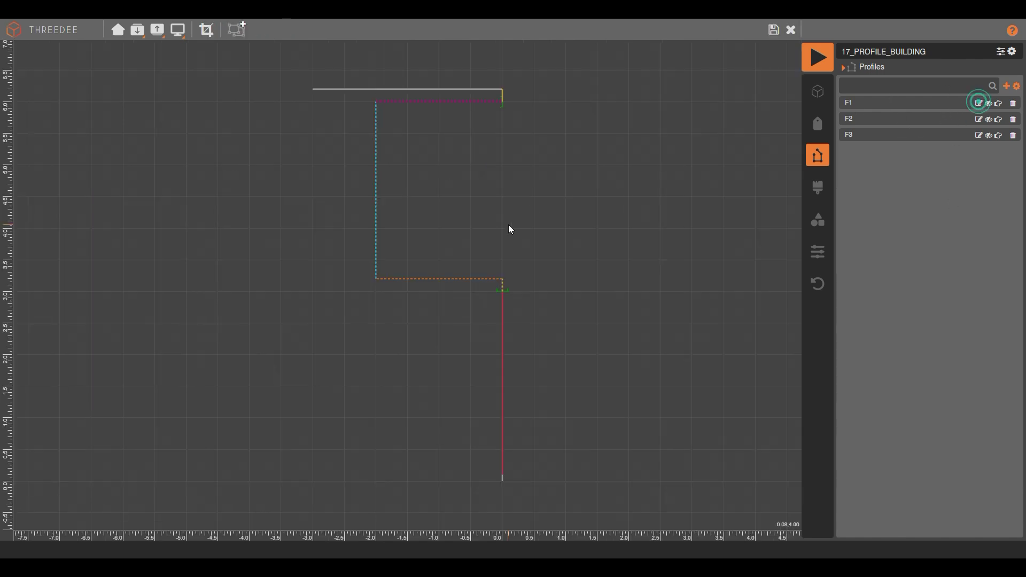
click(772, 30)
click(979, 119)
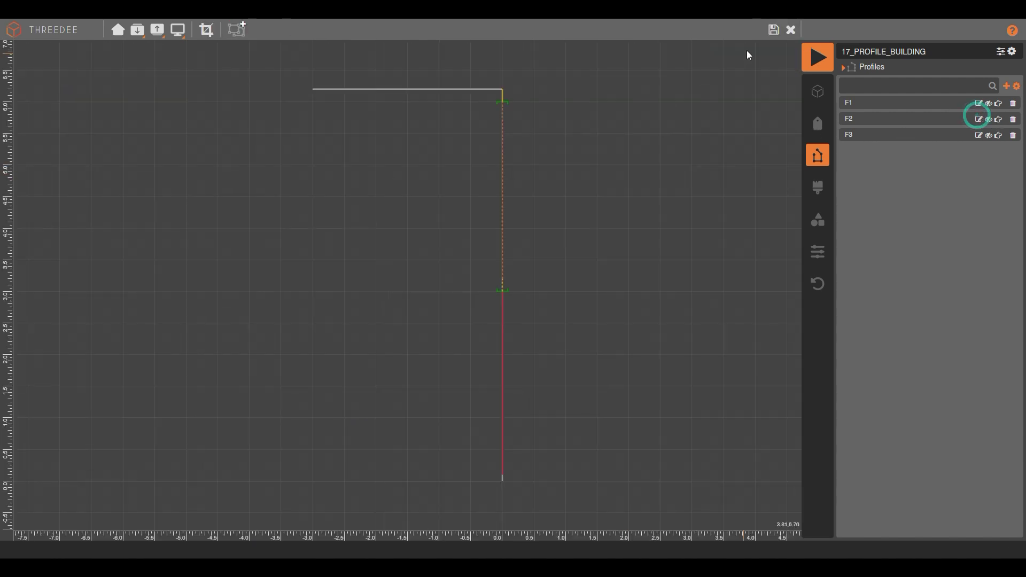
click(773, 30)
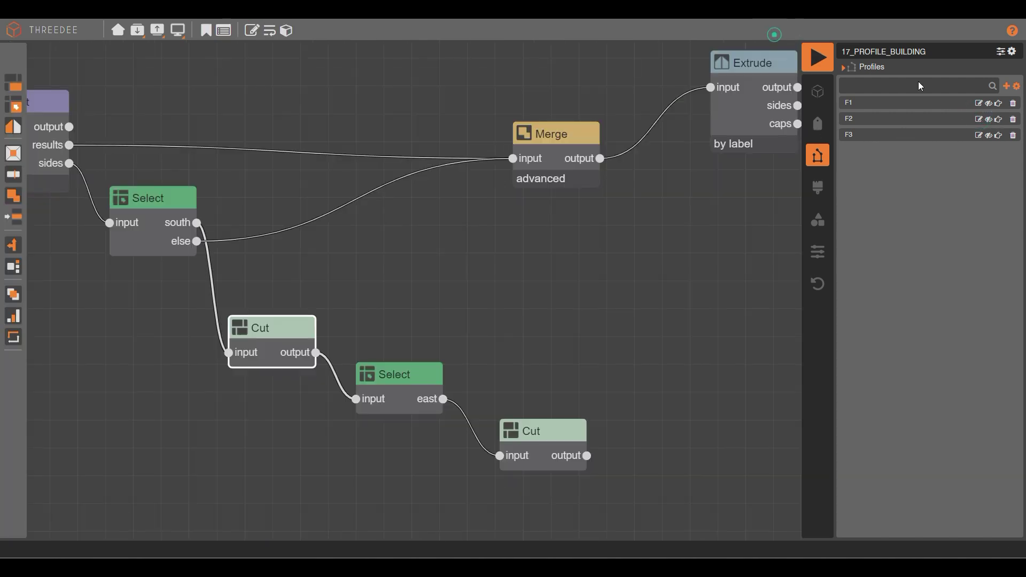
click(978, 135)
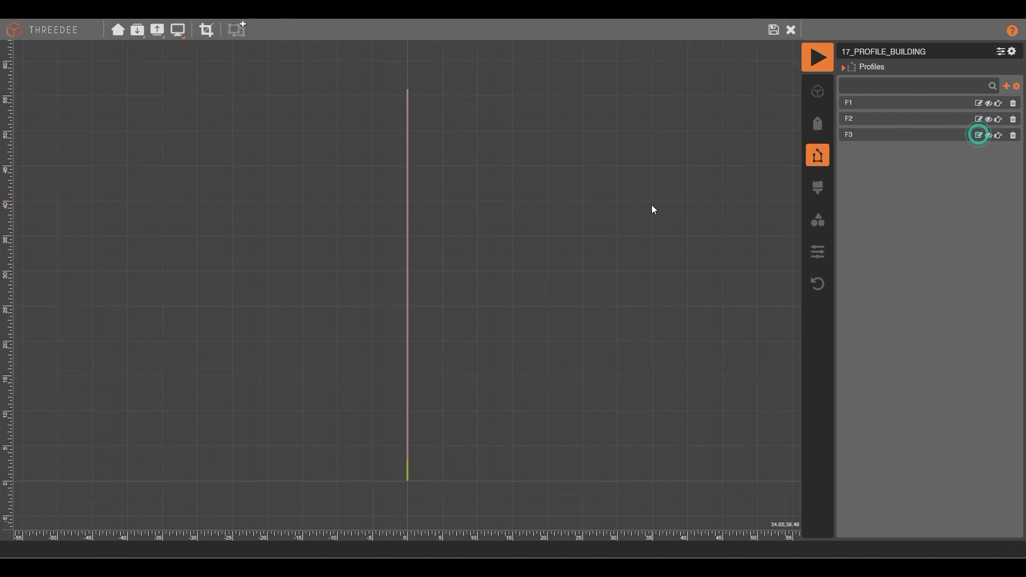
click(773, 30)
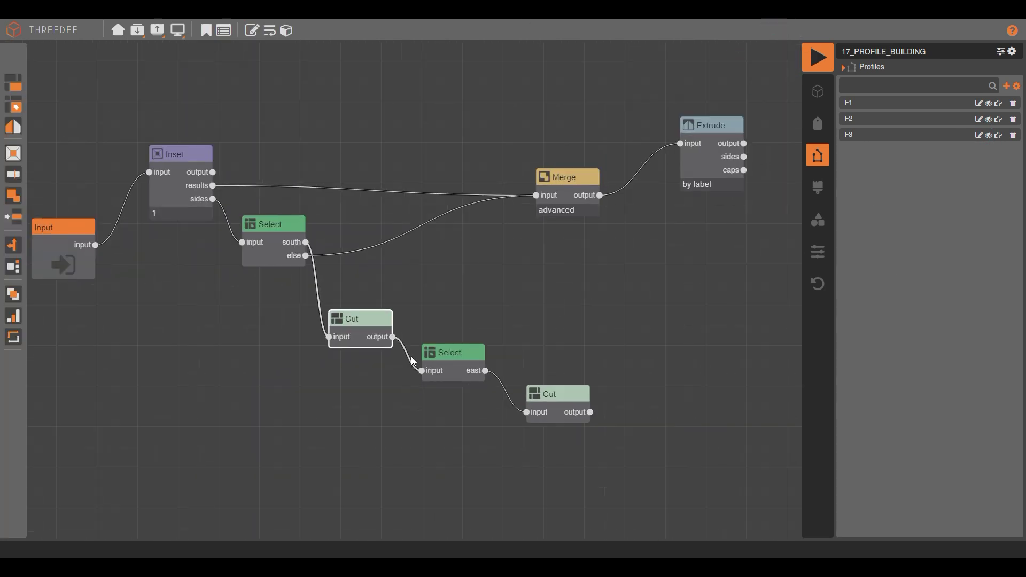
Step: Enable the east Select's else output and connect it and the last Cut's output to the Merge input
click(464, 345)
click(269, 33)
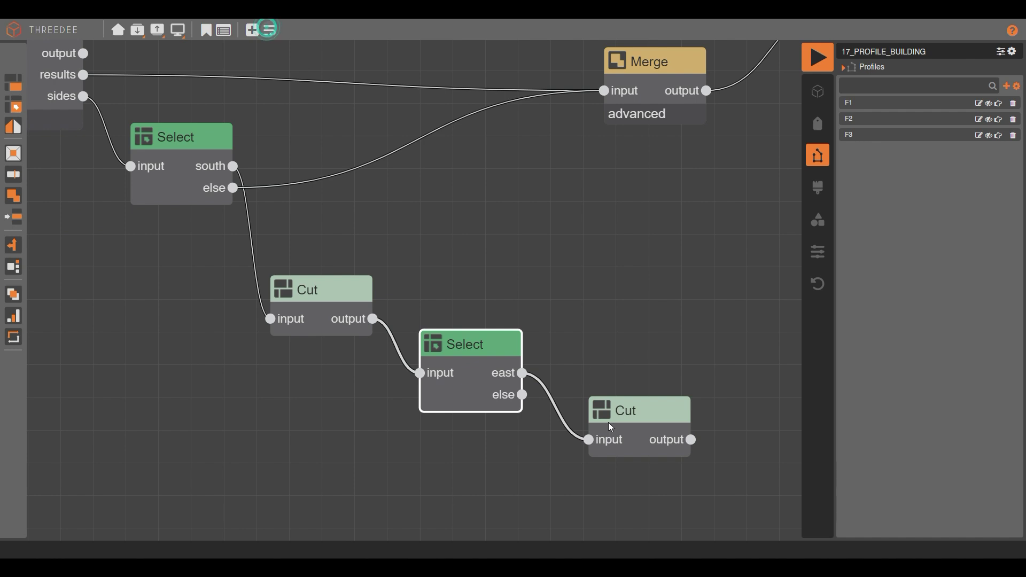
drag(522, 395, 603, 91)
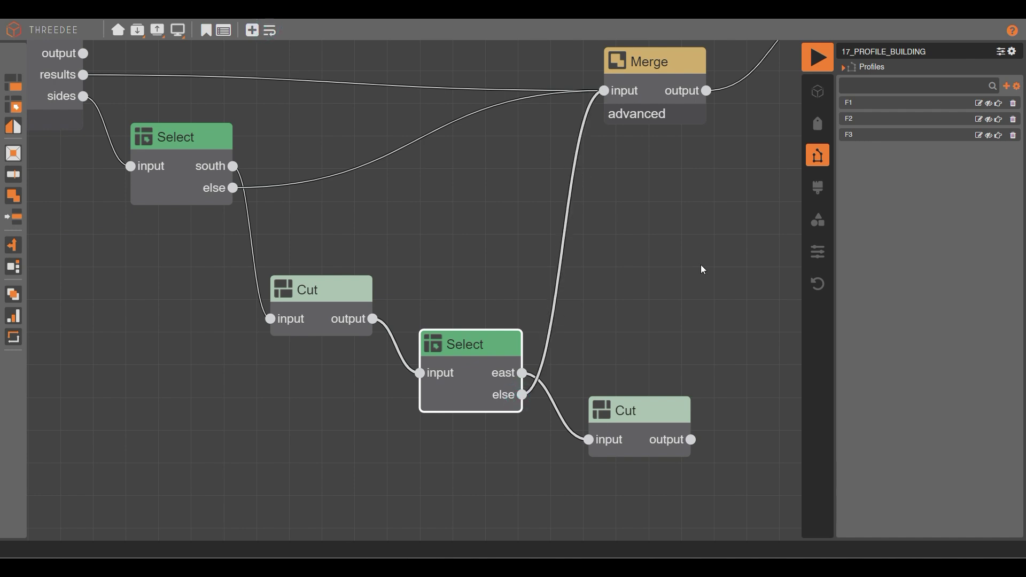
drag(700, 267, 559, 268)
click(484, 442)
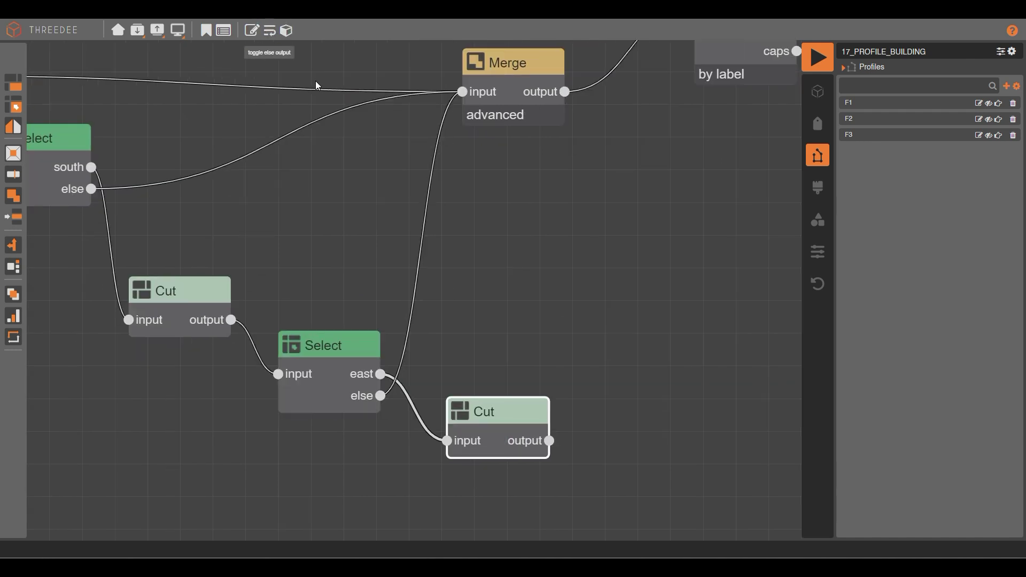
drag(549, 440, 462, 92)
Step: Generate the building and examine its south facade, side walls and roof from several angles, then return to the graph
click(818, 60)
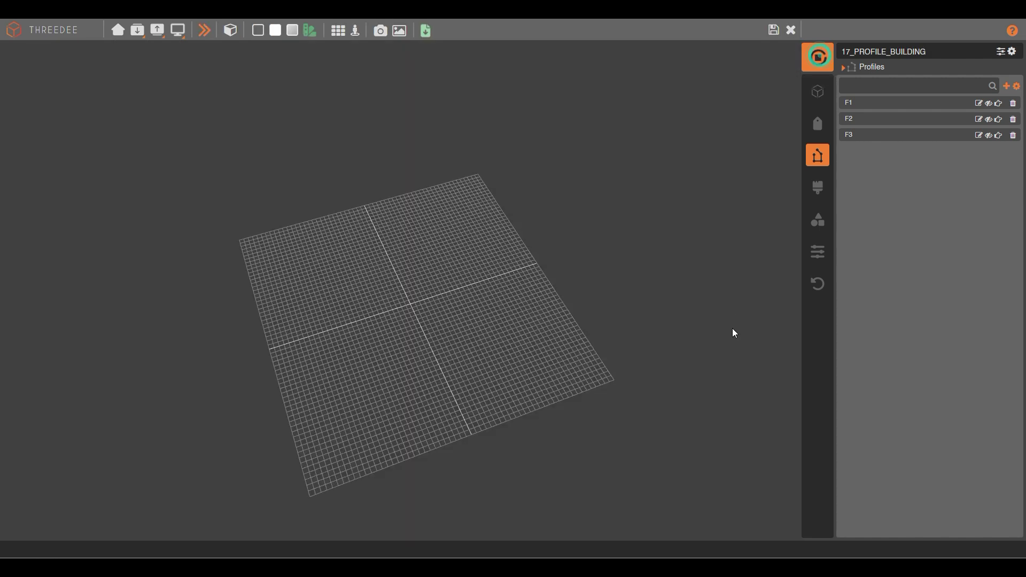
scroll(732, 329, down, 5)
drag(594, 314, 491, 233)
scroll(354, 287, up, 3)
drag(355, 287, 542, 251)
scroll(433, 355, up, 2)
scroll(456, 271, up, 3)
mouse_move(456, 267)
mouse_down()
mouse_move(577, 286)
mouse_move(408, 294)
mouse_move(449, 286)
mouse_up()
scroll(449, 286, down, 3)
drag(249, 267, 391, 270)
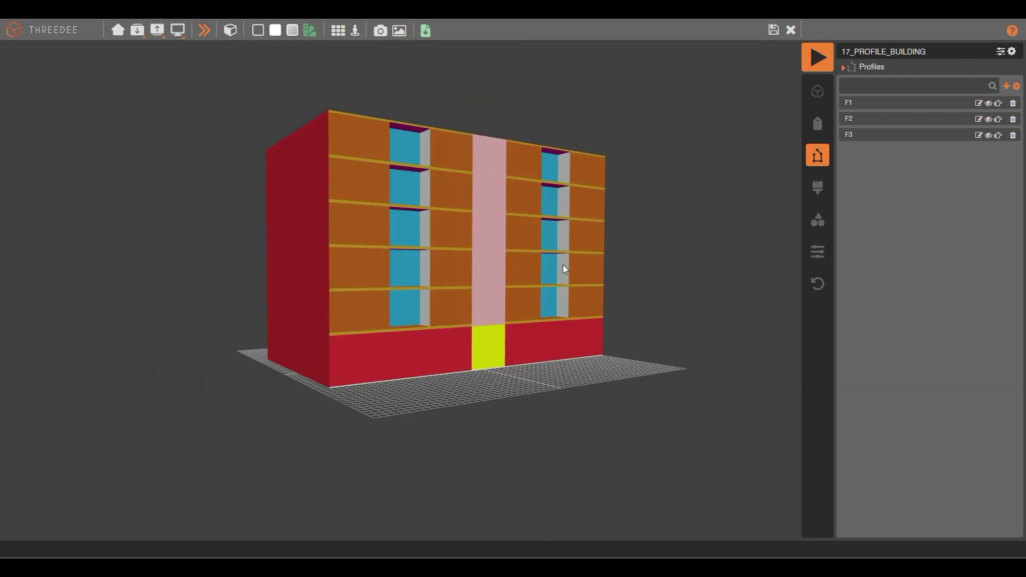
drag(466, 177, 410, 341)
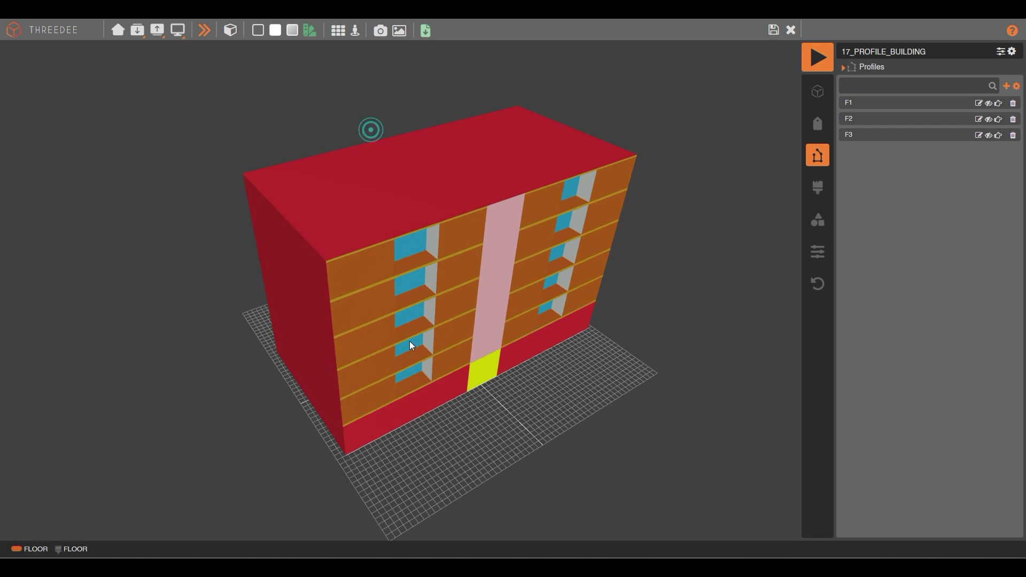
click(395, 204)
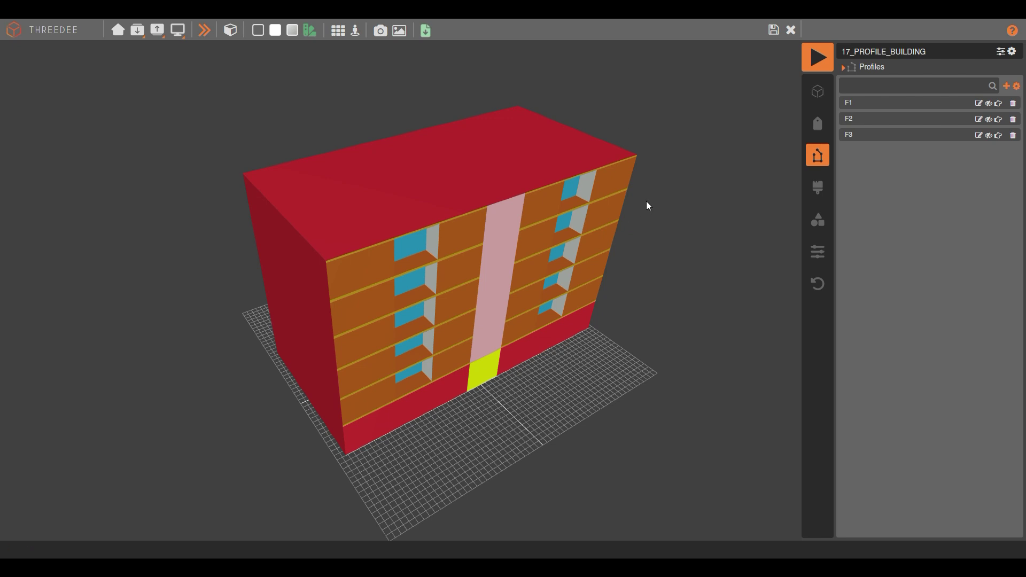
drag(257, 193, 289, 251)
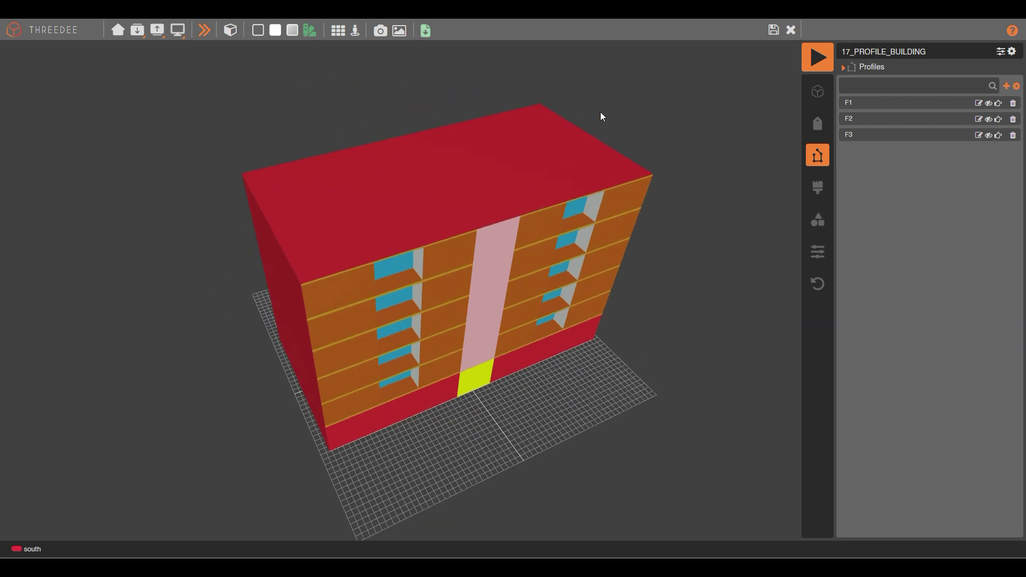
click(773, 31)
Step: Move the south Select node beneath the Inset node and disconnect its else output from the Merge node
scroll(701, 242, down, 2)
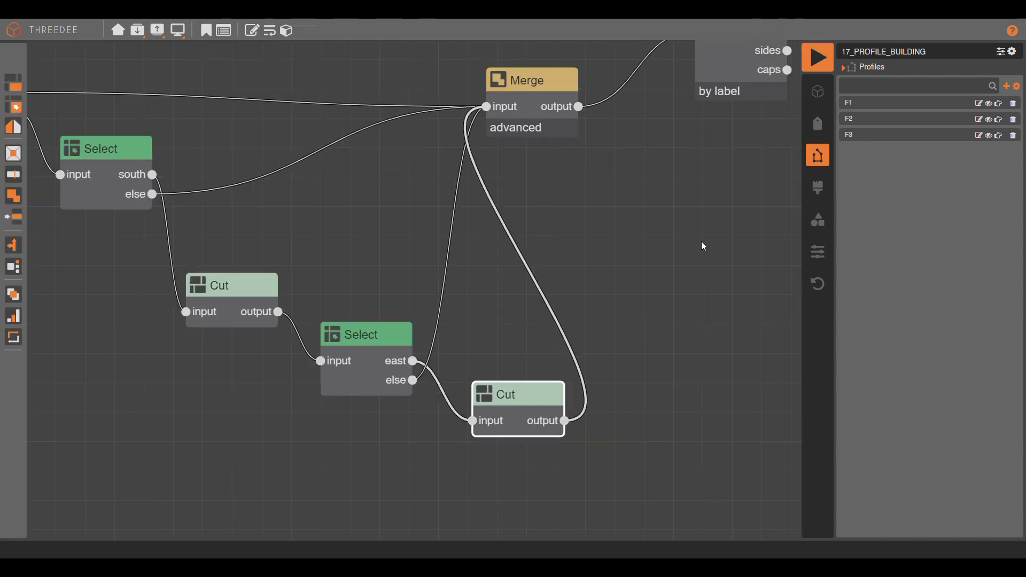
drag(105, 215, 254, 222)
scroll(254, 222, up, 1)
drag(367, 181, 318, 207)
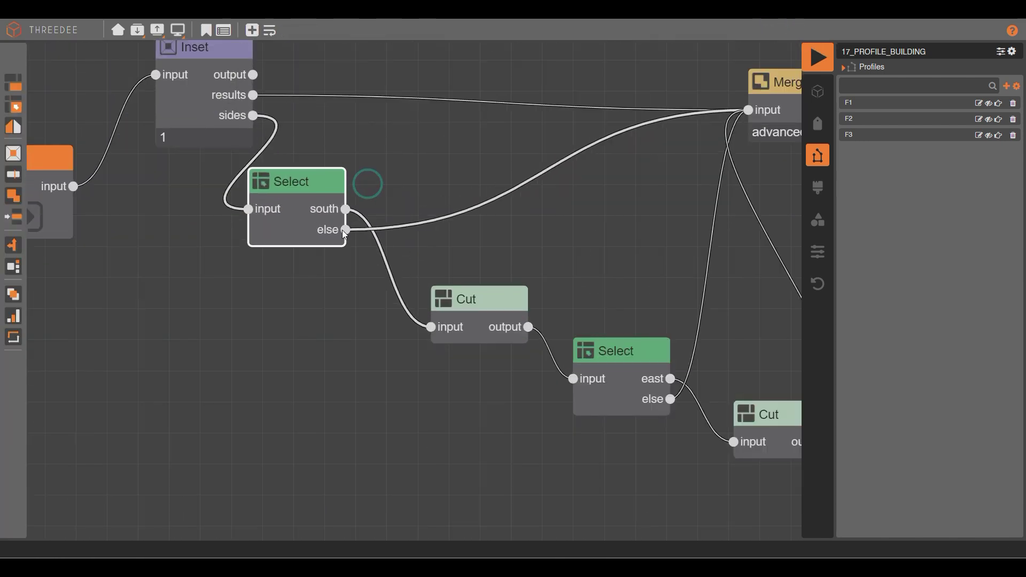
drag(483, 200, 396, 110)
Step: Duplicate the Cut, east Select and Cut chain below the original and connect the south Select's else output to the first copied Cut
scroll(391, 230, down, 3)
click(583, 348)
drag(567, 340, 386, 199)
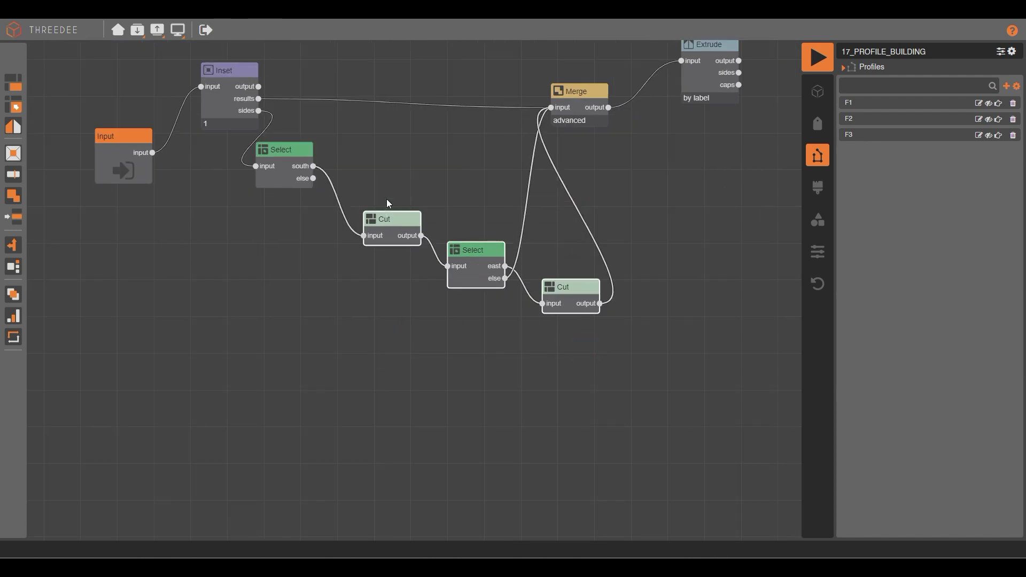
click(420, 312)
key(ctrl+v)
drag(406, 233, 398, 297)
scroll(313, 186, up, 1)
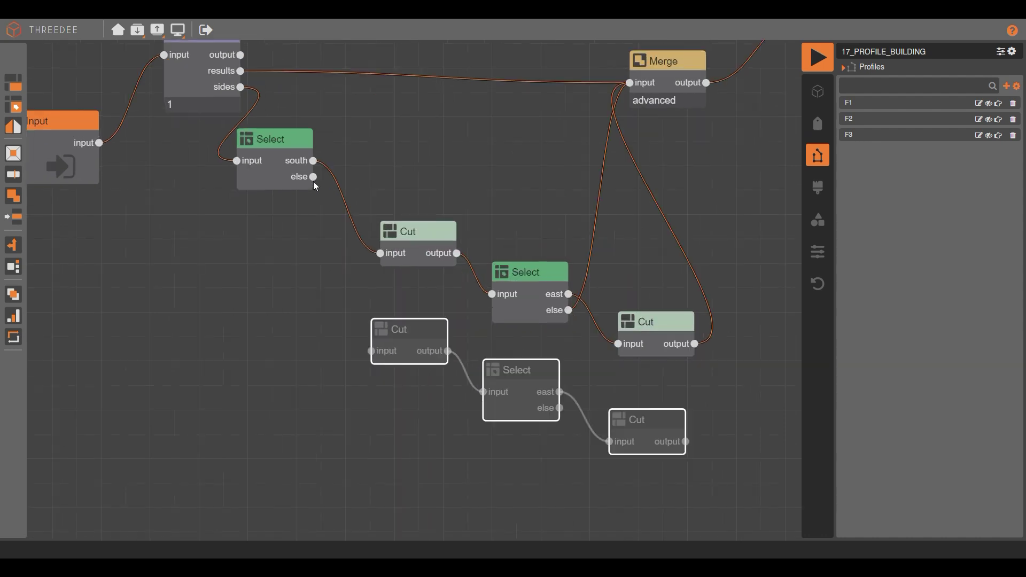
drag(313, 177, 371, 350)
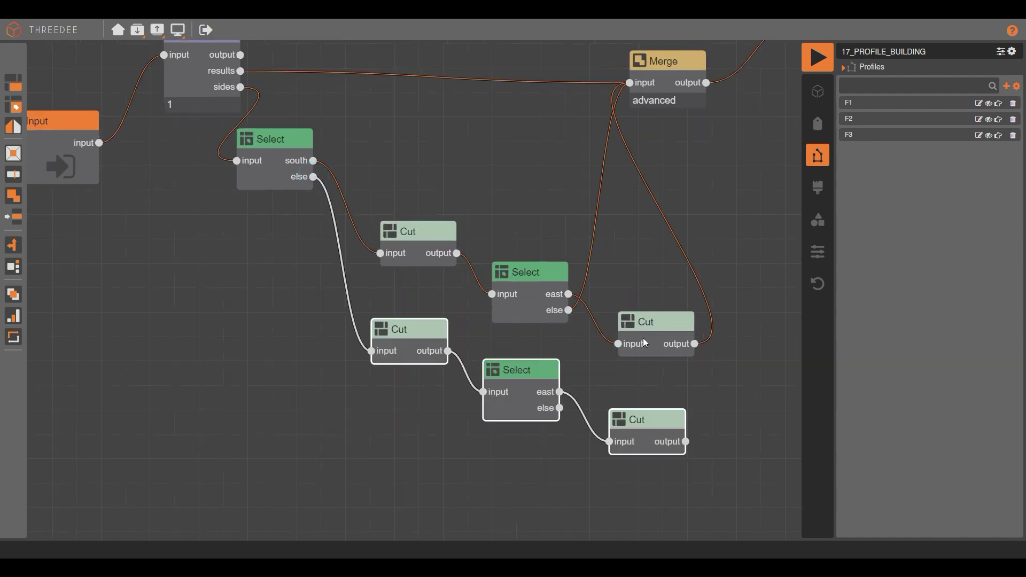
Step: In the first copied Cut, change the repeat's right label for primary side edges to F1 and save the cut
double_click(637, 423)
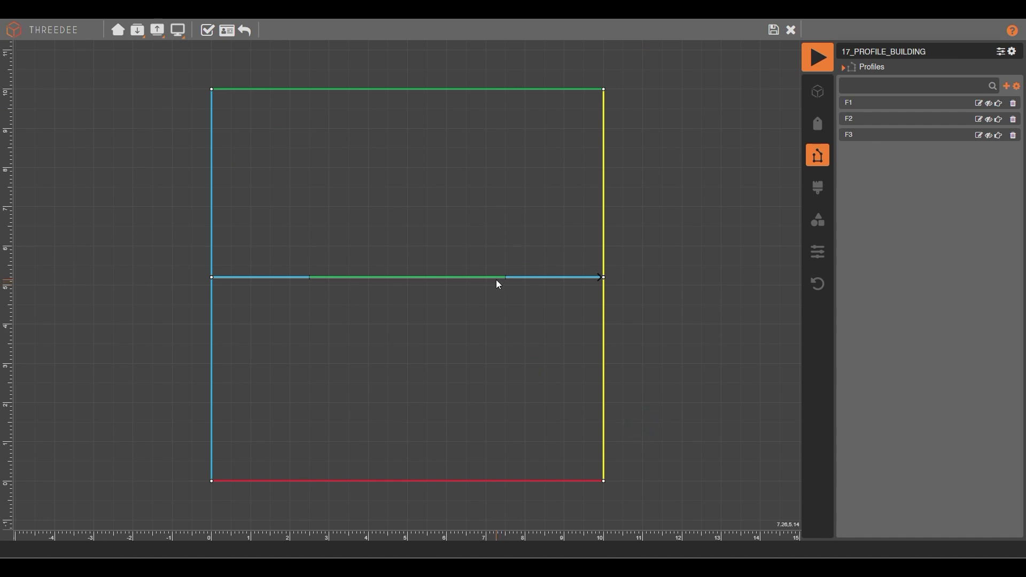
click(772, 29)
click(409, 333)
double_click(410, 332)
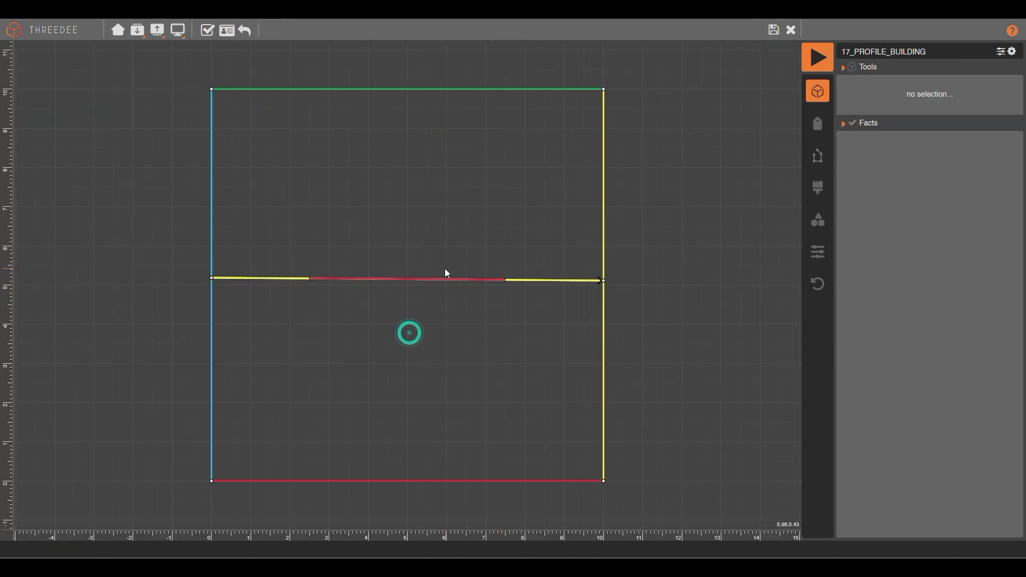
click(447, 277)
click(275, 32)
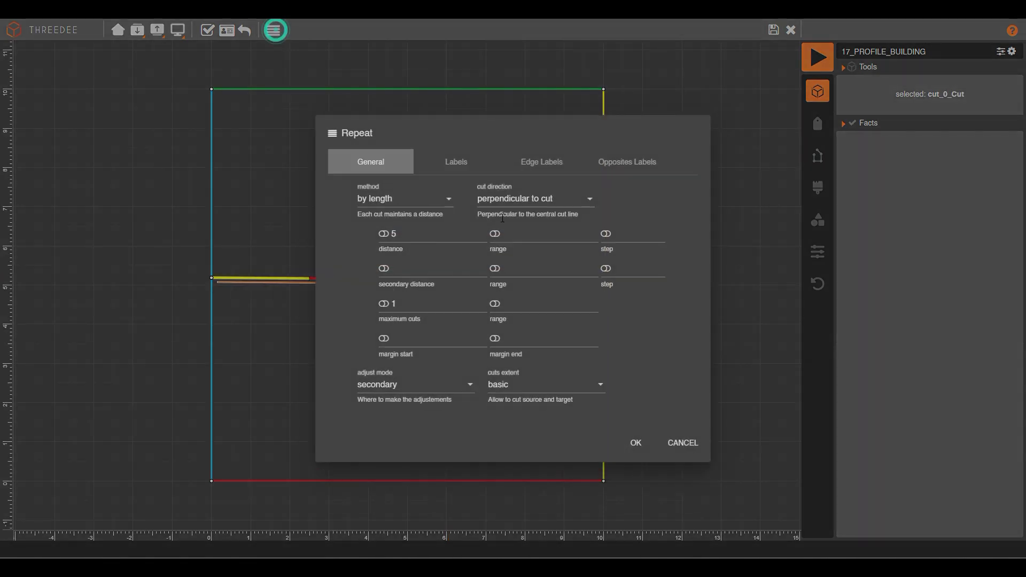
click(453, 163)
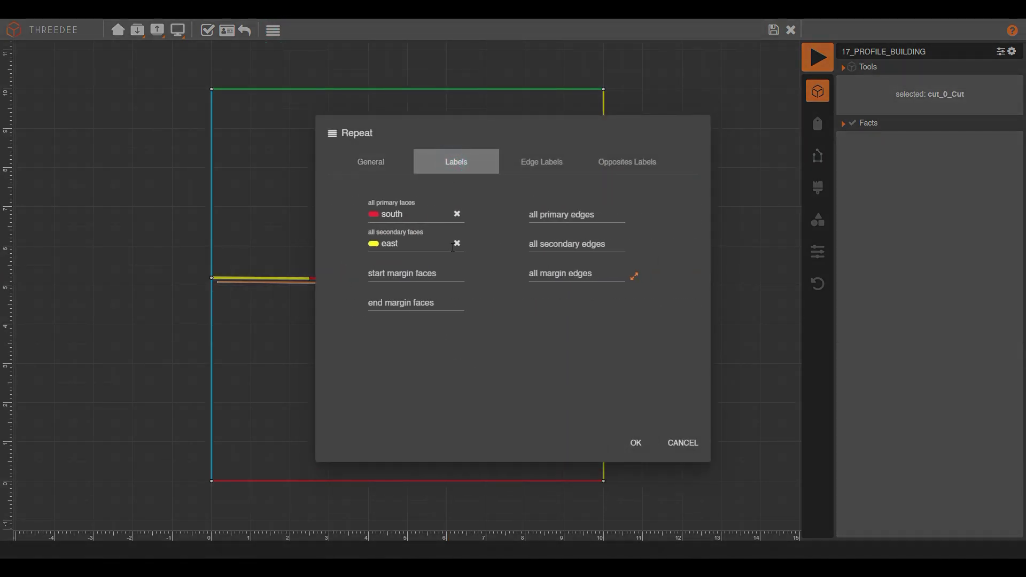
click(529, 170)
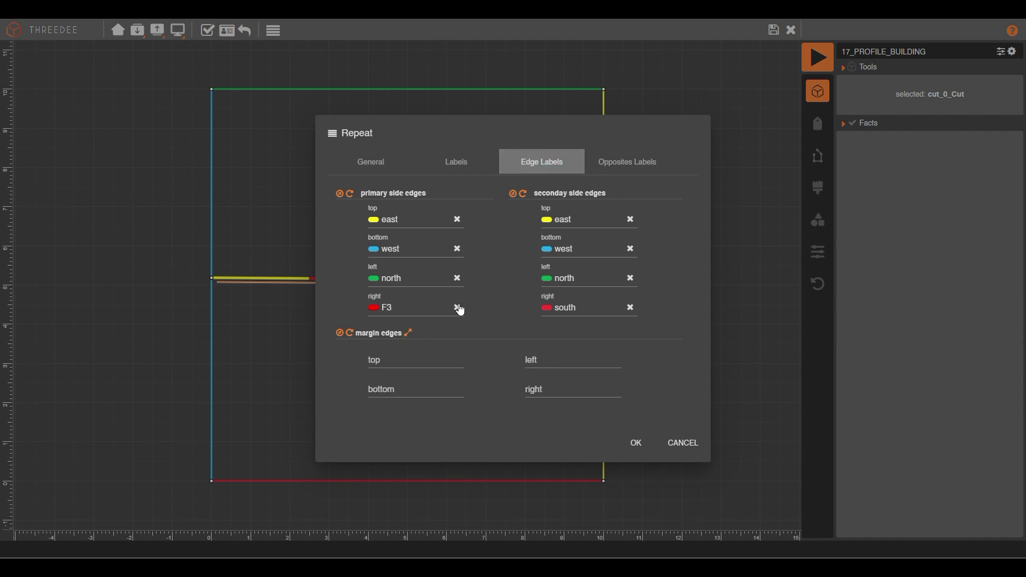
click(458, 309)
click(458, 306)
text(f)
click(406, 330)
click(634, 442)
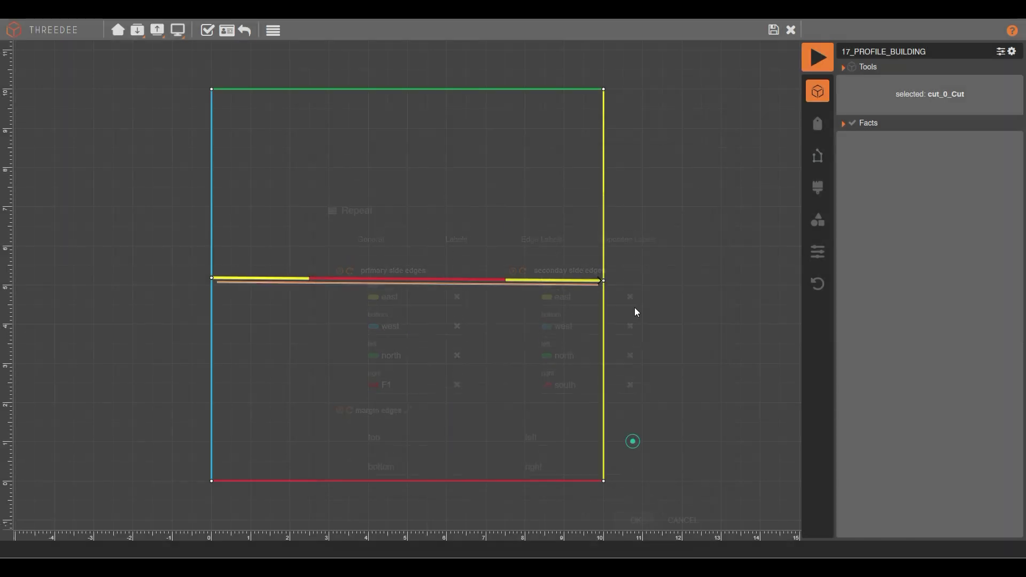
click(773, 29)
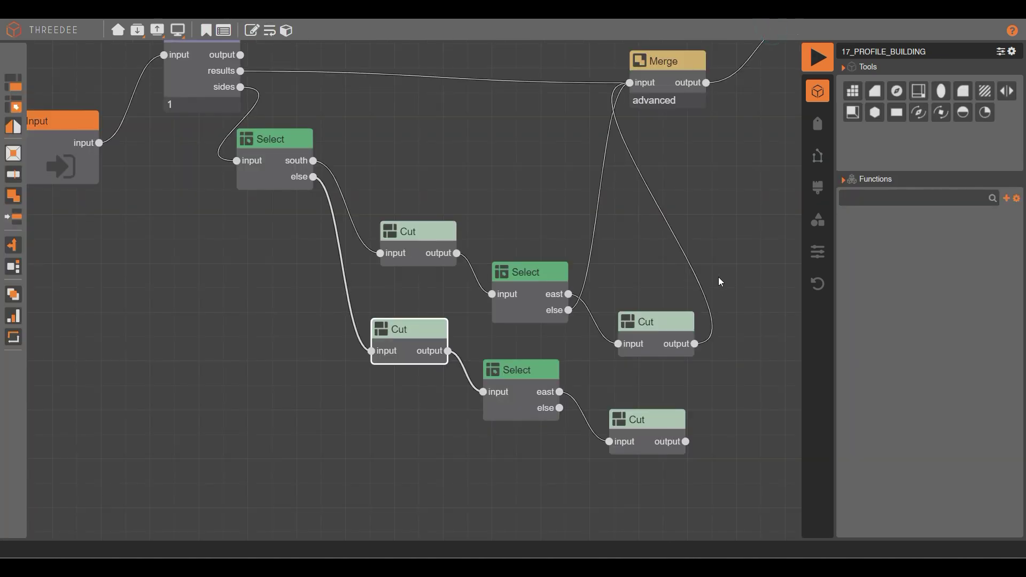
Step: Connect the copied chain's last Cut output and Select else output to the Merge input, and generate the building to inspect it
drag(588, 469, 603, 275)
drag(586, 465, 527, 106)
drag(457, 432, 527, 106)
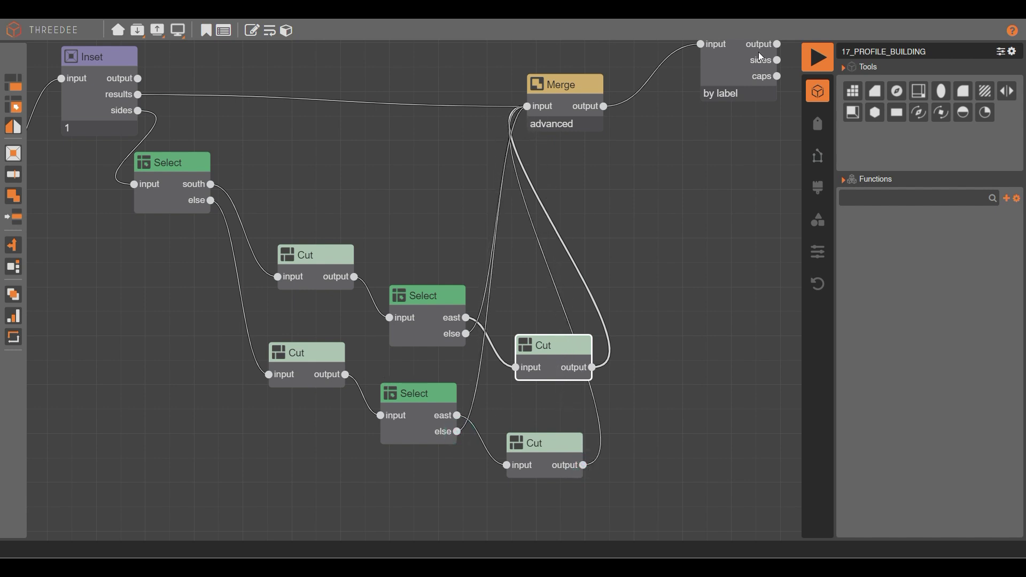
click(825, 62)
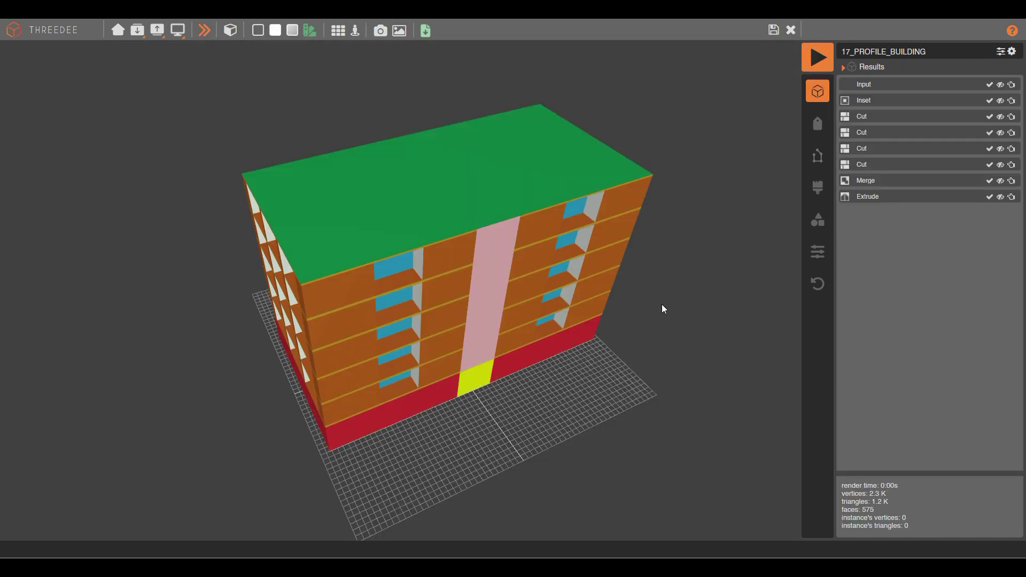
mouse_move(469, 290)
mouse_down()
mouse_move(549, 235)
mouse_move(661, 224)
mouse_move(495, 200)
mouse_move(426, 248)
mouse_move(618, 311)
mouse_move(391, 262)
mouse_move(528, 211)
mouse_move(457, 197)
mouse_move(490, 213)
mouse_move(372, 216)
mouse_move(392, 288)
mouse_move(531, 269)
mouse_move(374, 243)
mouse_move(346, 249)
mouse_move(424, 259)
mouse_move(428, 293)
mouse_move(584, 295)
mouse_move(462, 235)
mouse_move(390, 260)
mouse_move(455, 232)
mouse_move(520, 262)
mouse_move(289, 250)
mouse_move(434, 238)
mouse_move(380, 218)
mouse_move(252, 226)
mouse_up()
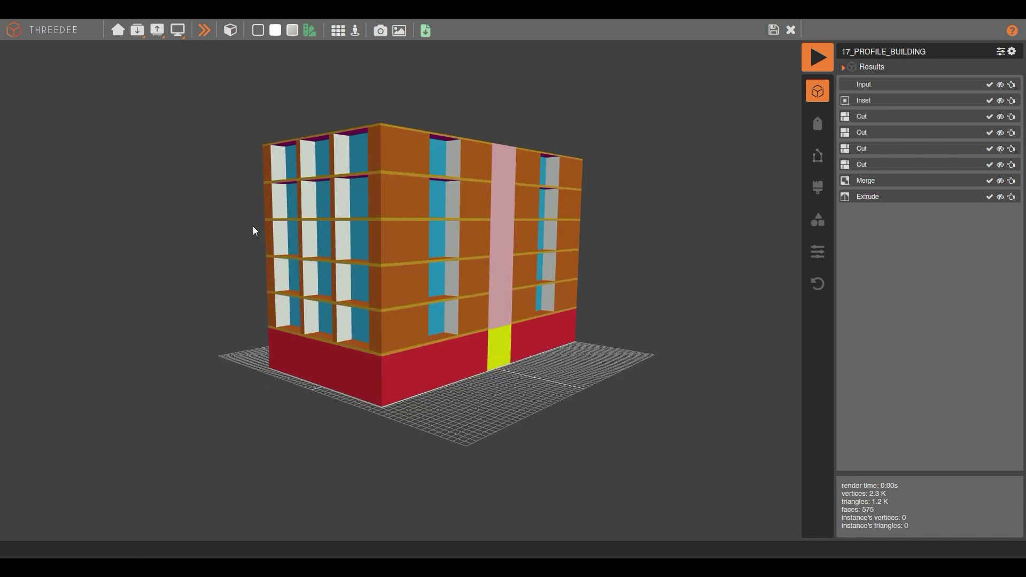
Step: Lengthen the Input base polygon by moving its east edge outward along the x direction, and save the shape
drag(387, 206, 508, 270)
click(773, 27)
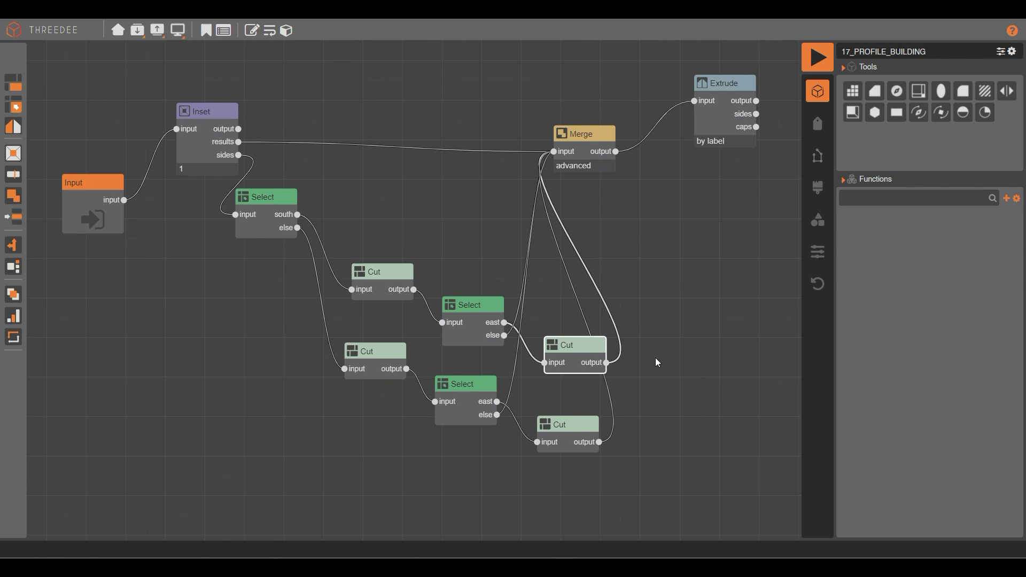
double_click(415, 292)
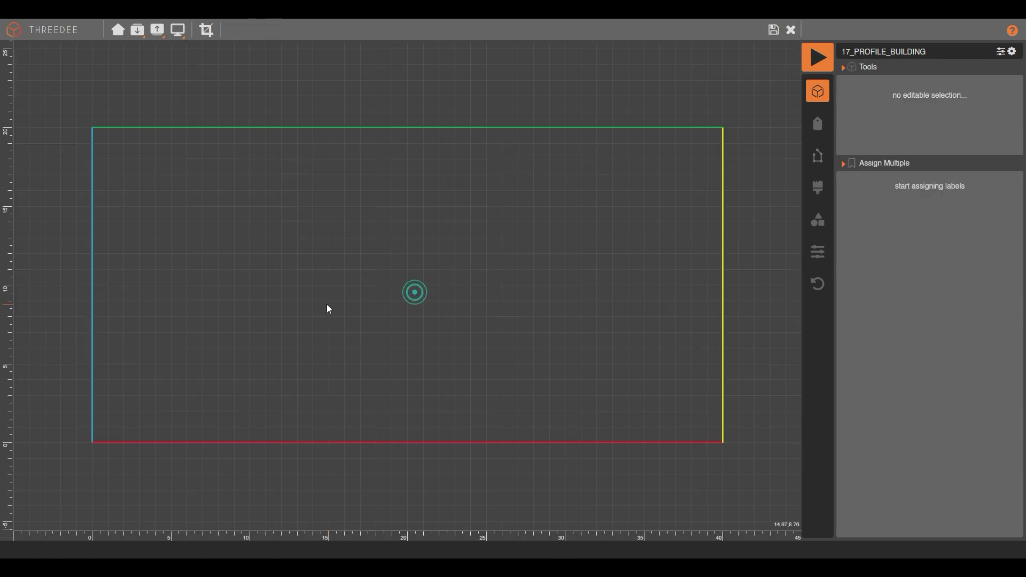
drag(535, 404, 402, 176)
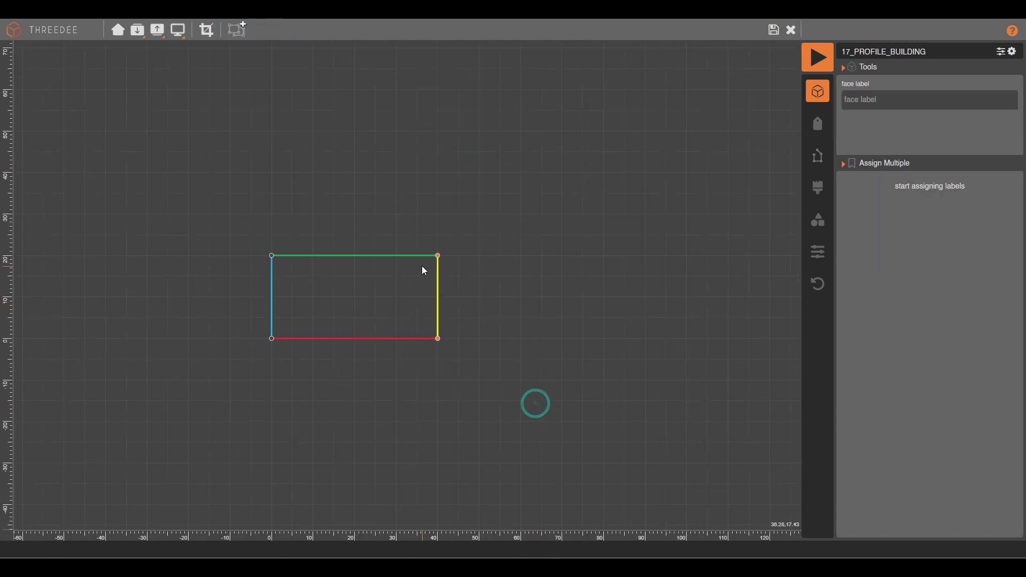
drag(438, 338, 769, 337)
click(773, 30)
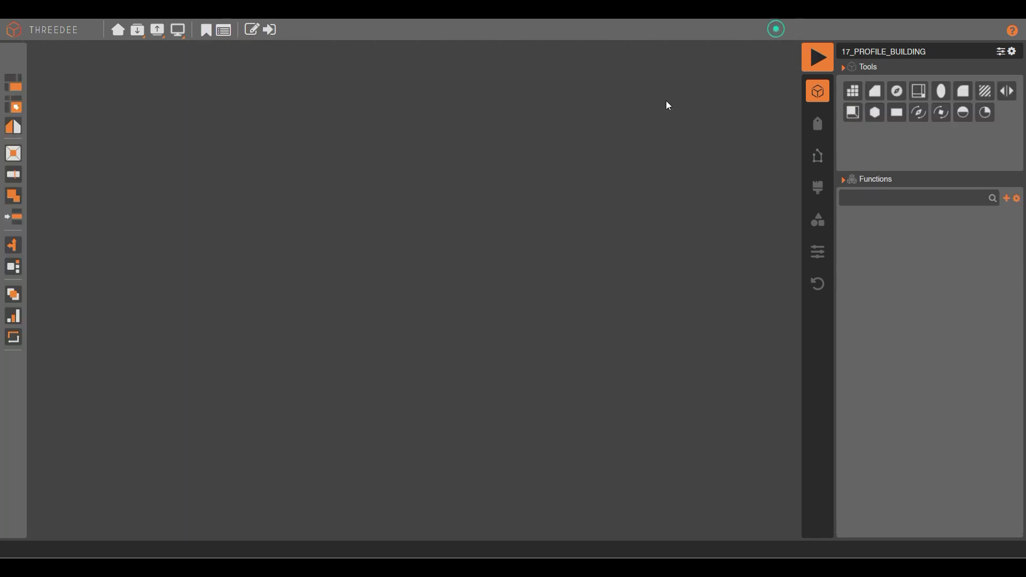
Step: Generate the building from the longer base and inspect its long facade and narrow end from several angles
click(805, 68)
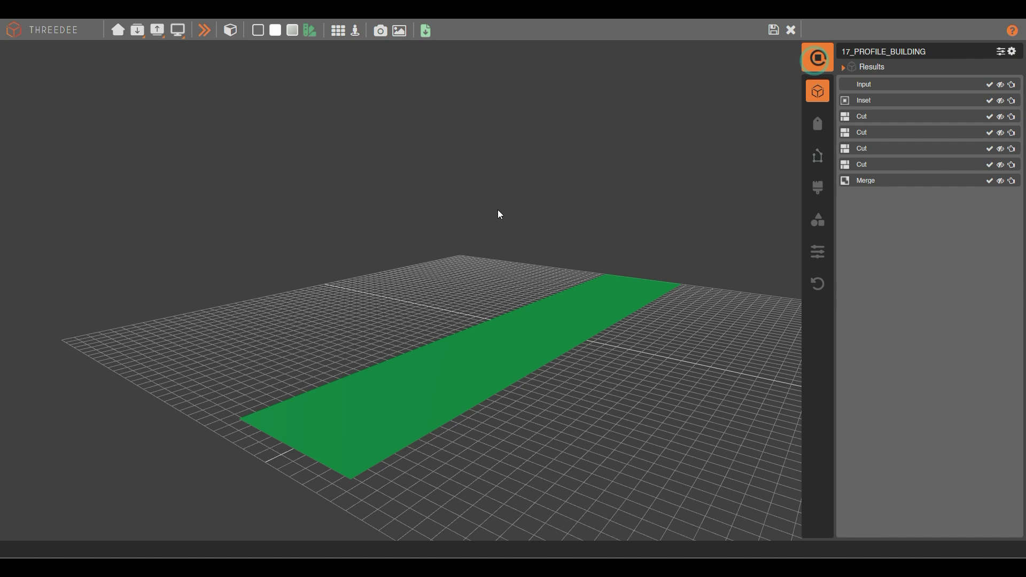
scroll(569, 302, up, 5)
drag(569, 303, 376, 291)
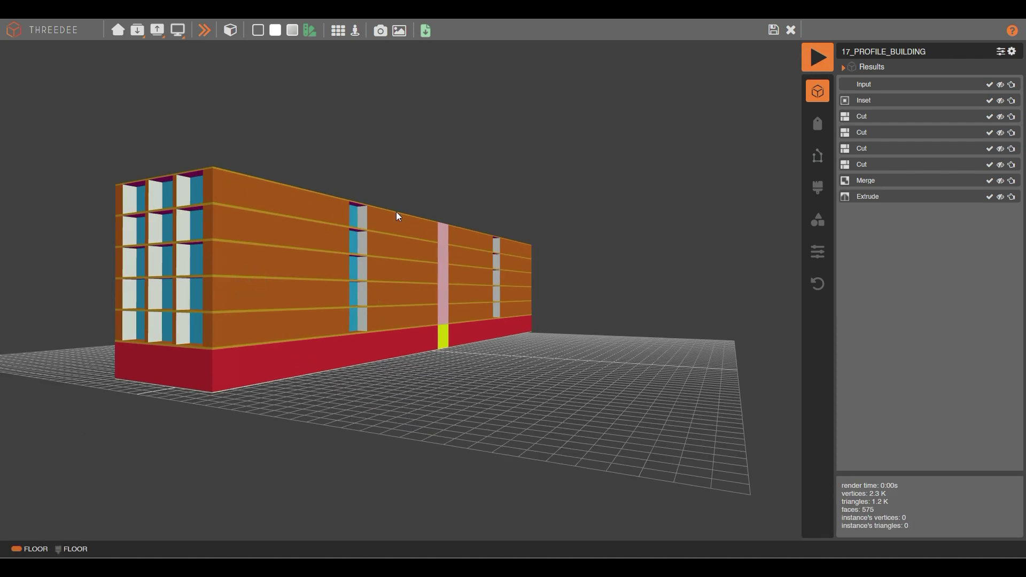
mouse_move(522, 243)
mouse_down()
mouse_move(284, 288)
mouse_move(231, 267)
mouse_up()
scroll(231, 267, down, 2)
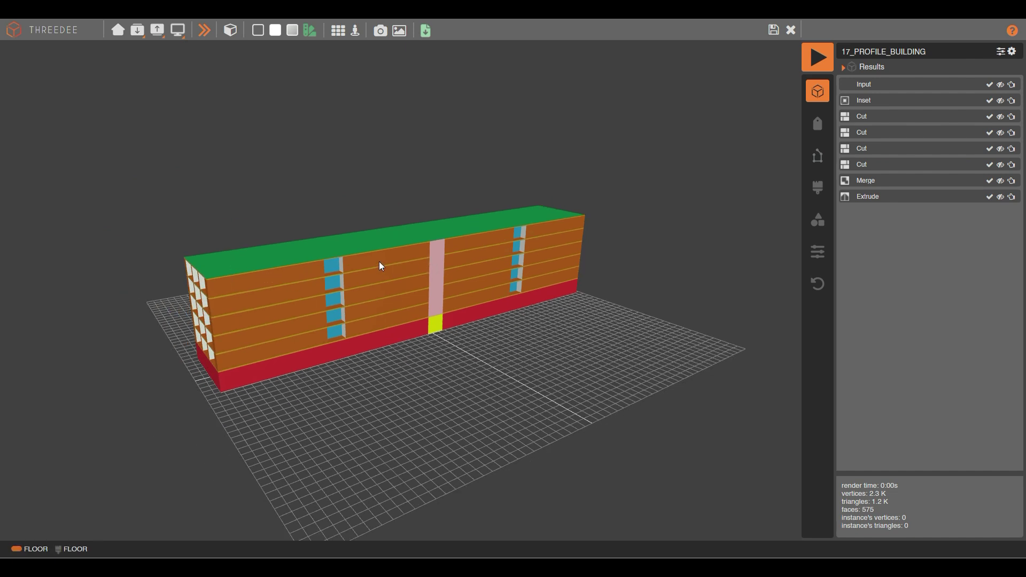
mouse_move(299, 325)
mouse_down()
mouse_move(390, 291)
mouse_move(339, 292)
mouse_move(277, 328)
mouse_up()
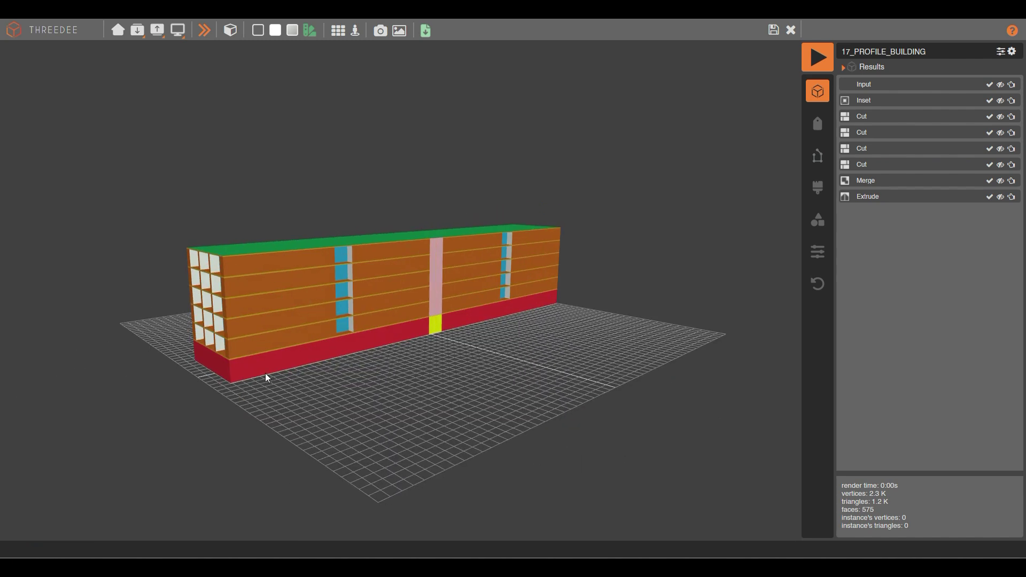
drag(265, 376, 263, 358)
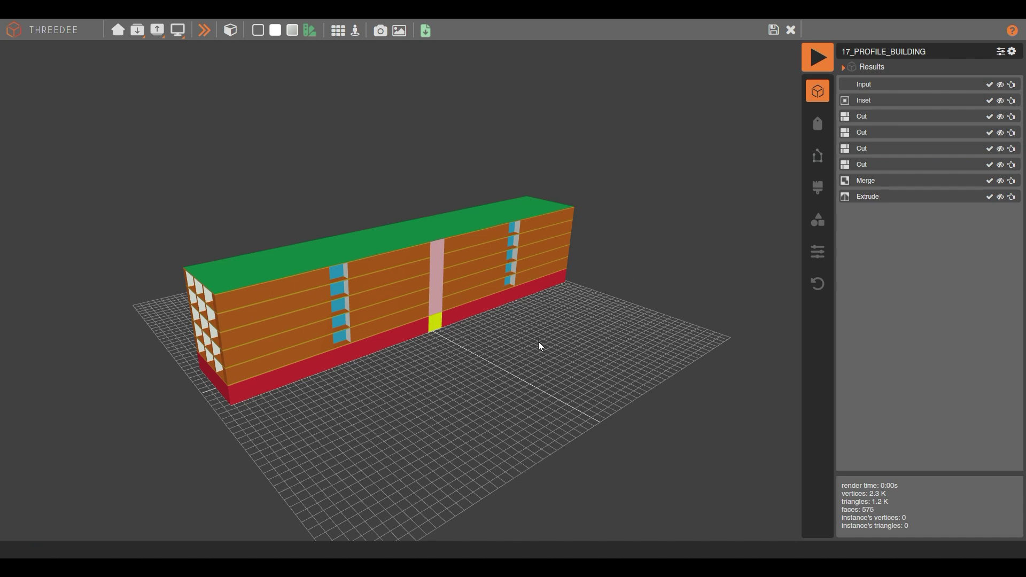
drag(769, 160, 374, 272)
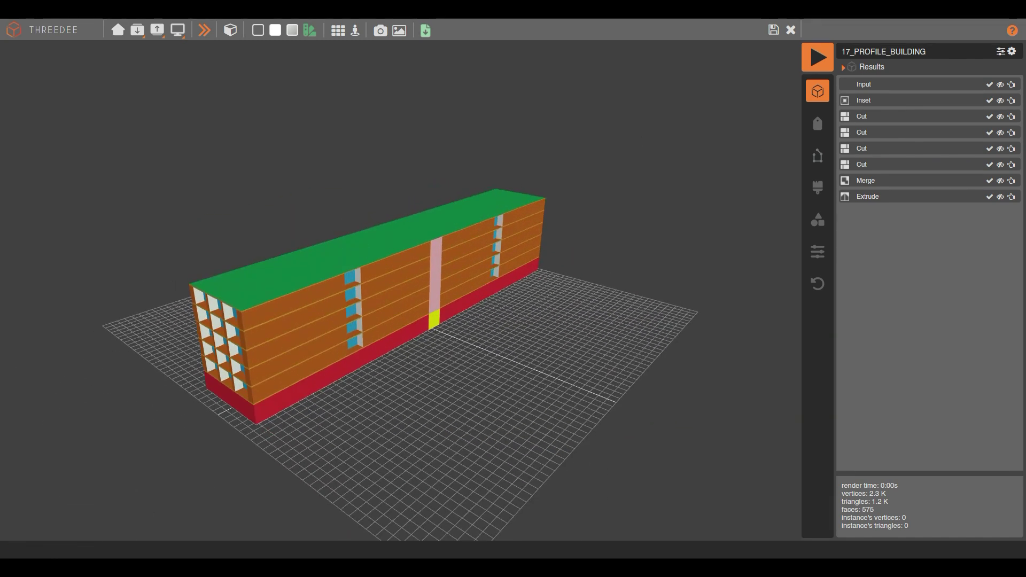
click(770, 31)
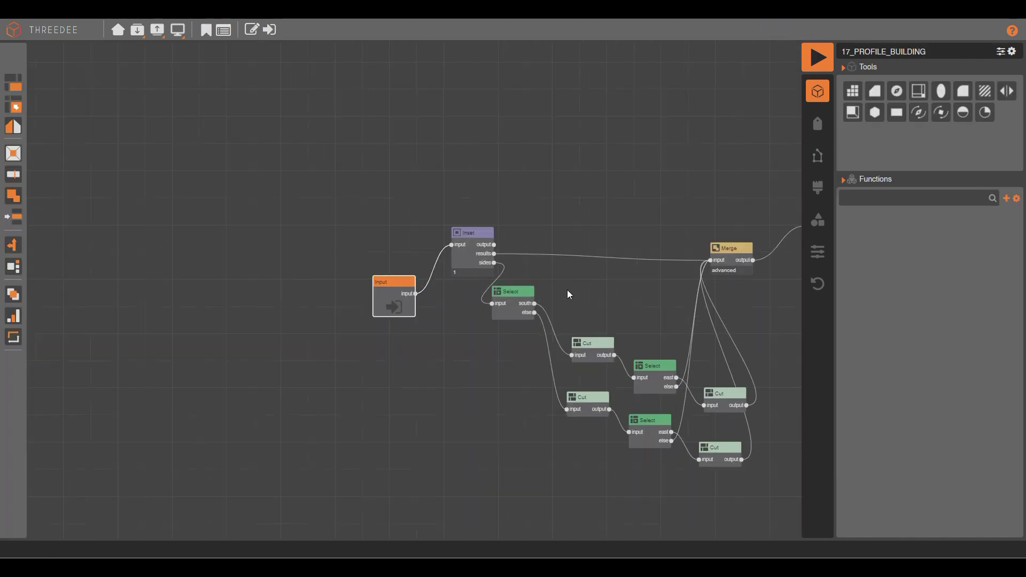
Step: Move the south Select node down and add a new Cut node fed by the Inset node's sides output
scroll(567, 293, up, 3)
drag(487, 306, 493, 351)
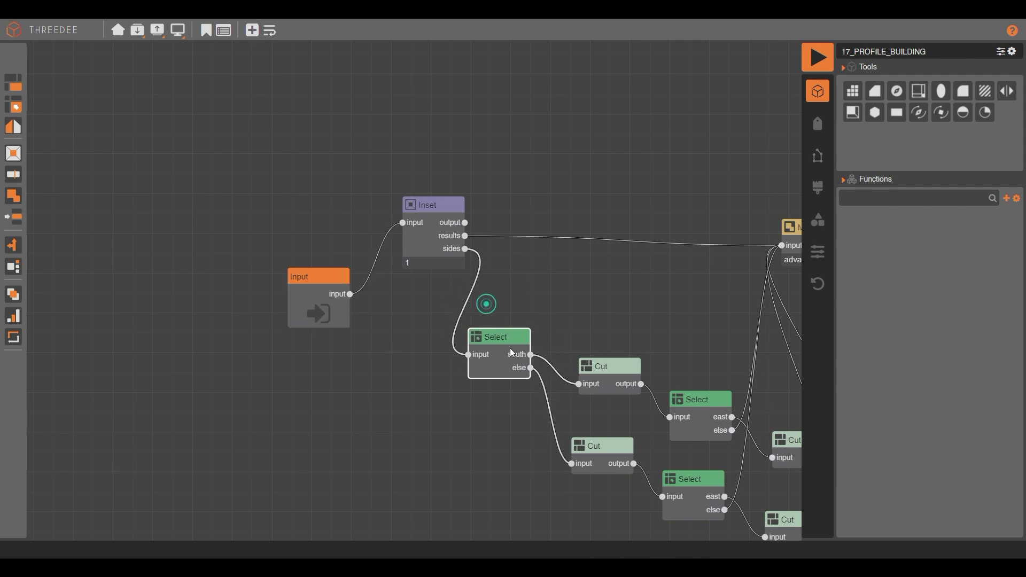
scroll(467, 263, up, 2)
drag(457, 246, 540, 290)
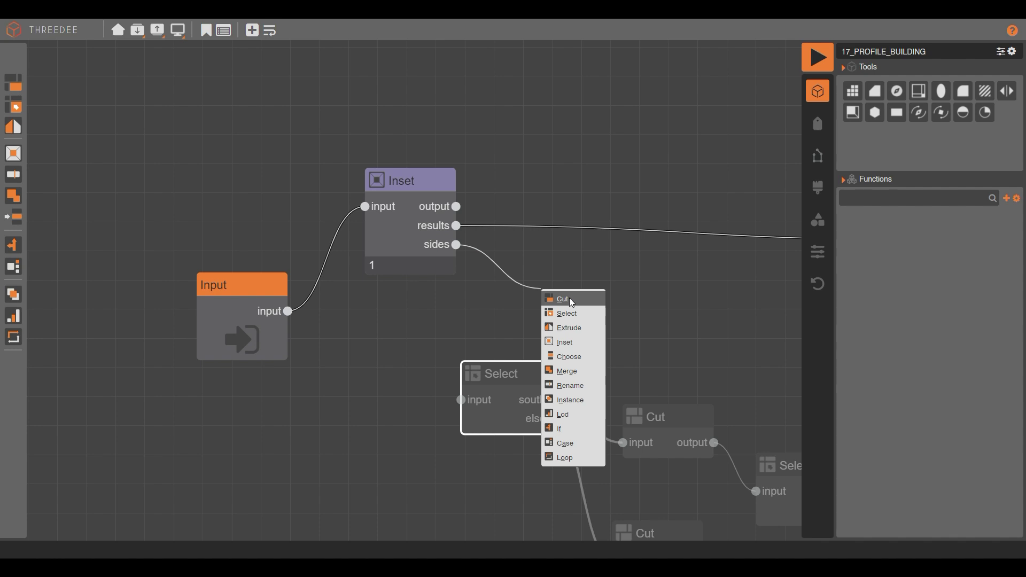
click(563, 299)
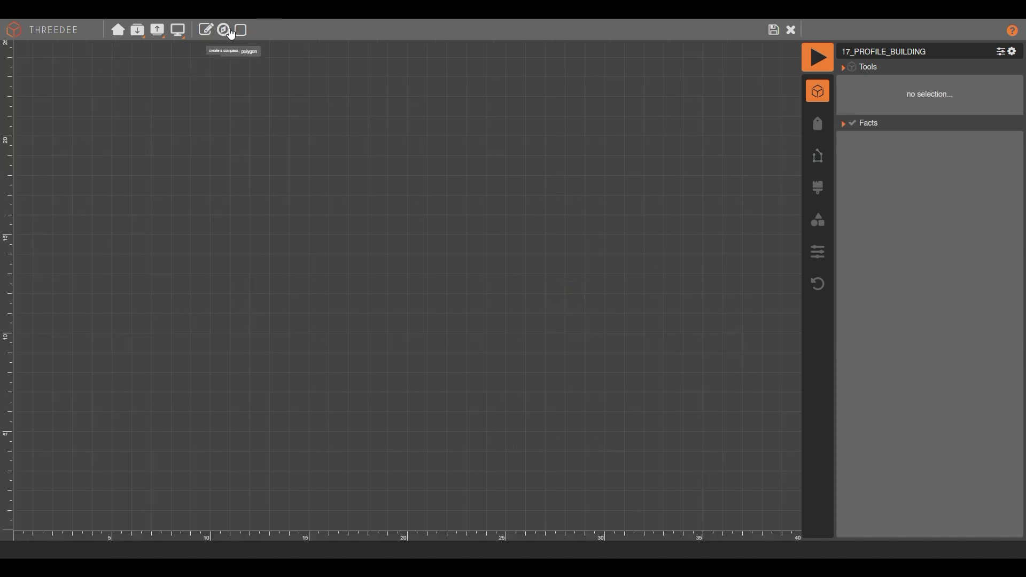
Step: Create a compass polygon in the new Cut and draw a horizontal cut line from its west edge to its east edge
click(222, 30)
click(505, 340)
click(131, 273)
click(669, 272)
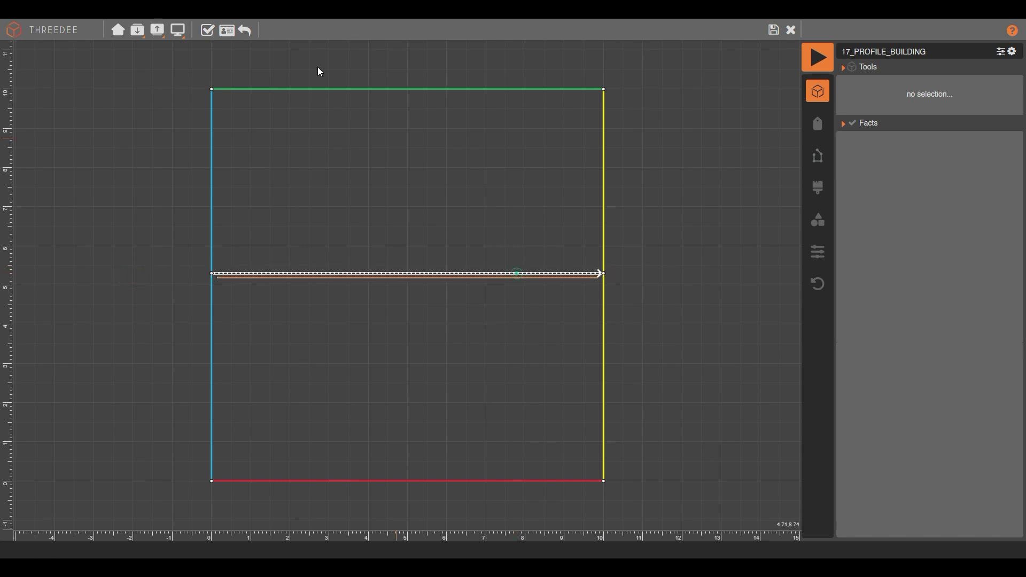
Step: Set the cut line to repeat by length with a distance of 30 and the cut direction perpendicular to cut
click(274, 30)
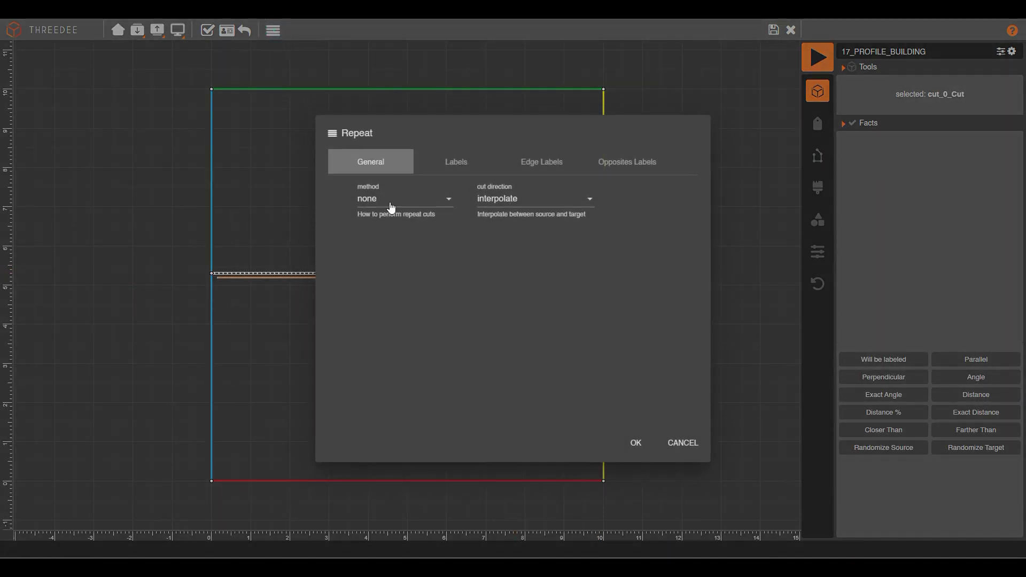
click(390, 206)
click(395, 219)
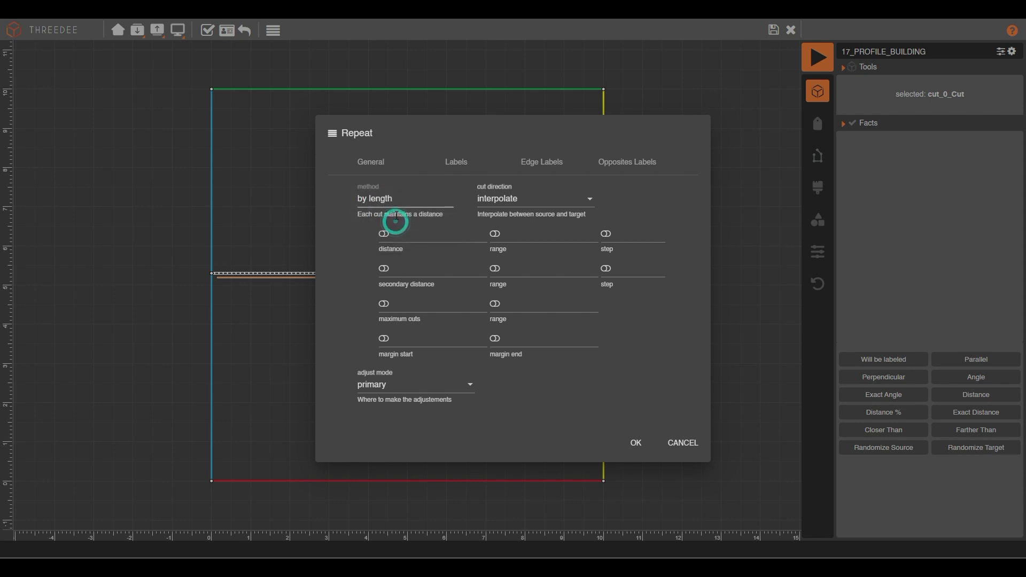
click(419, 234)
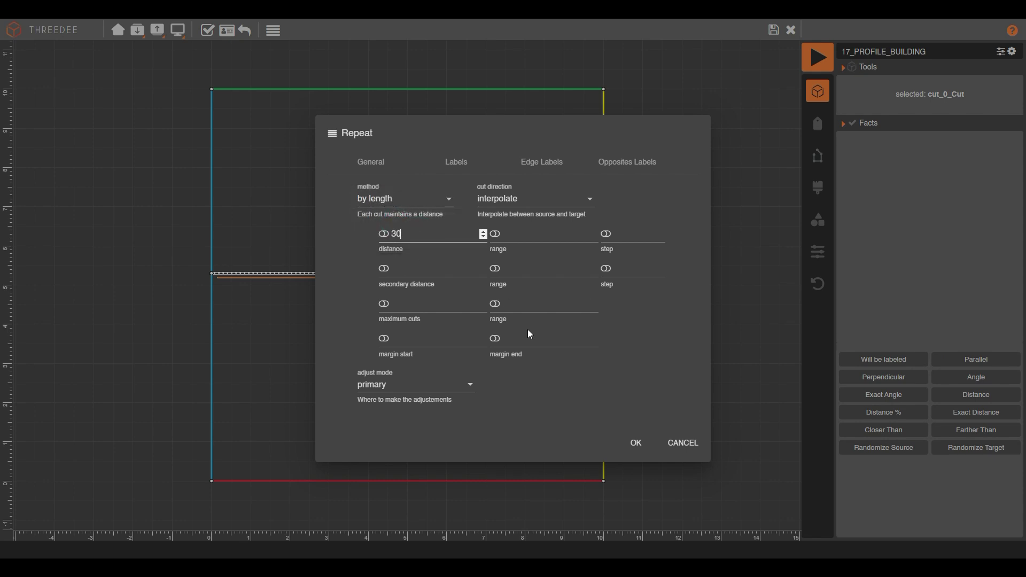
text(30)
click(540, 201)
click(540, 265)
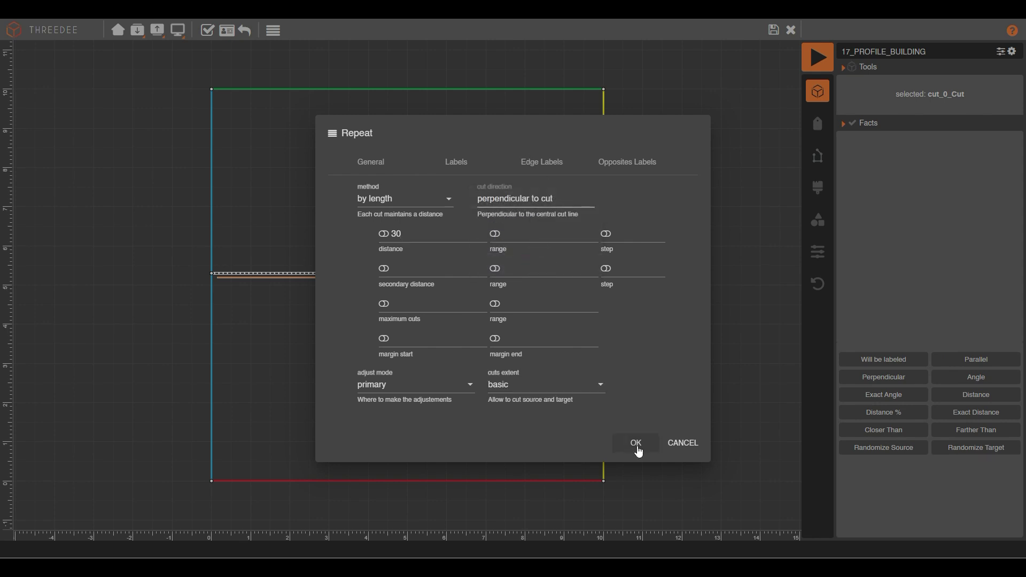
Step: Label the repeat's primary side edges top east, bottom west, left north and right south, and save the cut
click(542, 163)
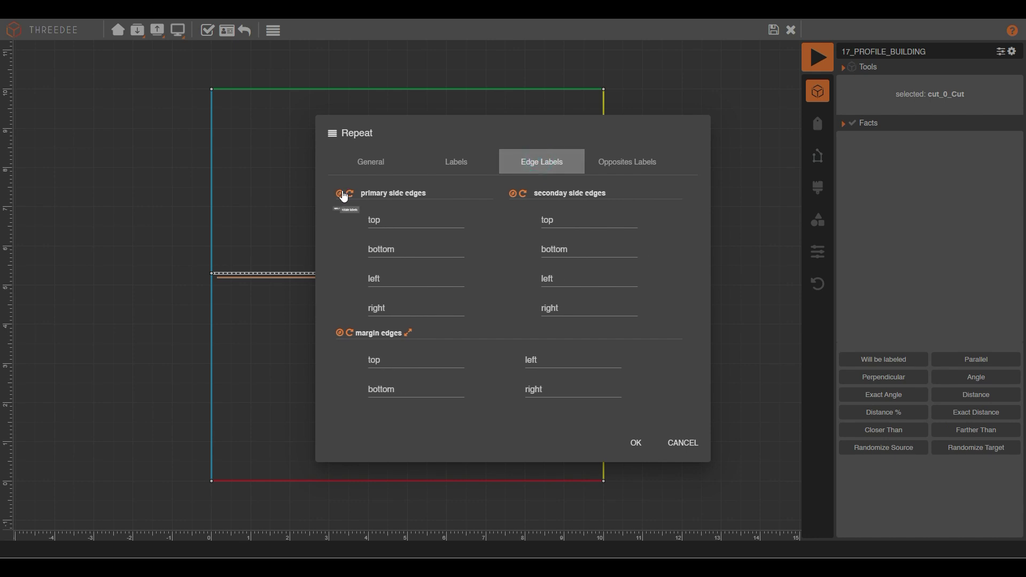
click(340, 194)
click(350, 194)
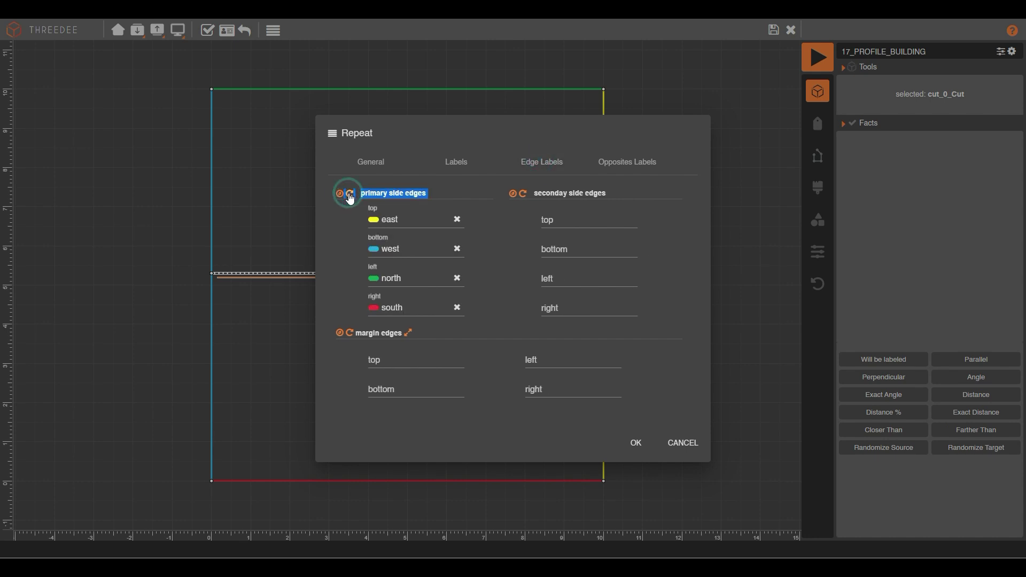
click(350, 194)
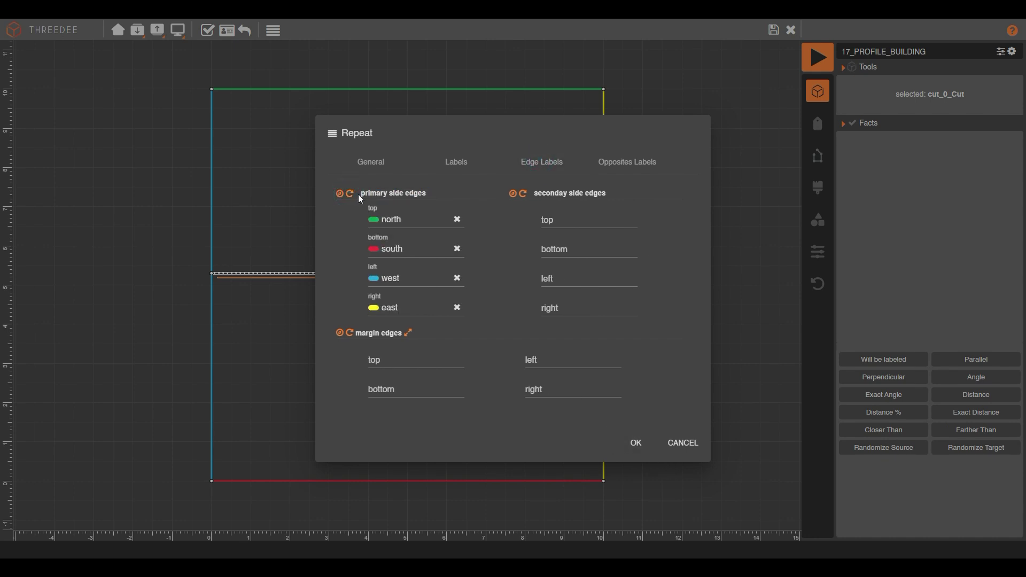
click(348, 194)
click(349, 195)
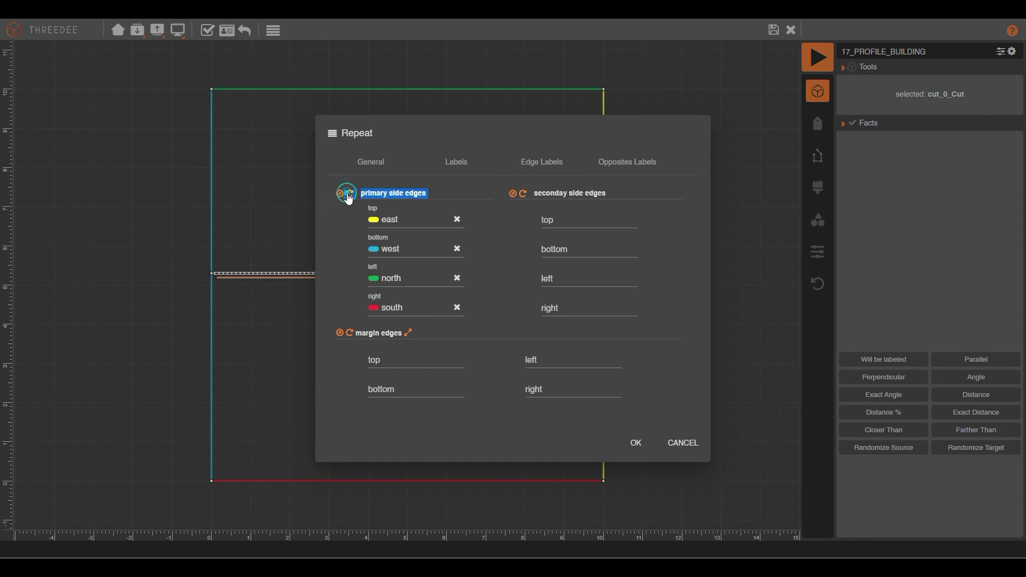
click(635, 443)
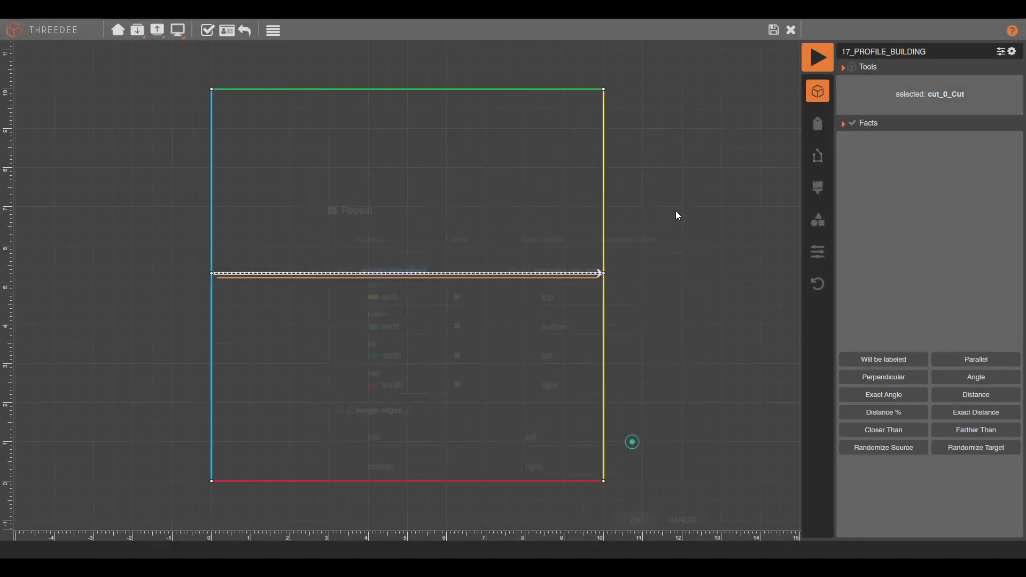
click(773, 30)
Step: Connect the new Cut's output to the south Select input, and generate the building to inspect its long facades and ends
drag(633, 289, 460, 400)
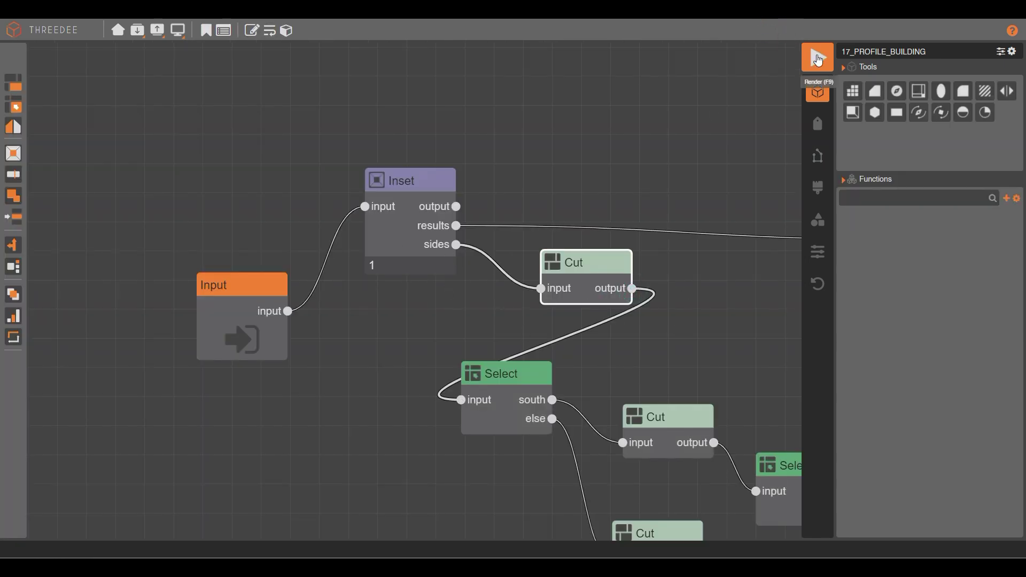
click(818, 57)
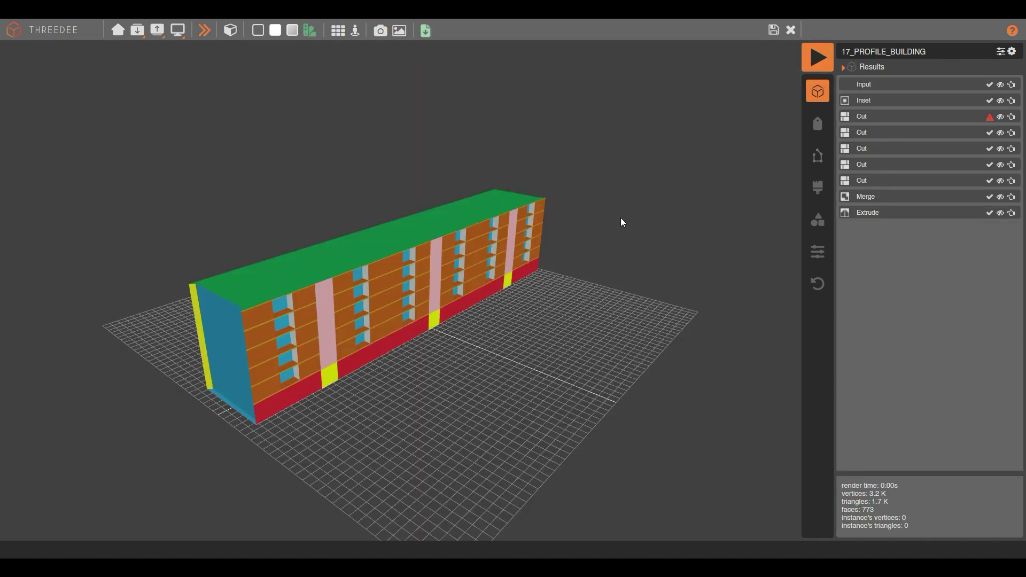
middle_drag(463, 281, 395, 282)
scroll(333, 254, down, 3)
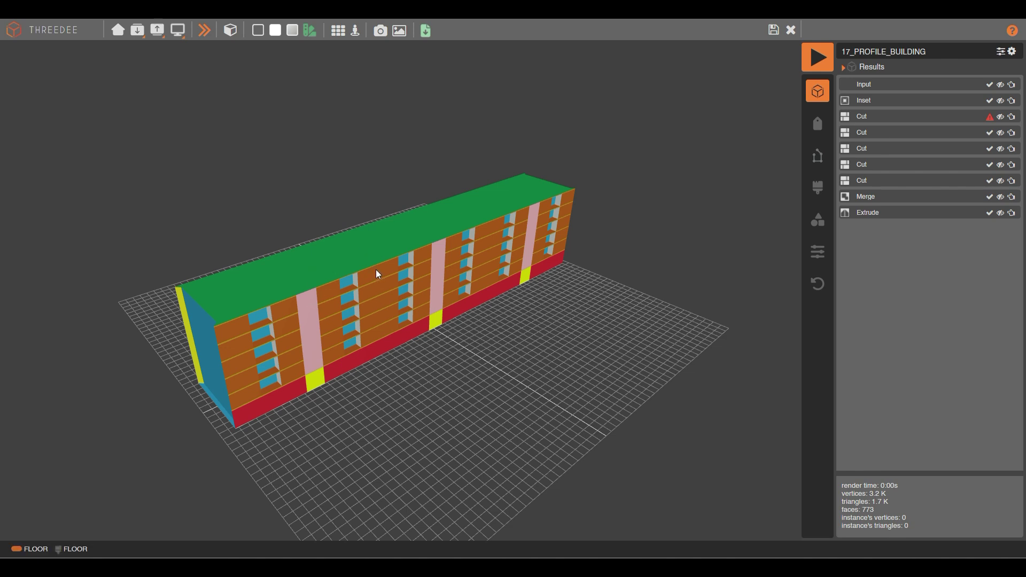
middle_drag(274, 276, 501, 293)
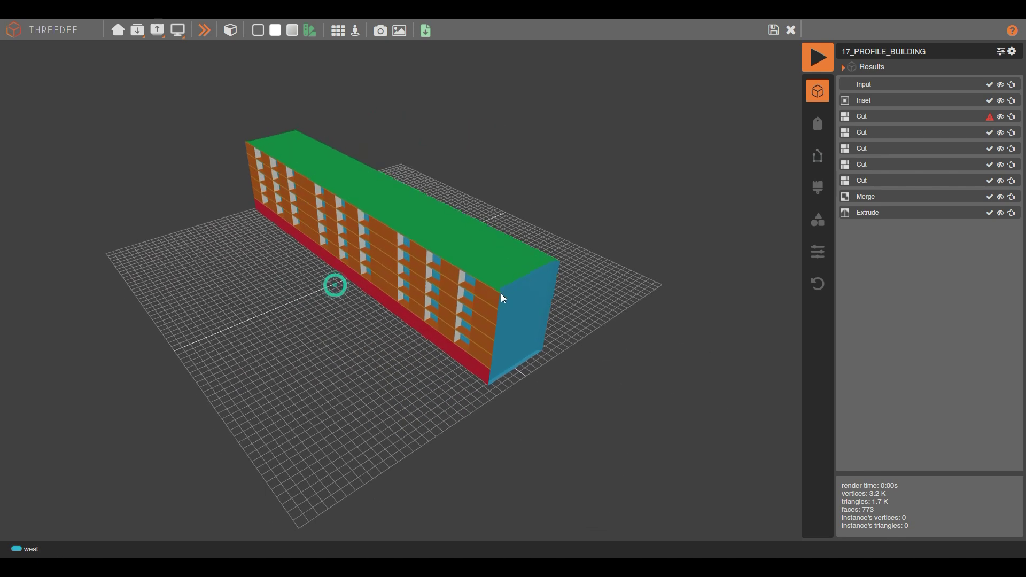
middle_drag(499, 248, 298, 242)
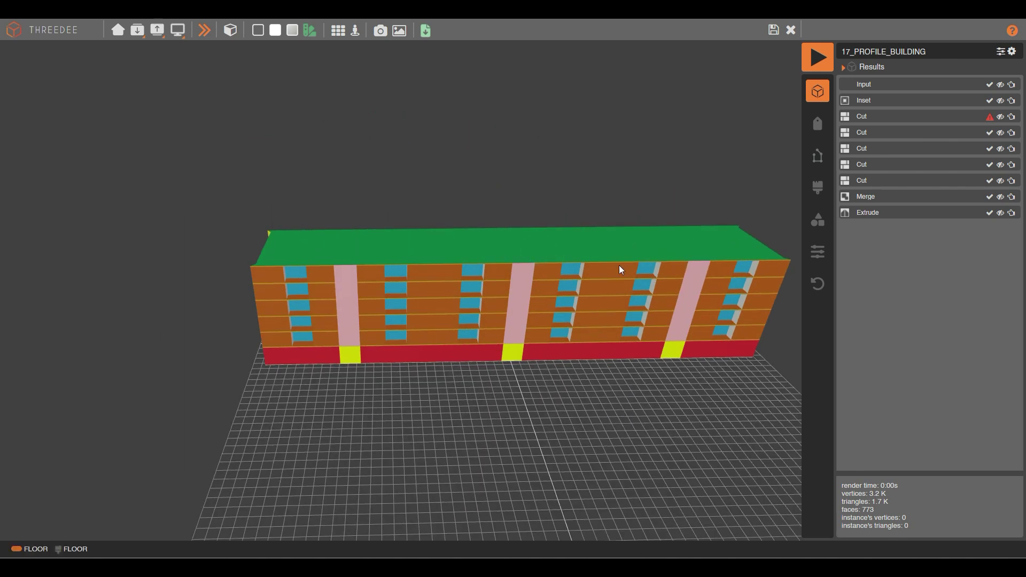
middle_drag(411, 262, 419, 412)
scroll(418, 407, up, 5)
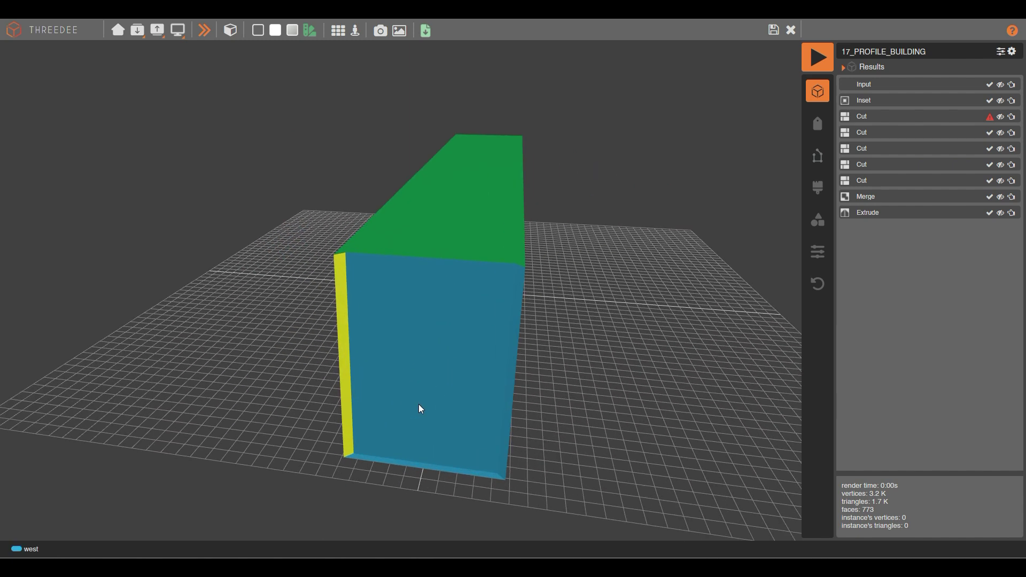
middle_drag(486, 381, 607, 383)
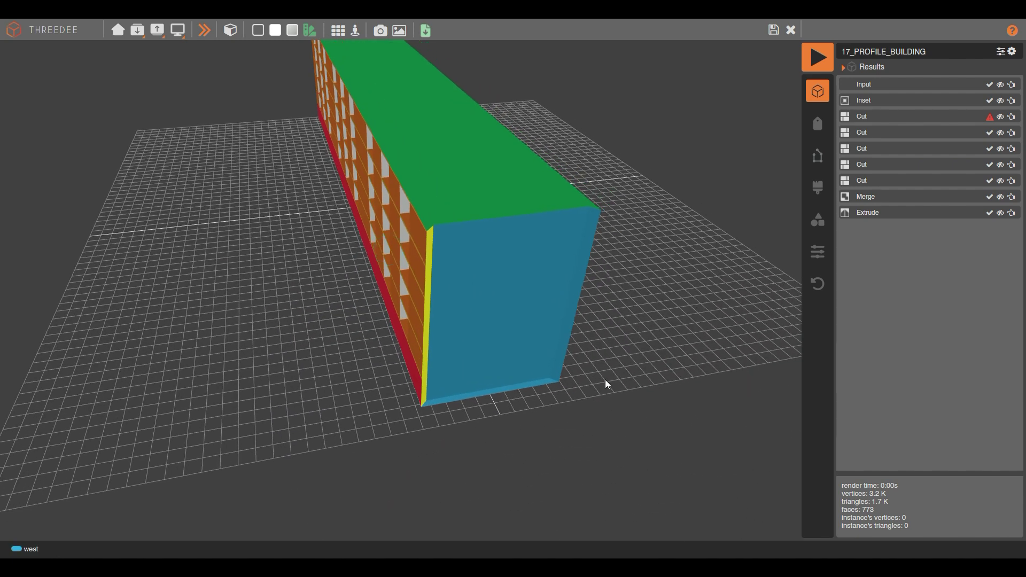
click(773, 31)
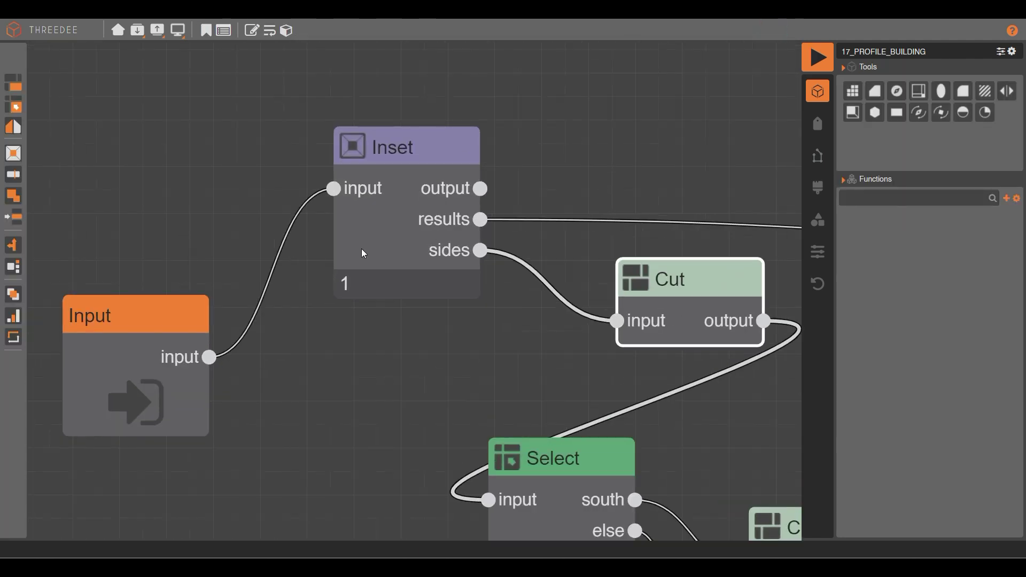
Step: Rearrange the graph so the new Cut node sits between the Inset node and the south Select node
scroll(362, 252, down, 4)
drag(348, 321, 155, 150)
drag(342, 217, 190, 49)
drag(500, 256, 345, 237)
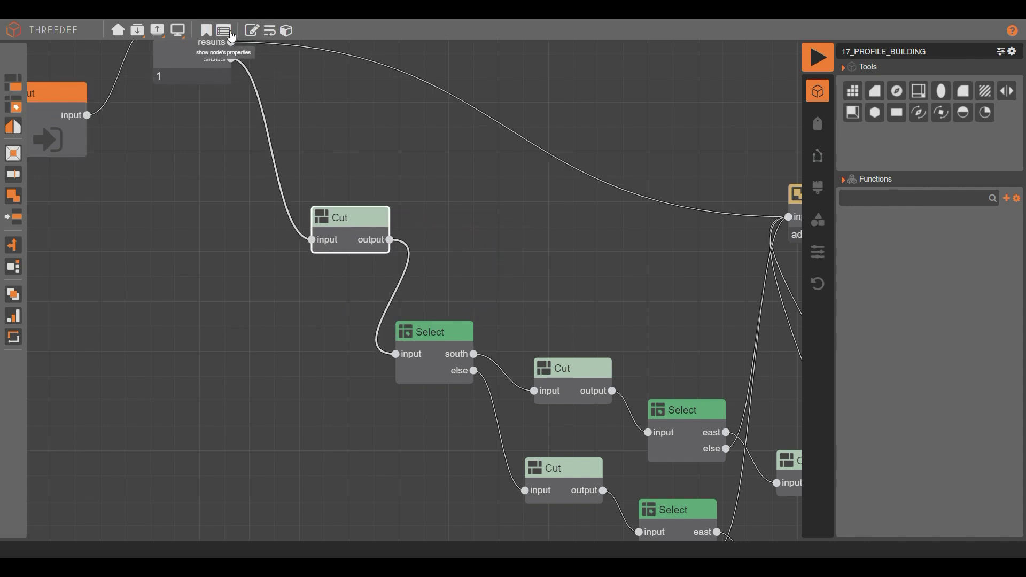
Step: Return to the generated building and pick the strip at the base of its west end to trace its Cut
click(177, 31)
click(211, 56)
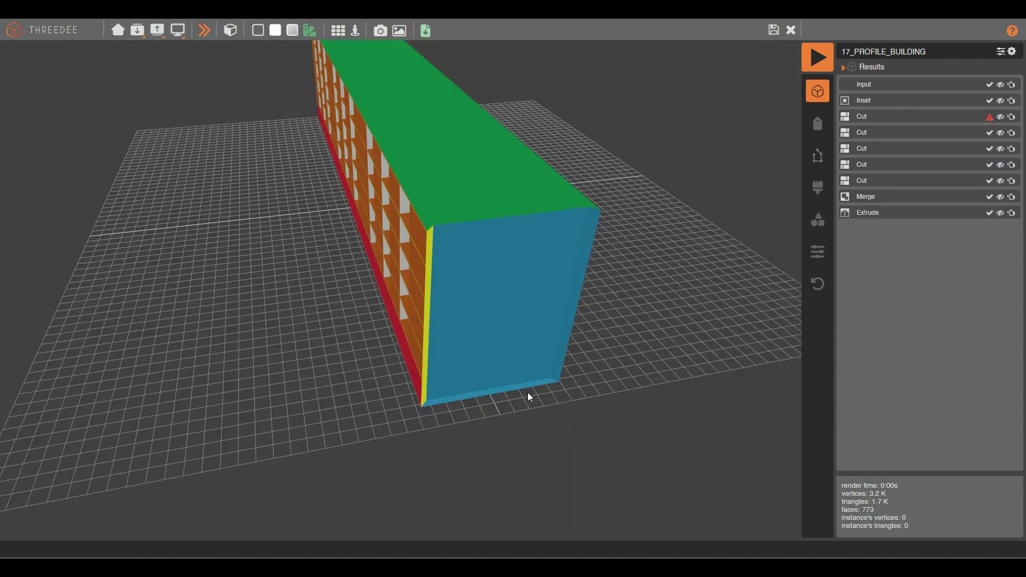
click(487, 391)
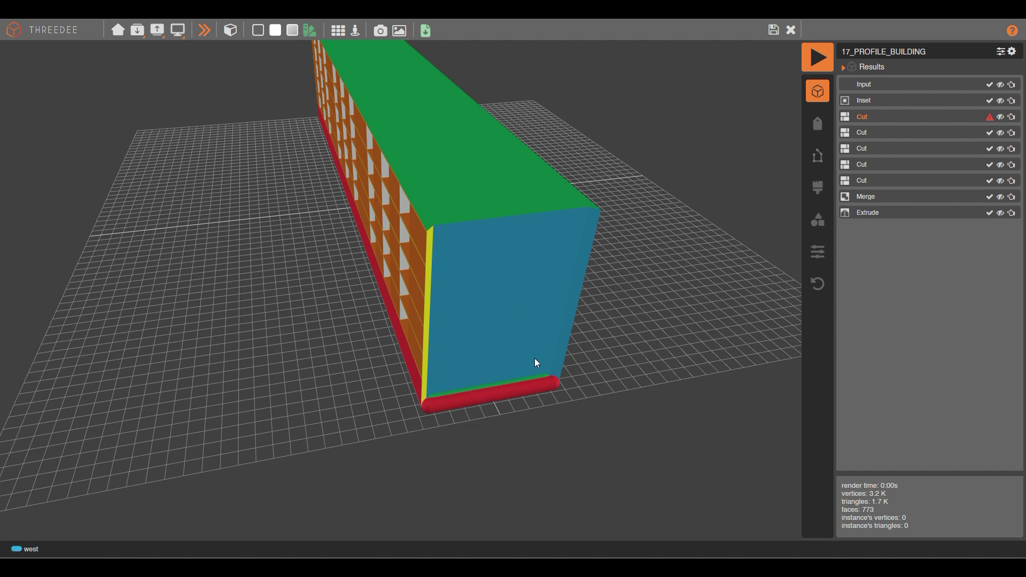
Step: Enable an else output on the Cut after the Inset and connect it to the south Select's input
drag(535, 357, 636, 187)
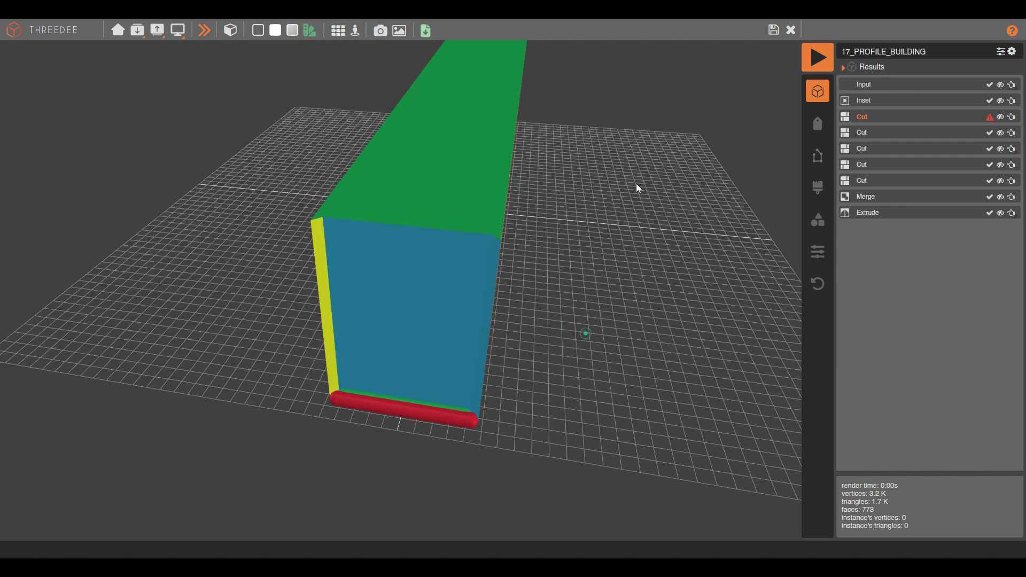
click(774, 31)
drag(353, 230, 295, 180)
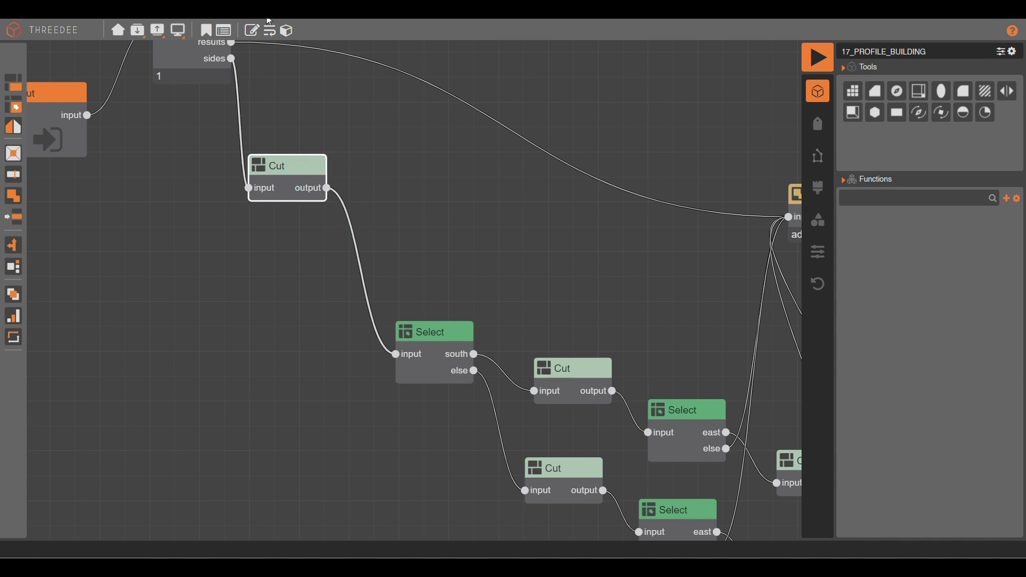
click(271, 34)
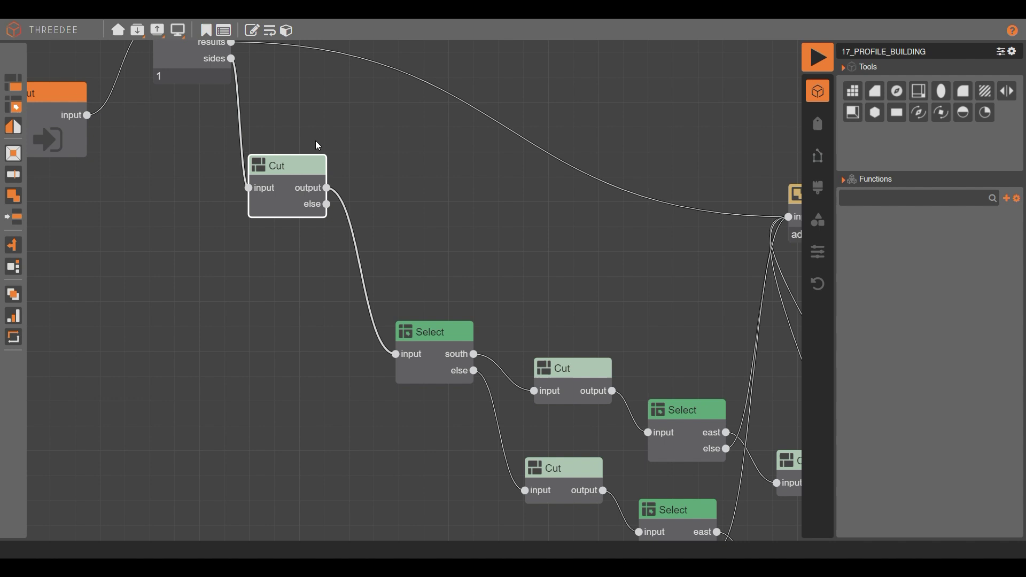
drag(328, 204, 397, 355)
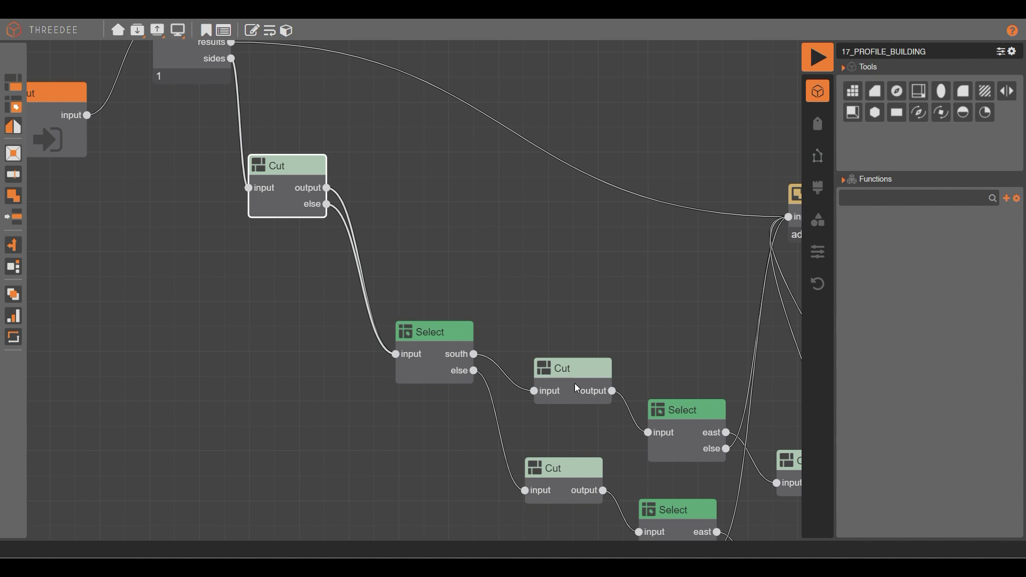
Step: Generate the building and inspect its long facades and ends
scroll(159, 253, down, 5)
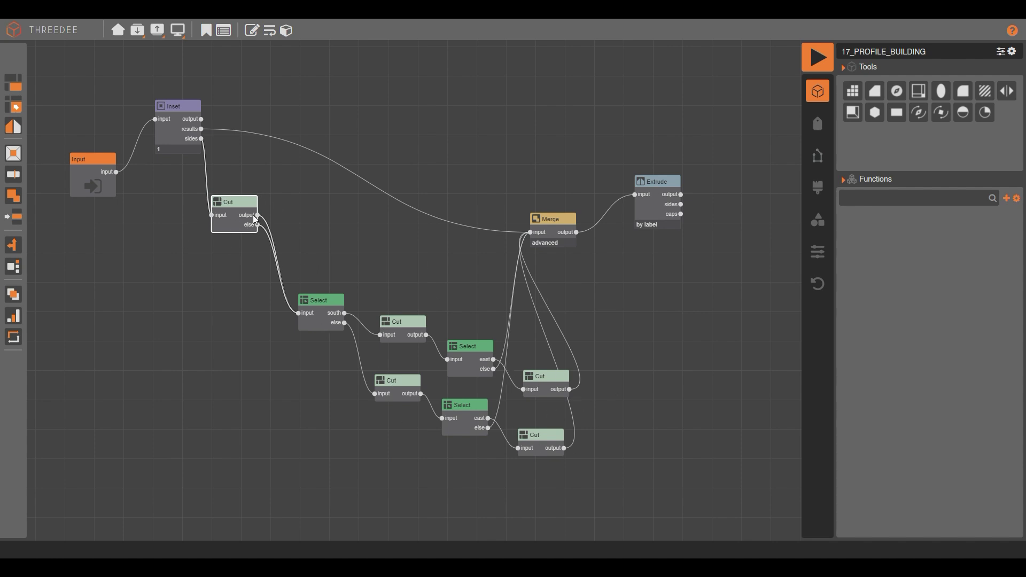
click(818, 59)
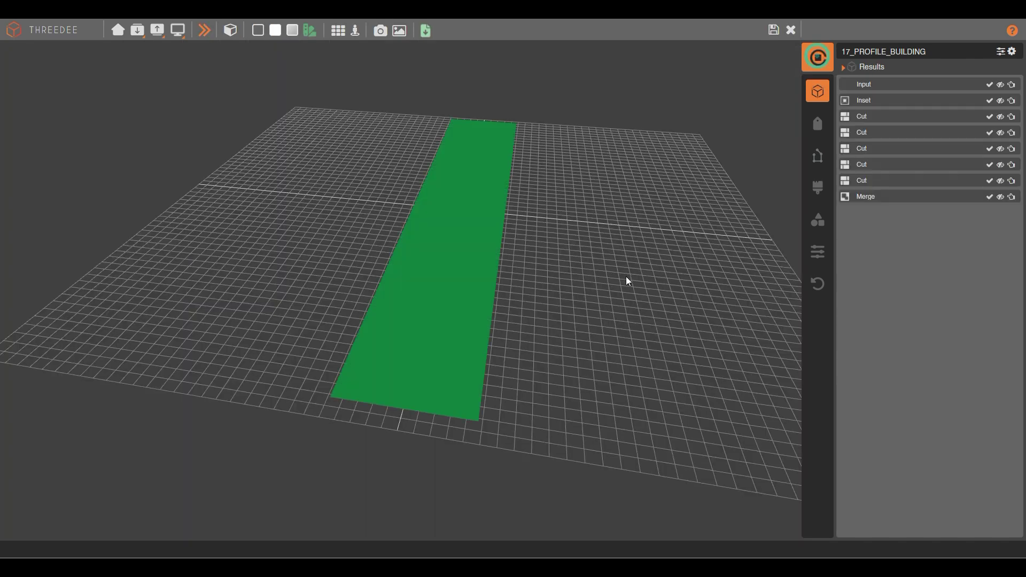
drag(527, 407, 475, 370)
drag(656, 278, 605, 359)
drag(614, 319, 529, 320)
scroll(197, 321, up, 4)
scroll(299, 332, down, 4)
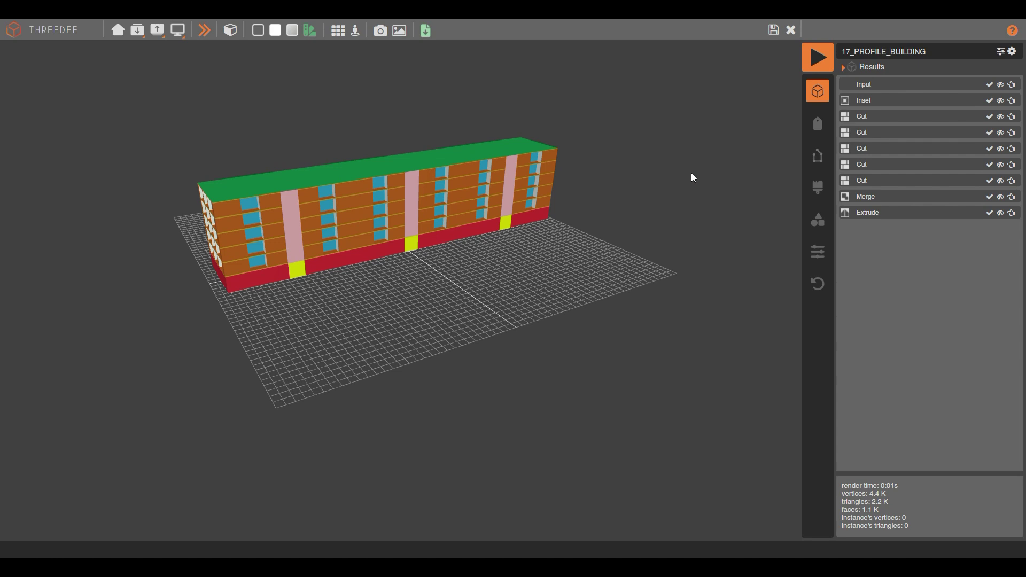
drag(319, 214, 489, 234)
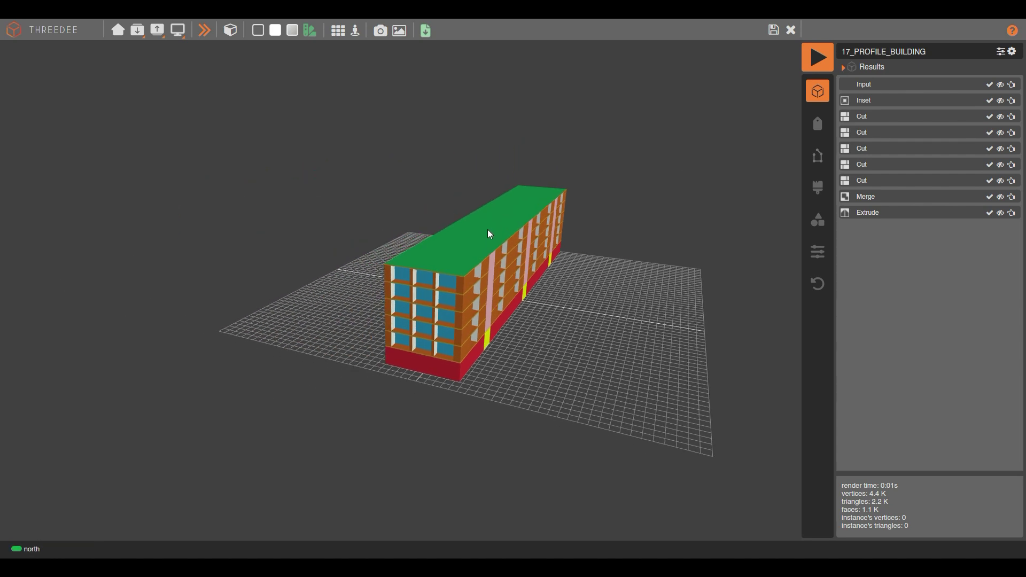
Step: Examine the west end up close and pick a narrow wall strip between its windows to trace its source
scroll(433, 297, up, 4)
drag(590, 307, 305, 199)
scroll(515, 281, up, 3)
scroll(515, 230, down, 3)
scroll(454, 224, up, 3)
scroll(431, 224, up, 4)
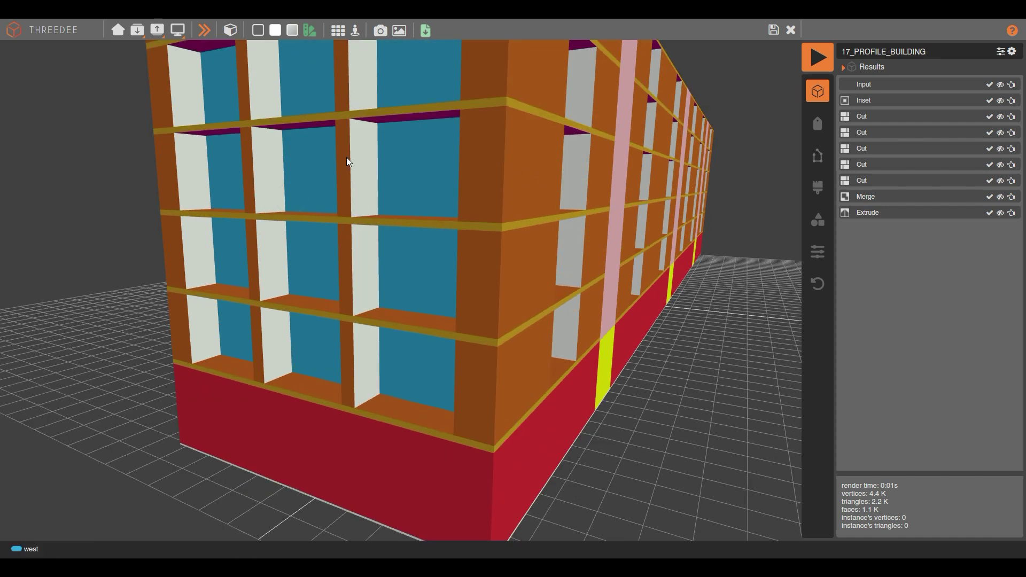
click(342, 137)
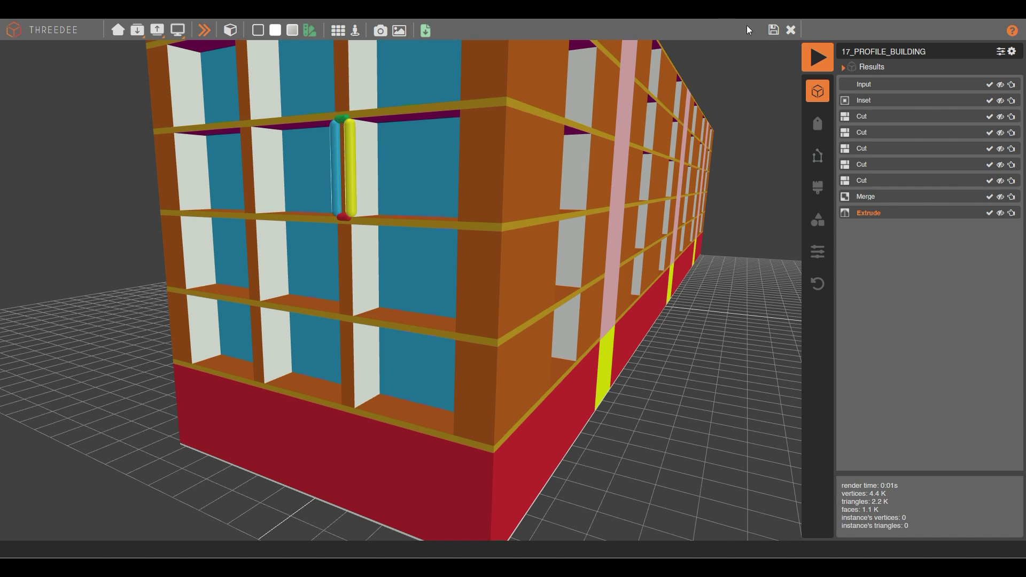
click(773, 30)
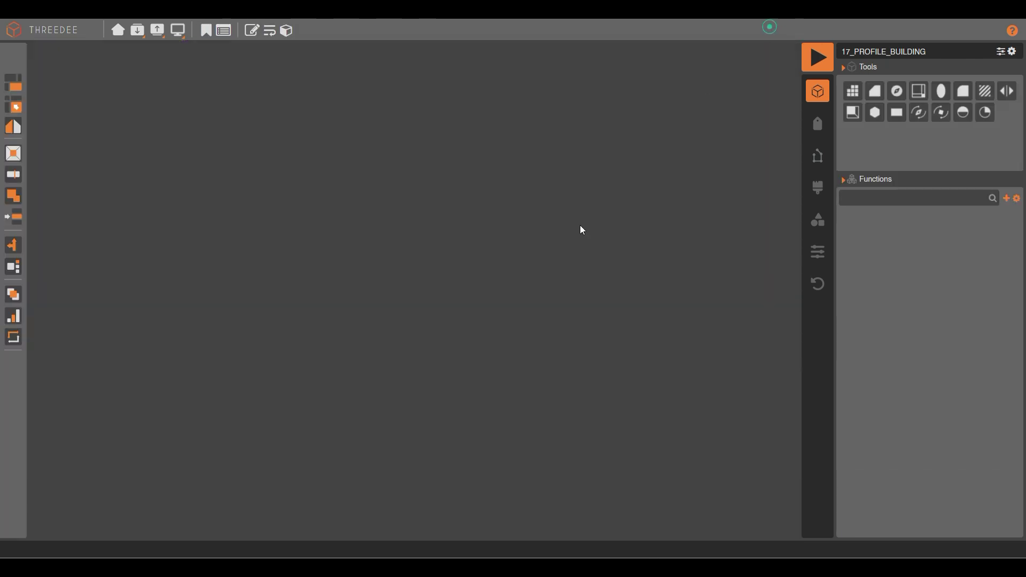
Step: Set the repeat's secondary distance to 3 in the Cut on the south Select's south output, and save it
scroll(557, 452, up, 5)
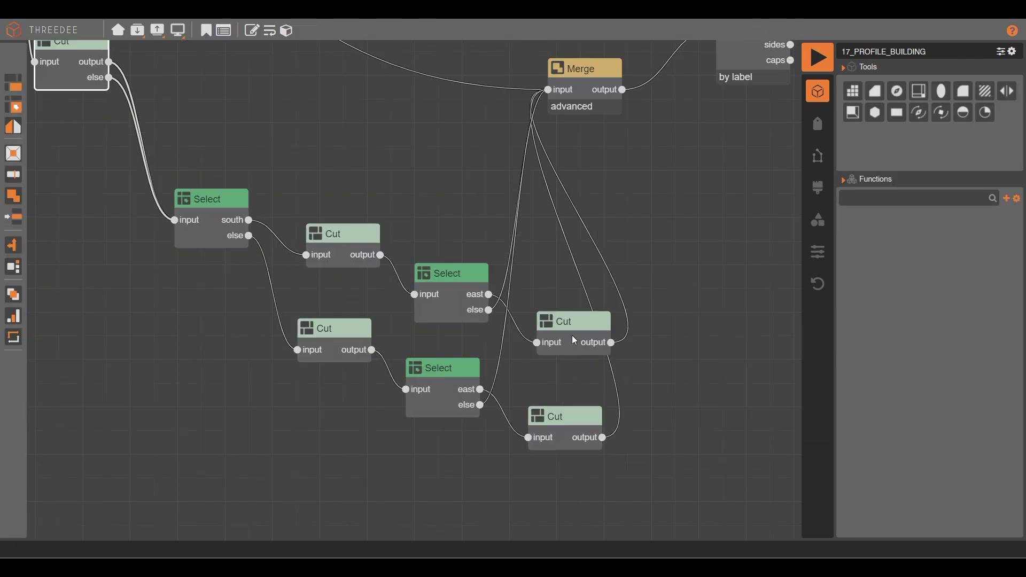
double_click(344, 244)
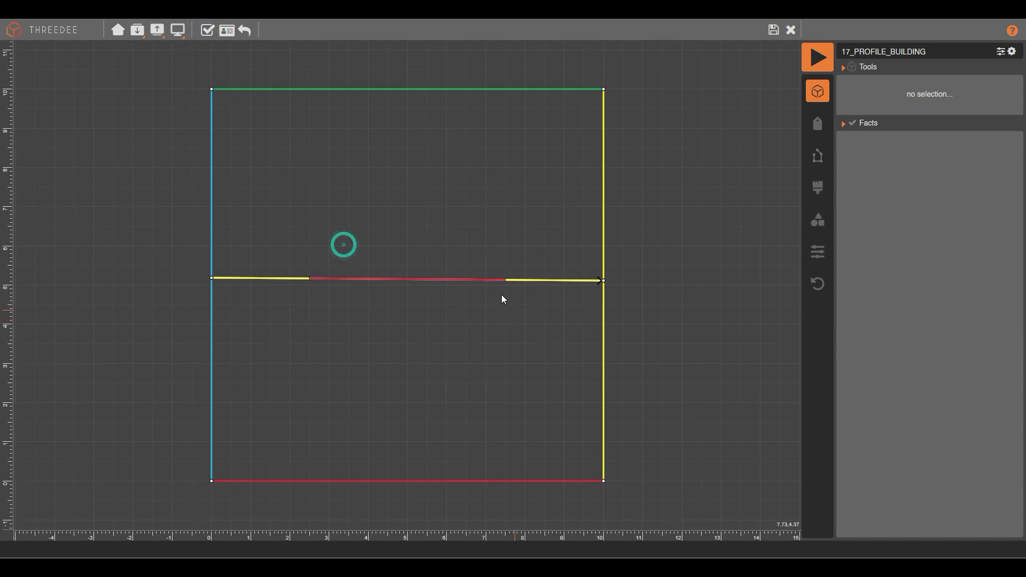
click(425, 279)
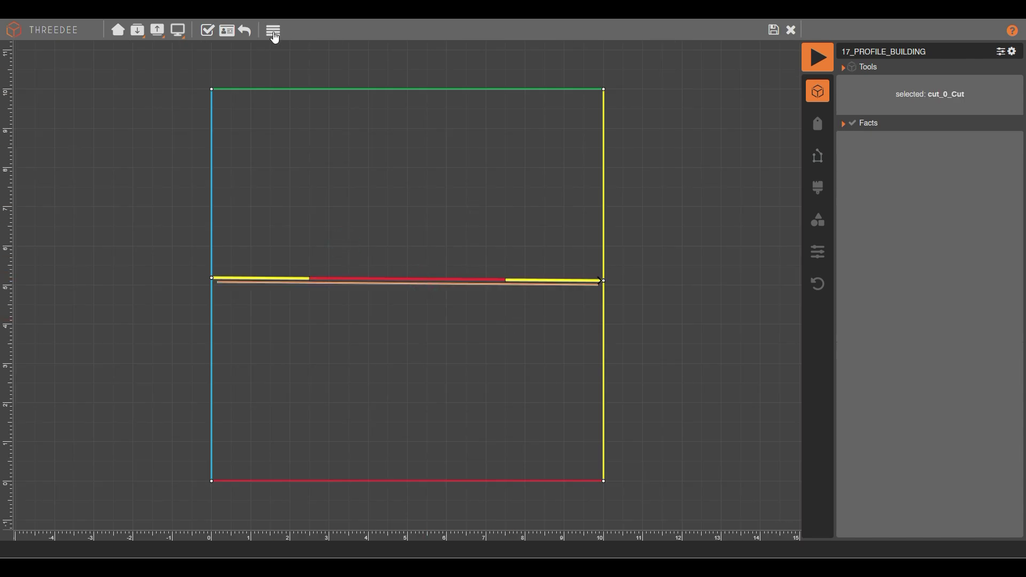
click(273, 31)
click(455, 165)
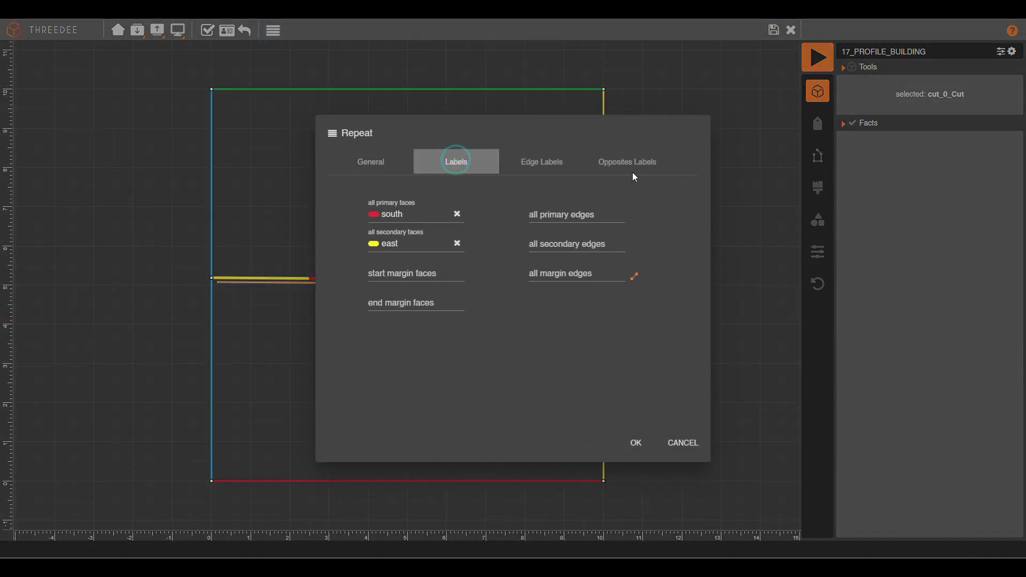
click(374, 165)
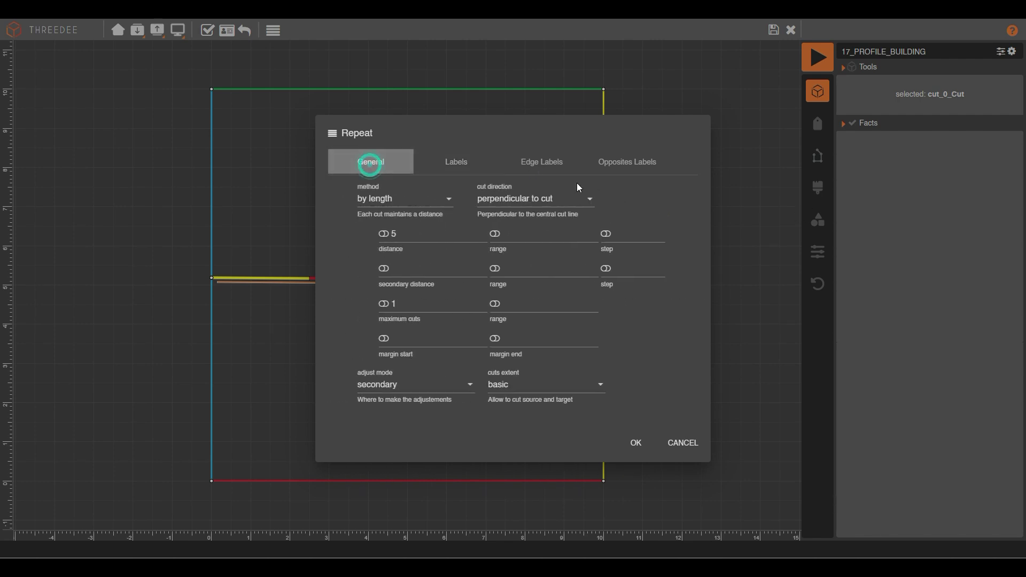
click(414, 267)
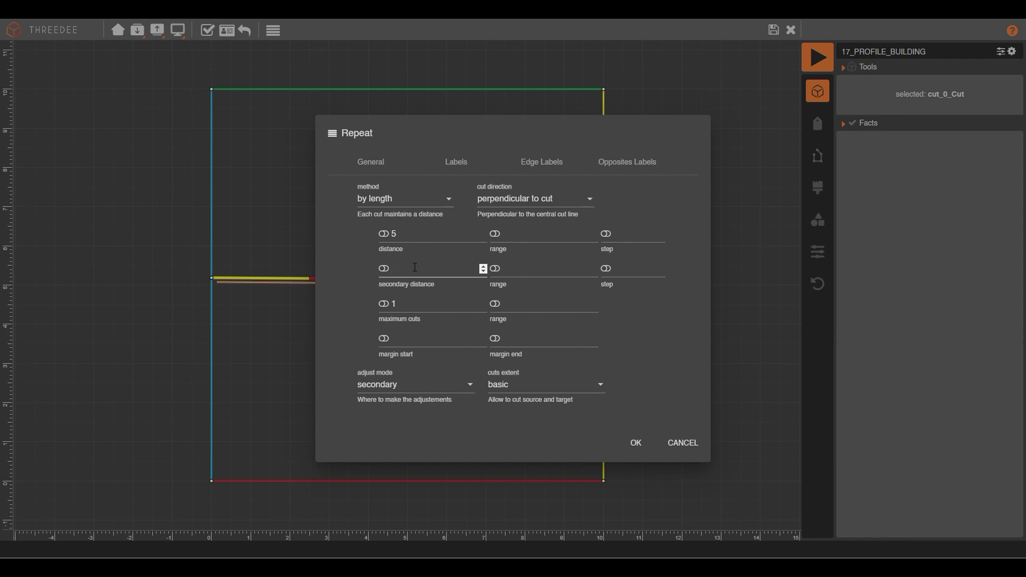
text(3)
click(636, 444)
click(773, 30)
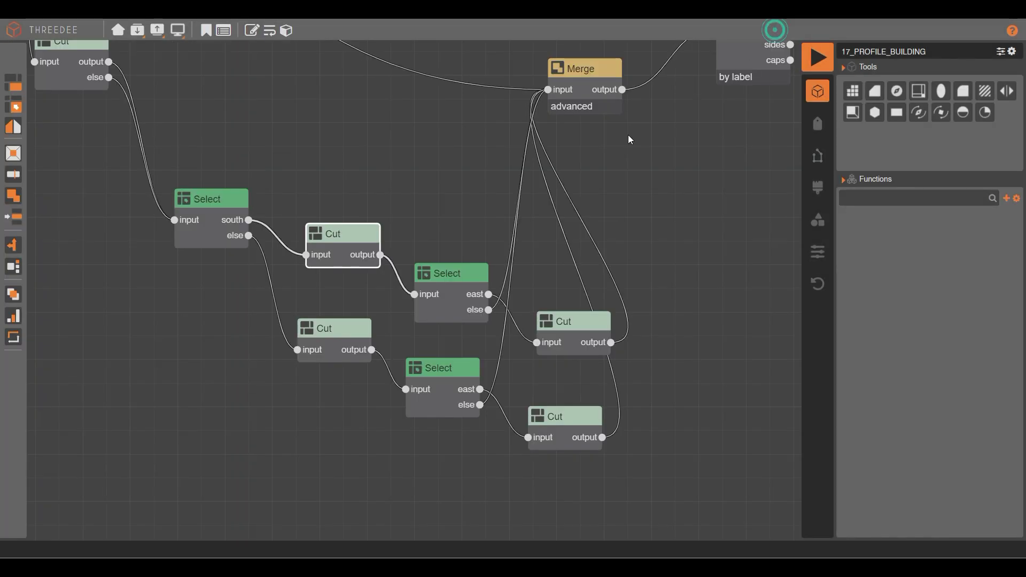
Step: Set the repeat's secondary distance to 3 in the Cut on the south Select's else output, and save it
click(344, 336)
double_click(344, 335)
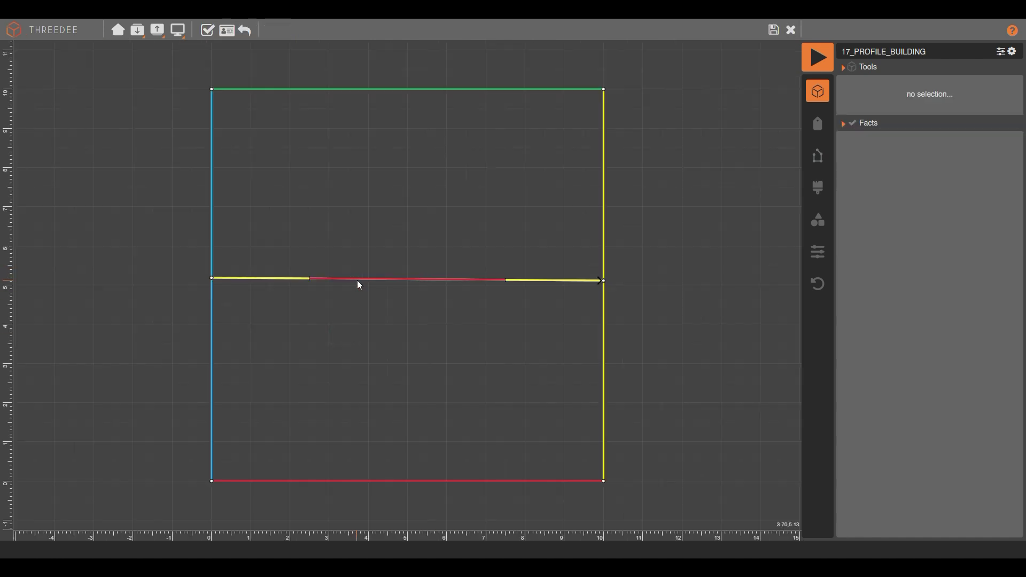
click(357, 279)
click(272, 30)
click(392, 269)
text(3)
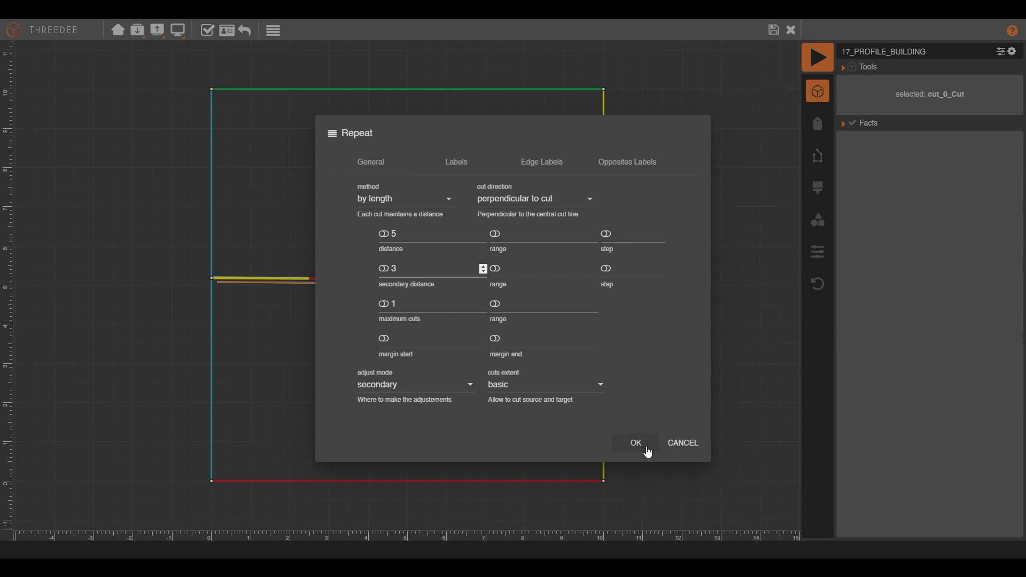
click(647, 448)
click(774, 30)
Step: Set the repeat's secondary distance to 3 in the Cut fed by the upper east Select, and save it
double_click(577, 337)
click(395, 278)
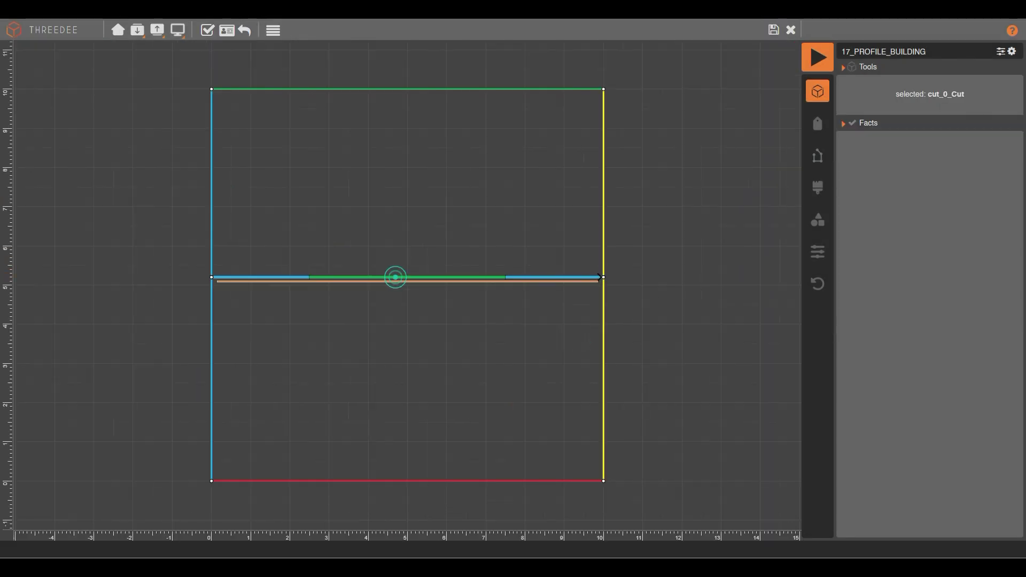
click(273, 30)
click(443, 271)
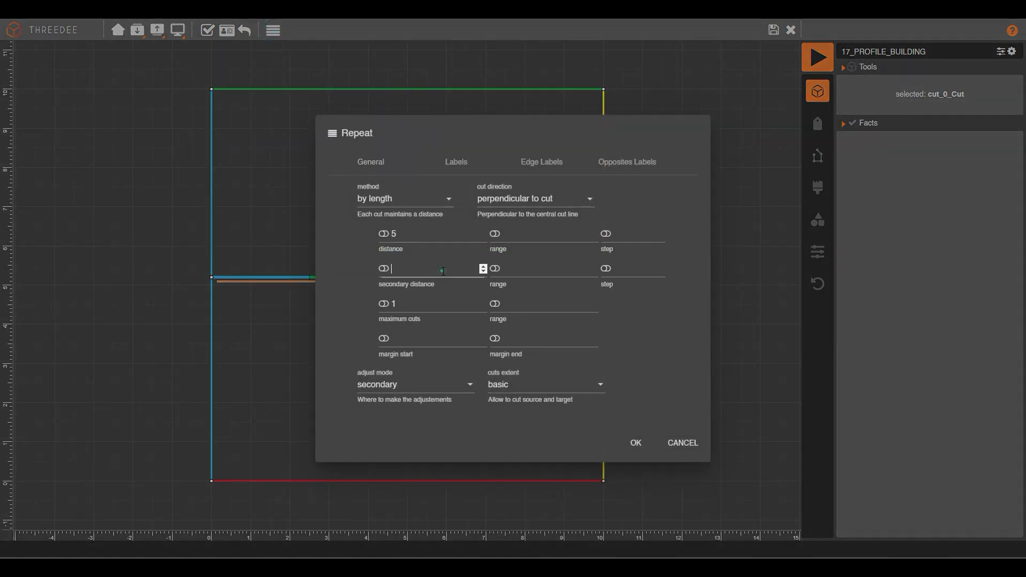
text(3)
click(632, 442)
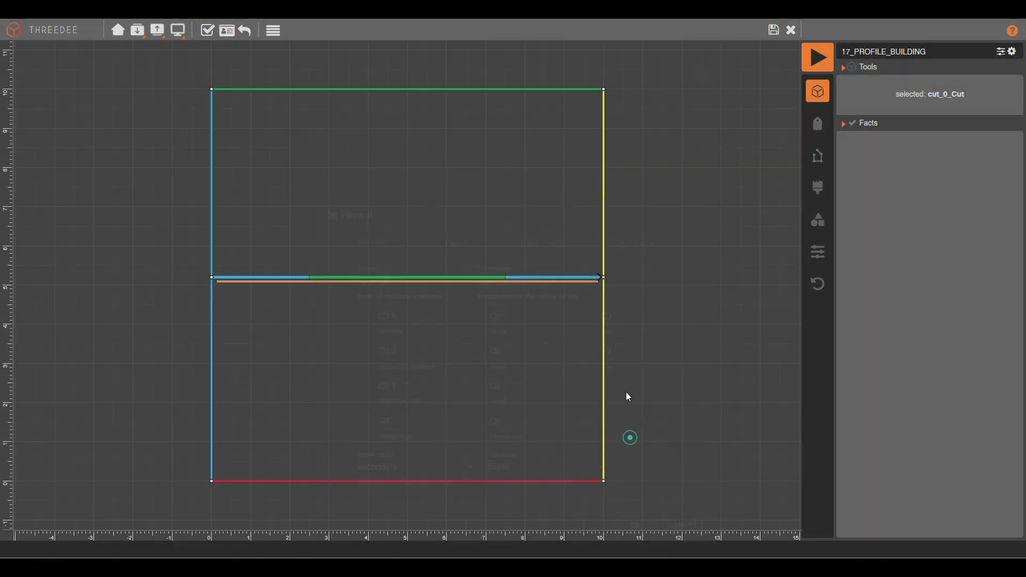
click(772, 30)
Step: Reroute the lower Select's east output to the upper branch's final Cut and delete the redundant lower Cut
click(555, 427)
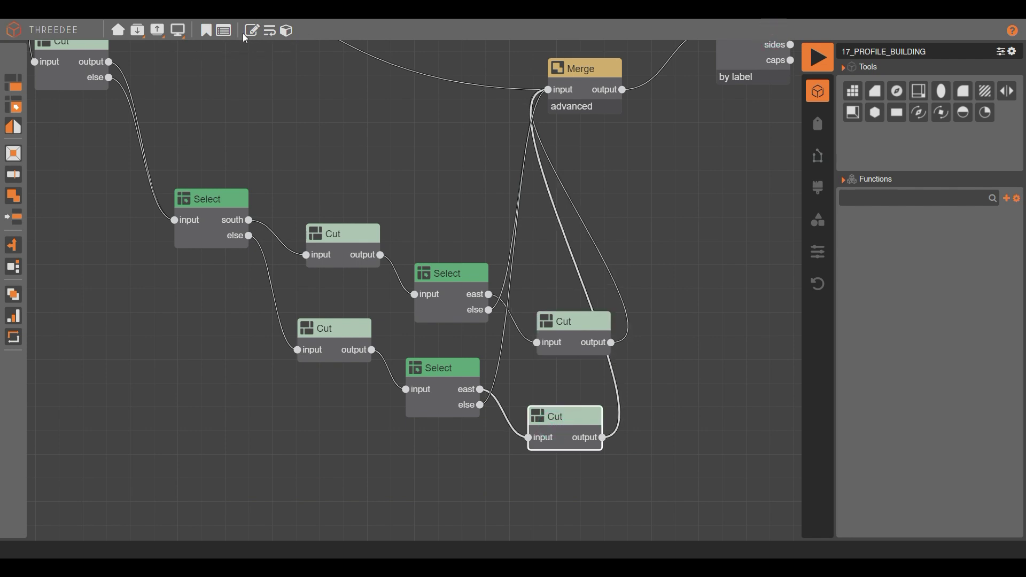
click(527, 438)
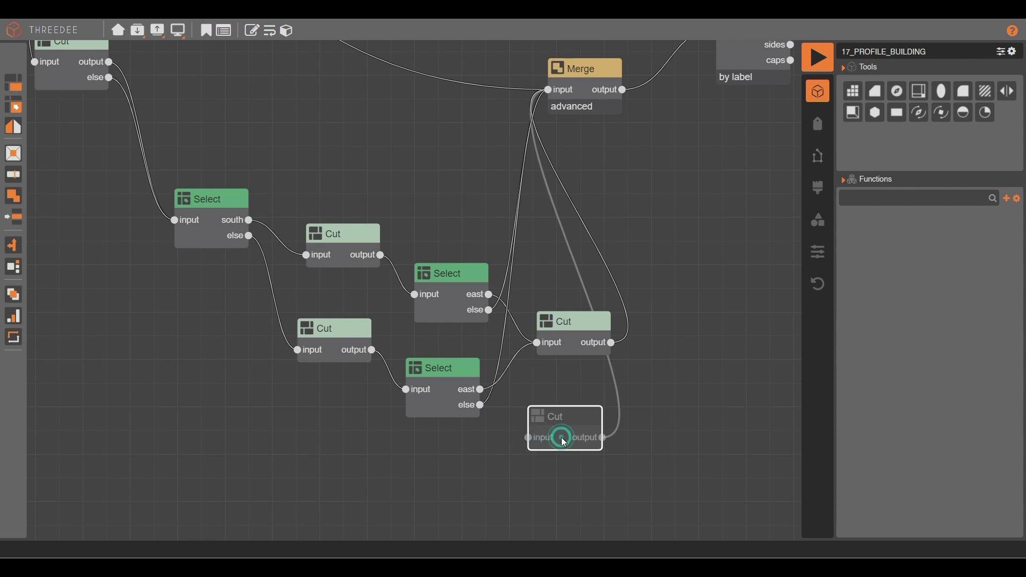
key(Delete)
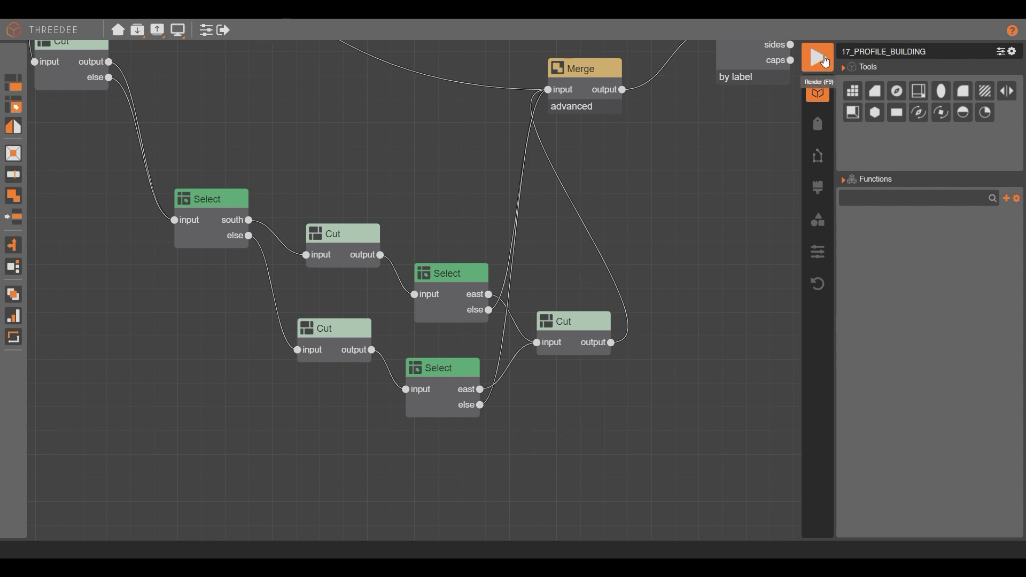
Step: Generate the building with the shared Cut and inspect its west end and long facade
click(826, 62)
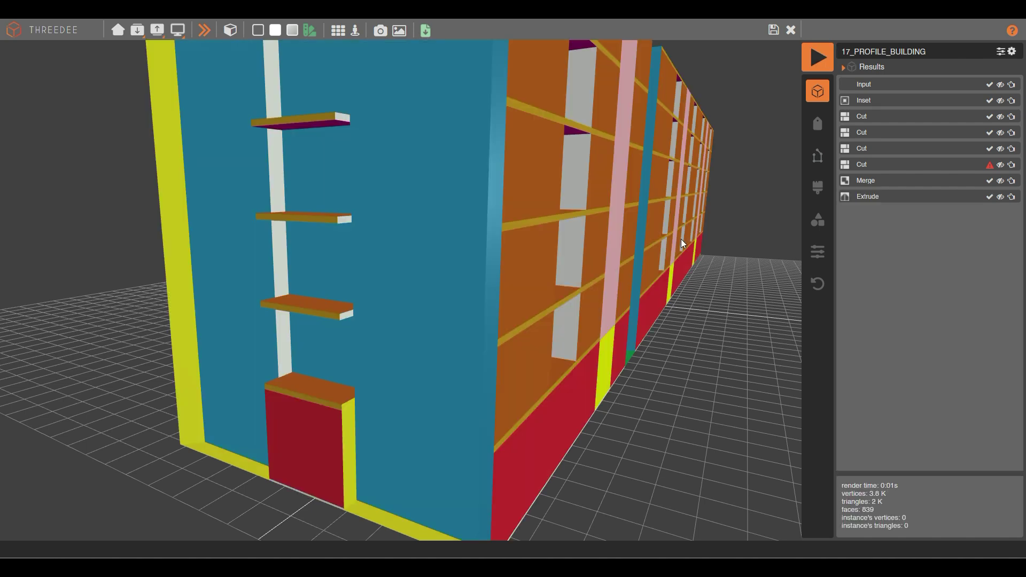
scroll(649, 262, down, 5)
drag(529, 255, 361, 293)
scroll(586, 235, up, 2)
scroll(585, 235, down, 4)
drag(421, 367, 486, 357)
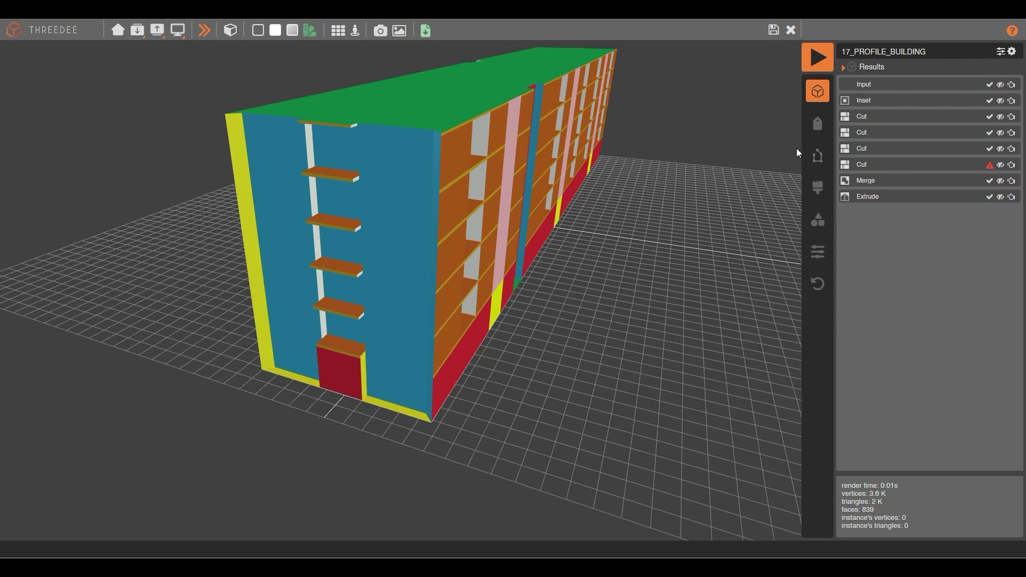
Step: Locate the Cut flagged with an error, enable its else output, and start a new node from that output
click(1011, 165)
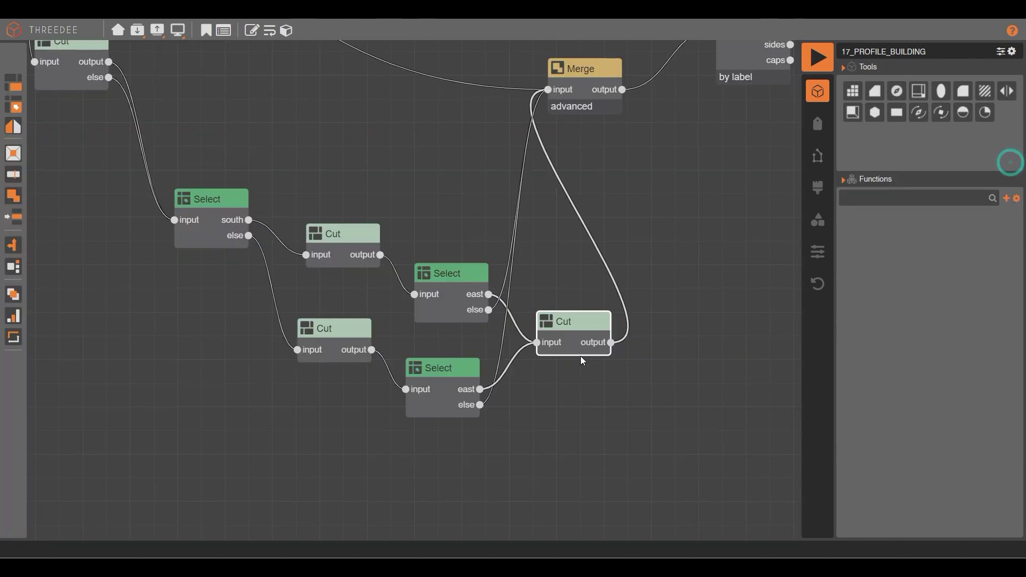
scroll(567, 367, up, 2)
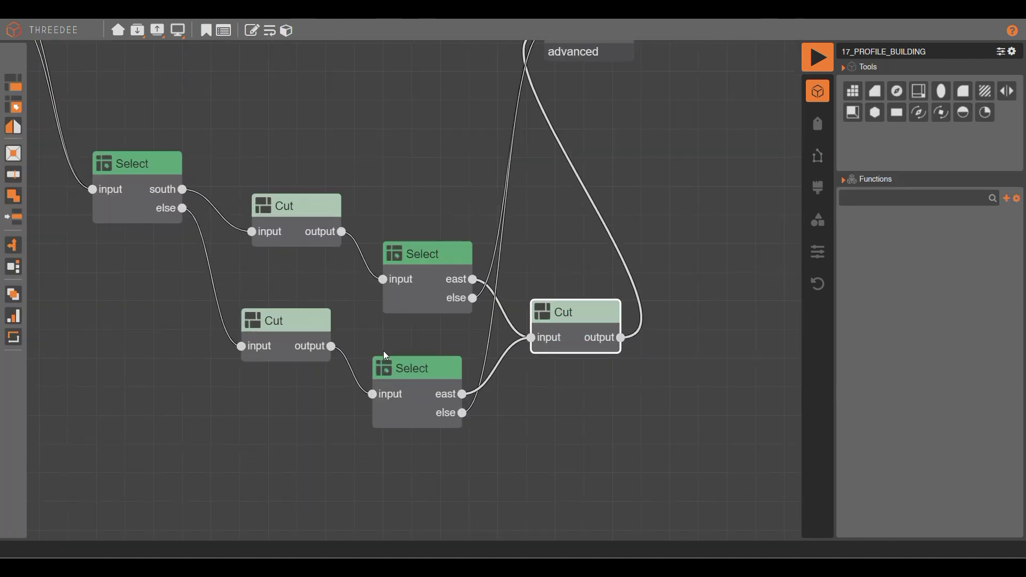
click(269, 31)
drag(689, 259, 535, 259)
scroll(427, 362, up, 2)
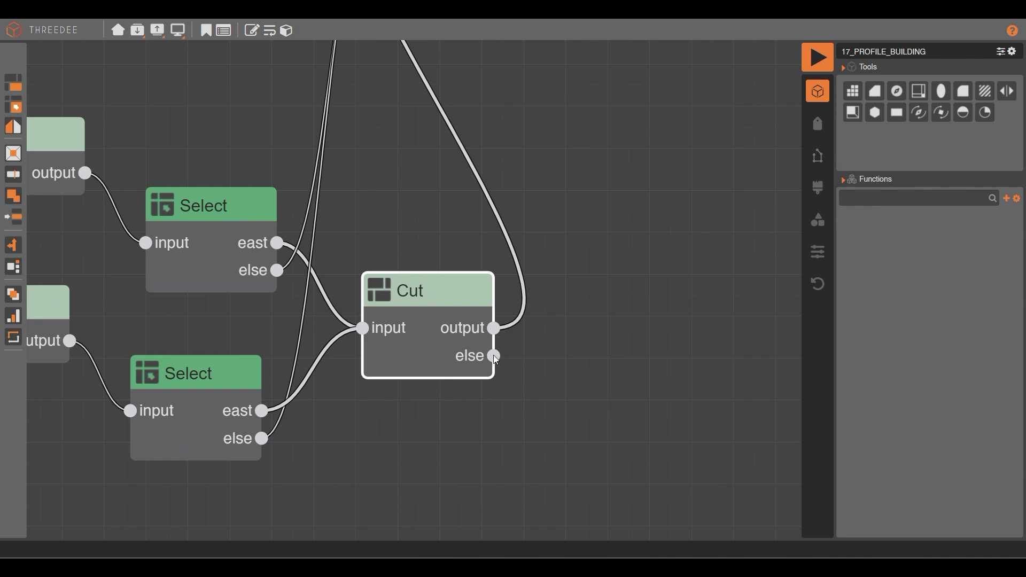
drag(495, 354, 605, 401)
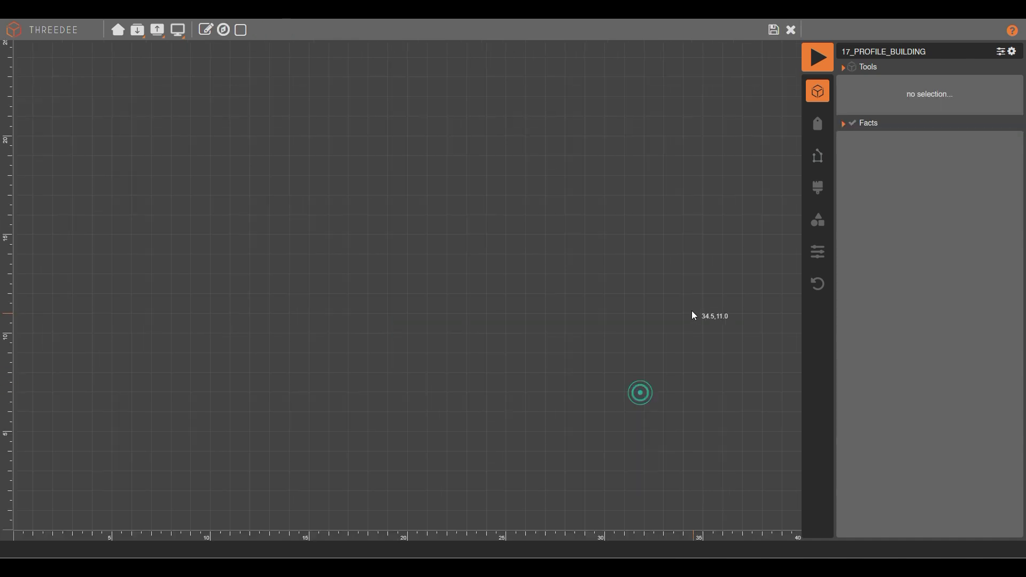
Step: Create a 10 by 10 compass drawing in the new Cut, set its south edge to be labeled F2, and save
click(225, 30)
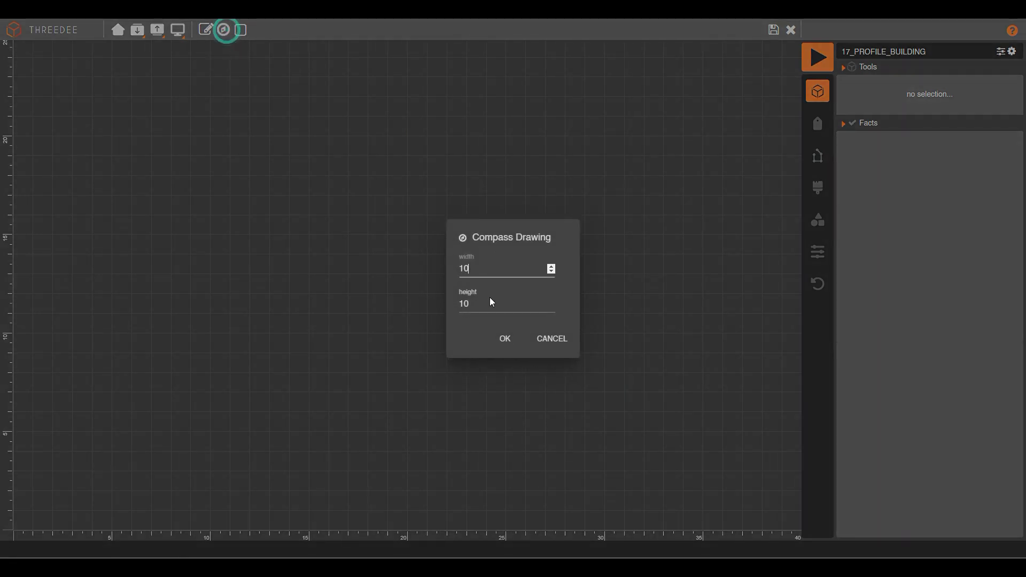
click(505, 338)
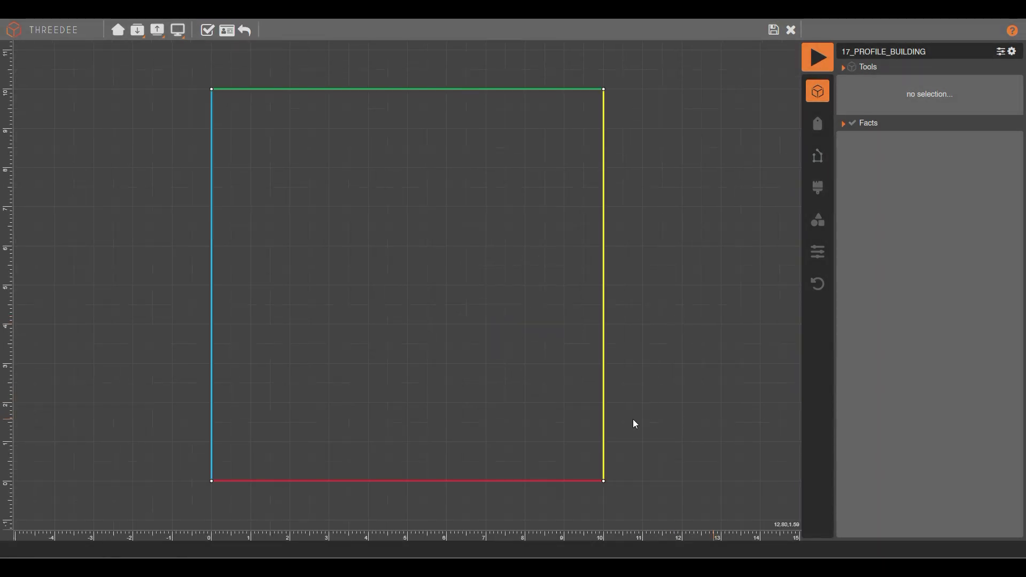
click(467, 393)
click(547, 476)
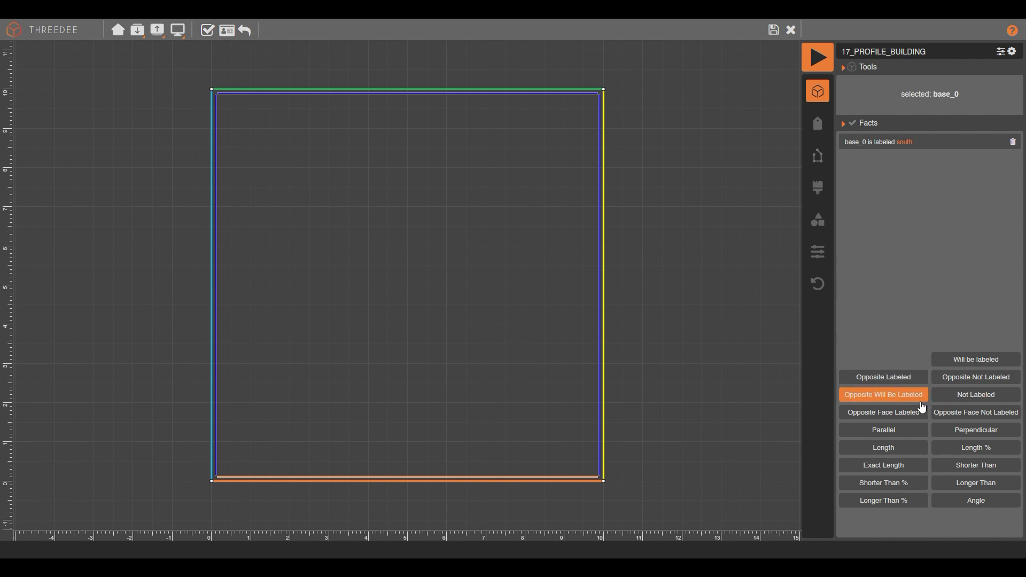
click(975, 359)
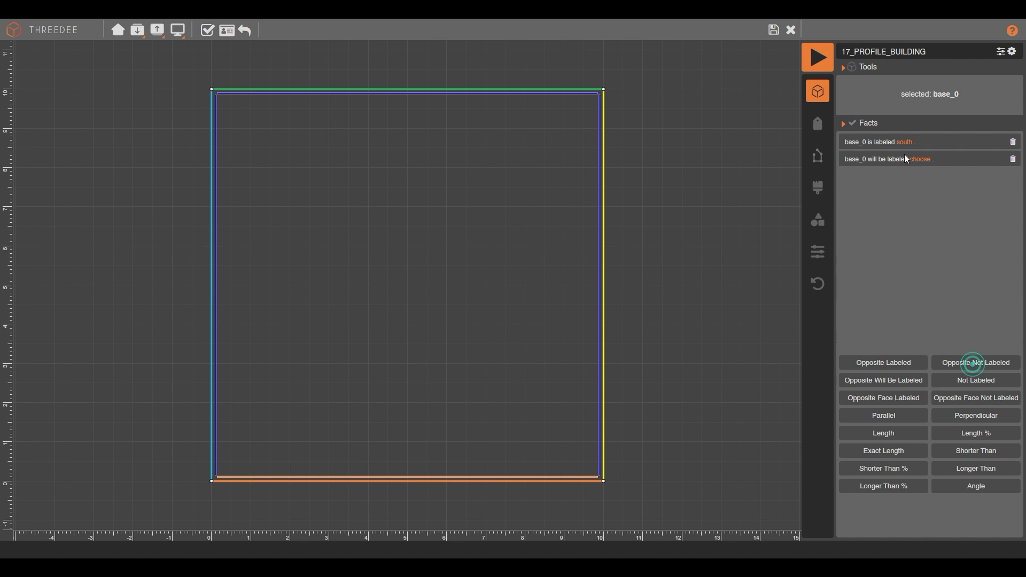
click(920, 159)
click(500, 286)
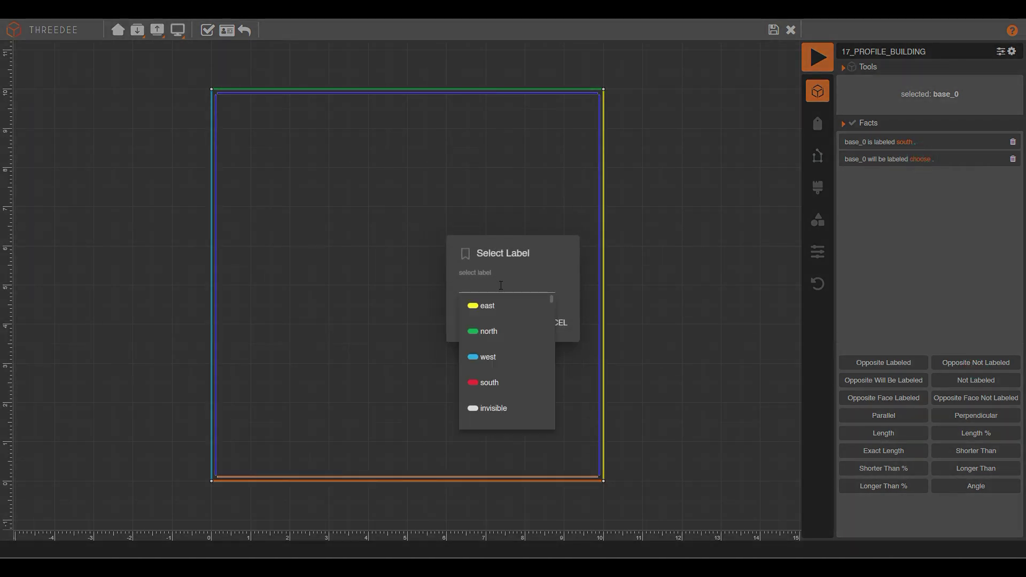
text(f)
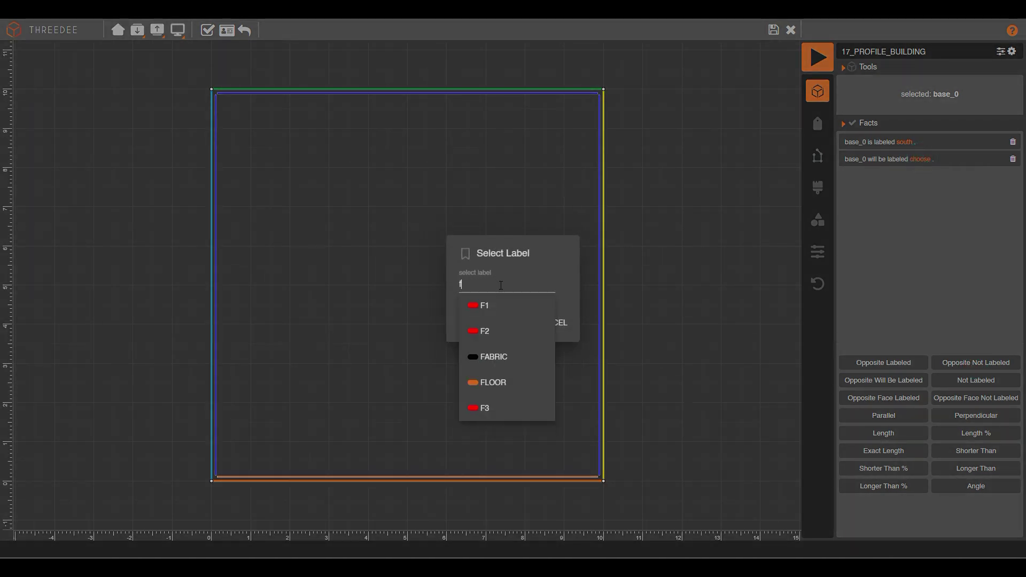
click(501, 334)
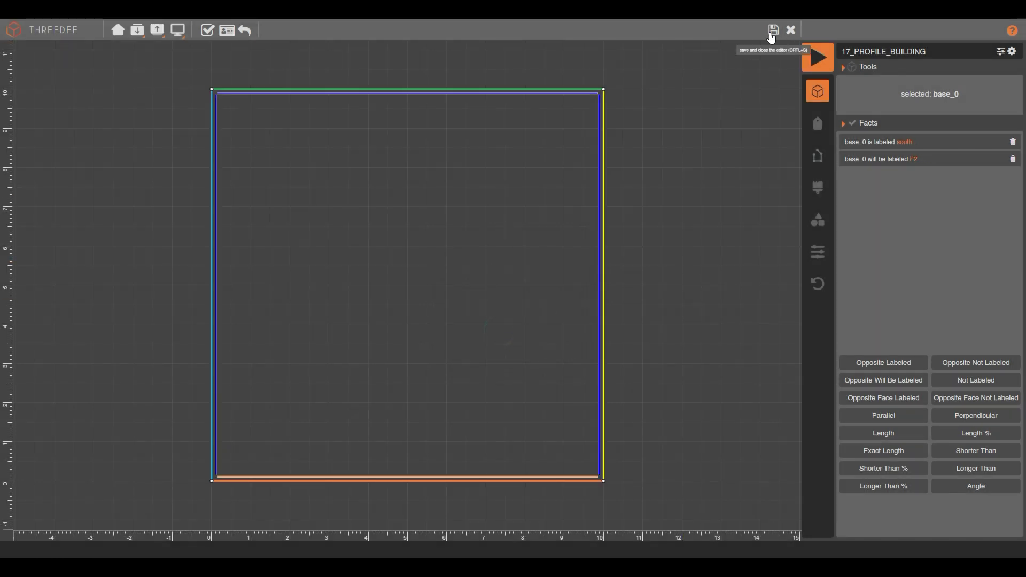
click(773, 30)
Step: Connect the new Cut's output to the Merge input and generate the building to inspect its narrow end and long facade
drag(707, 387, 488, 170)
scroll(587, 382, down, 5)
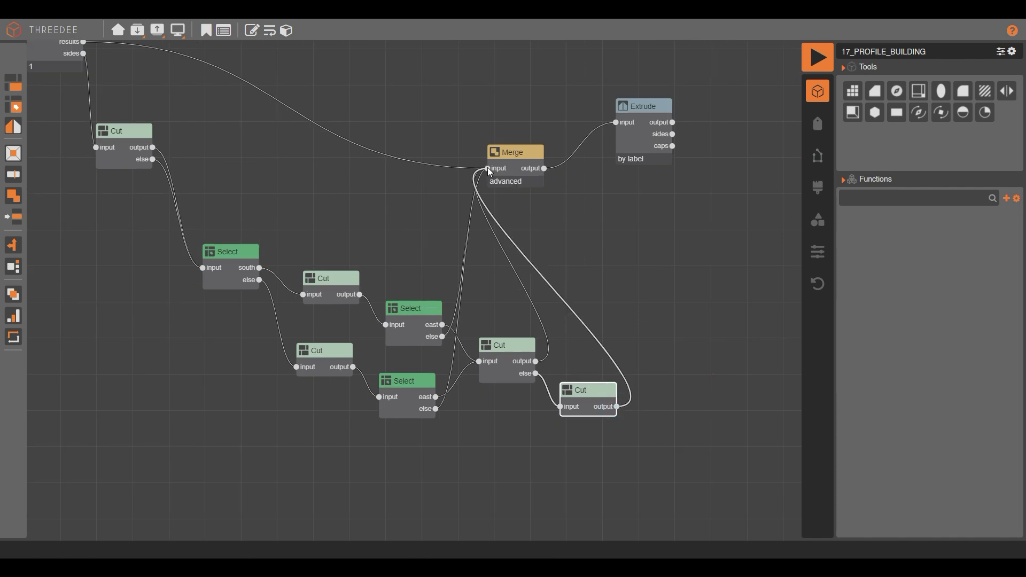
click(818, 57)
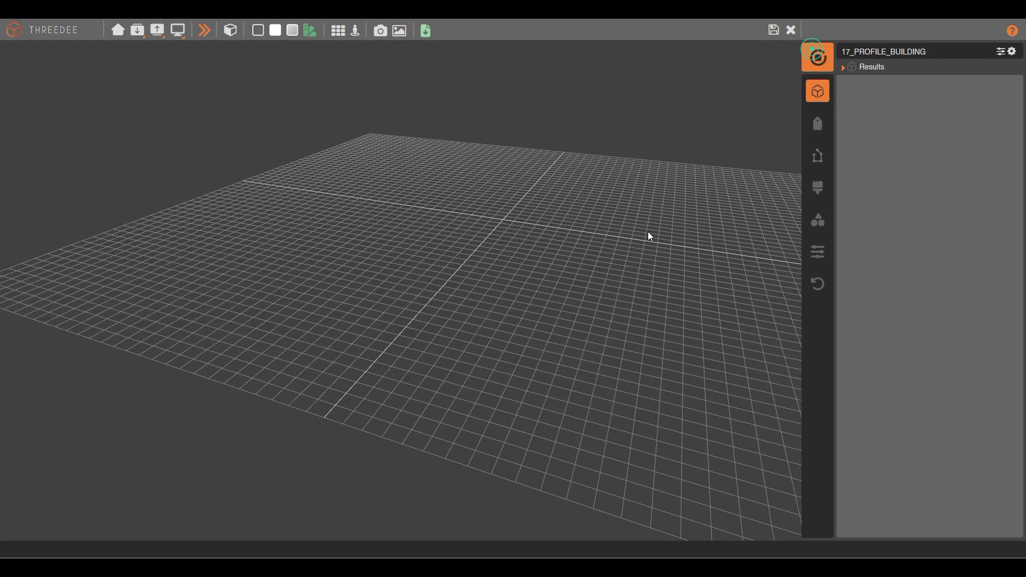
scroll(405, 380, down, 3)
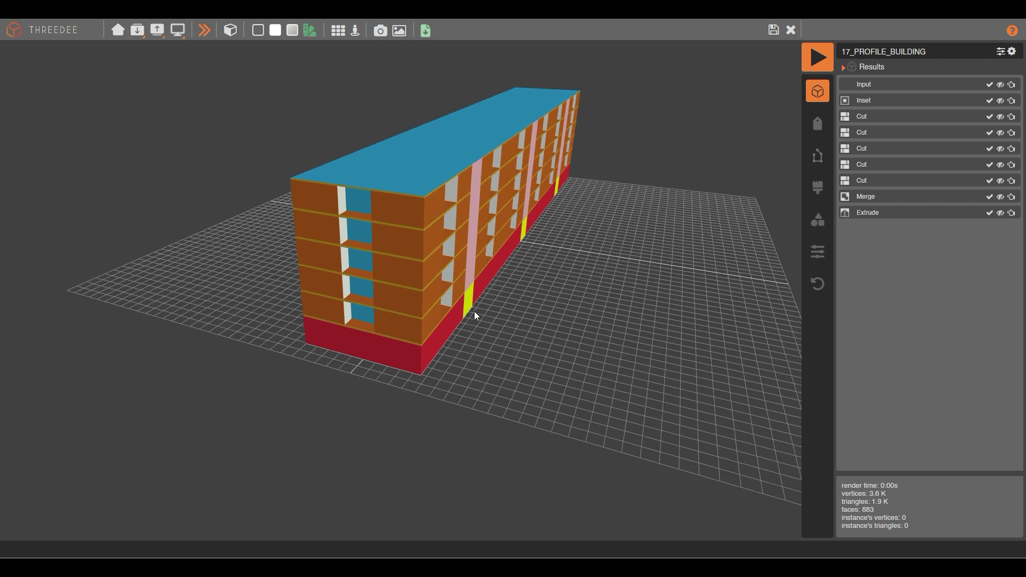
drag(473, 311, 426, 270)
right_drag(426, 271, 468, 341)
scroll(471, 341, up, 3)
scroll(471, 340, down, 3)
drag(577, 322, 545, 340)
drag(424, 296, 754, 32)
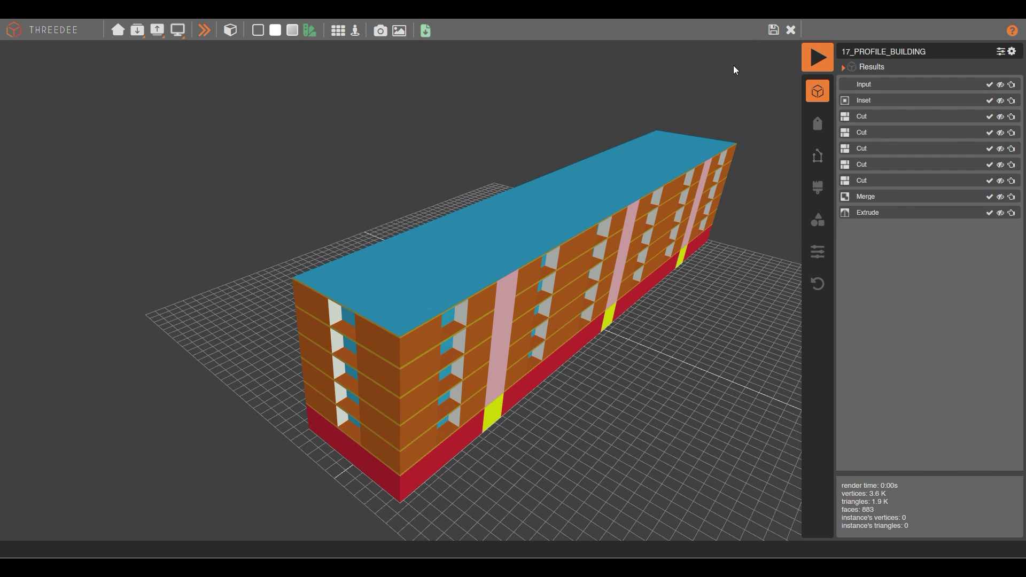
click(769, 29)
Step: Tidy the graph by moving Merge and Extrude away from the Cut chain and the south Select closer to the first Cut
scroll(539, 301, down, 3)
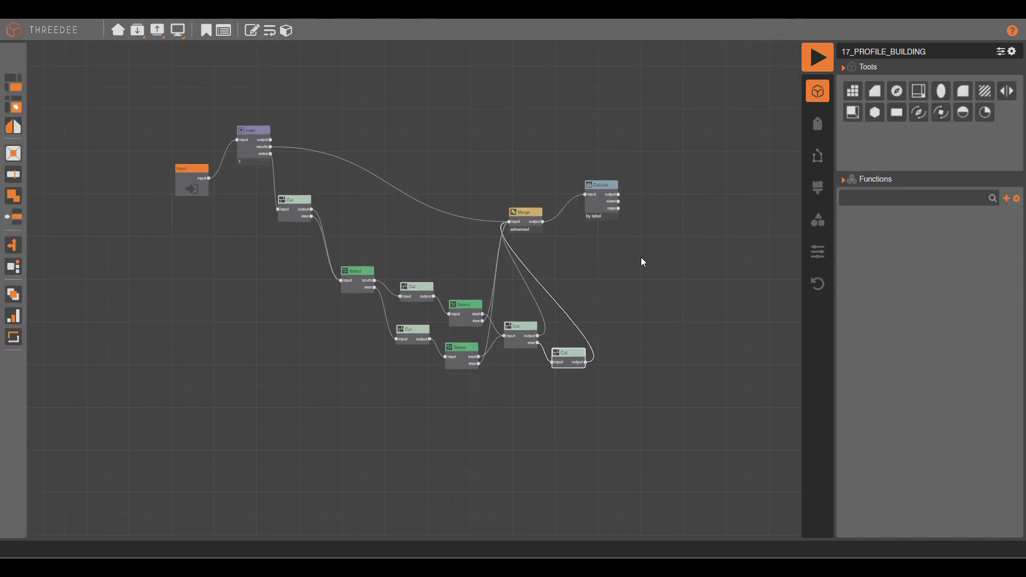
scroll(640, 258, up, 3)
drag(640, 260, 661, 259)
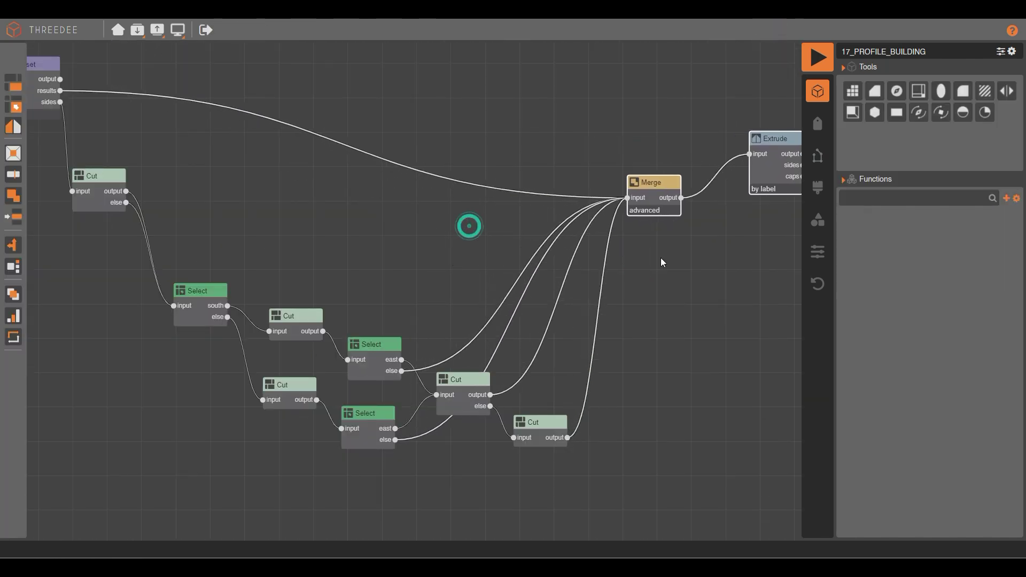
scroll(517, 288, down, 3)
scroll(441, 350, up, 2)
drag(283, 275, 247, 235)
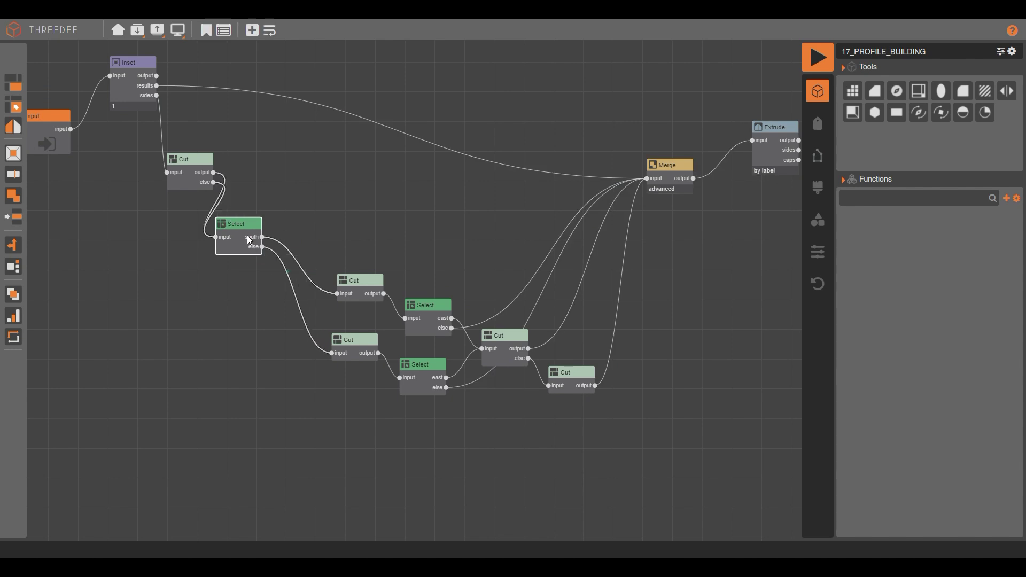
Step: Add a Choose node with choices 1 and 2 after Merge, and connect choice 1 to the Extrude input
scroll(588, 220, up, 3)
drag(584, 175, 532, 151)
scroll(494, 224, up, 4)
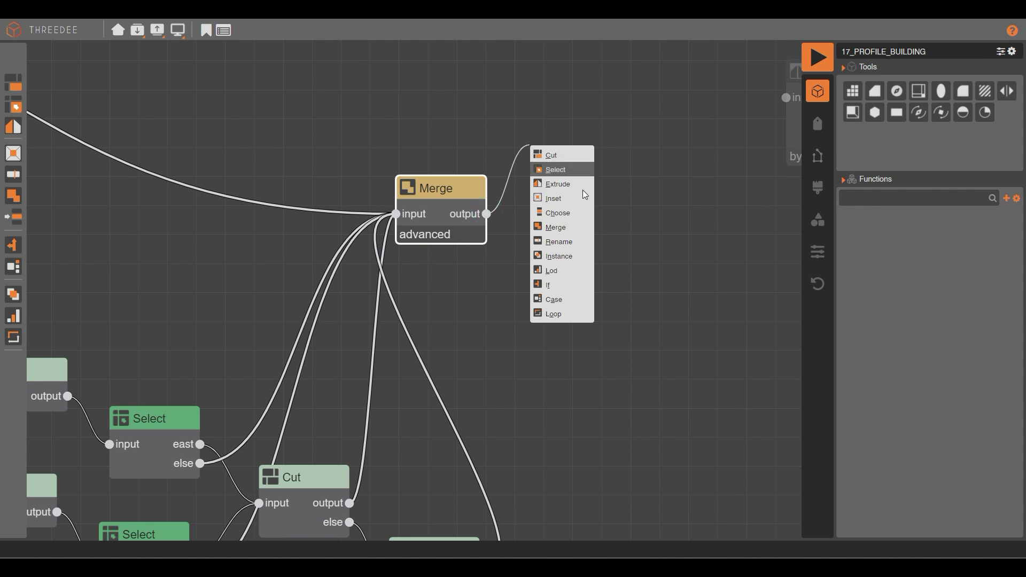
click(583, 212)
click(430, 252)
text(1)
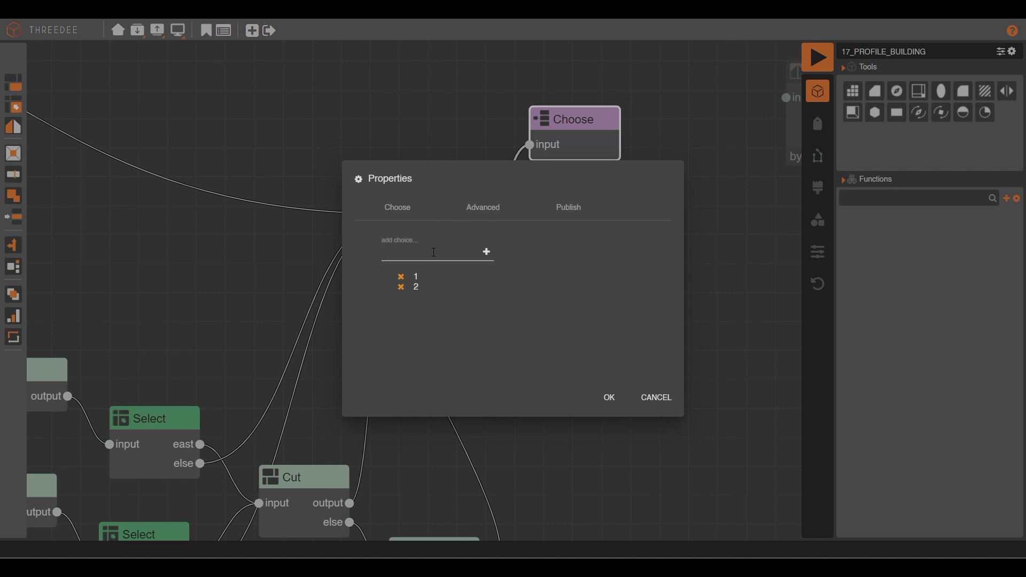
click(609, 398)
drag(427, 219, 592, 173)
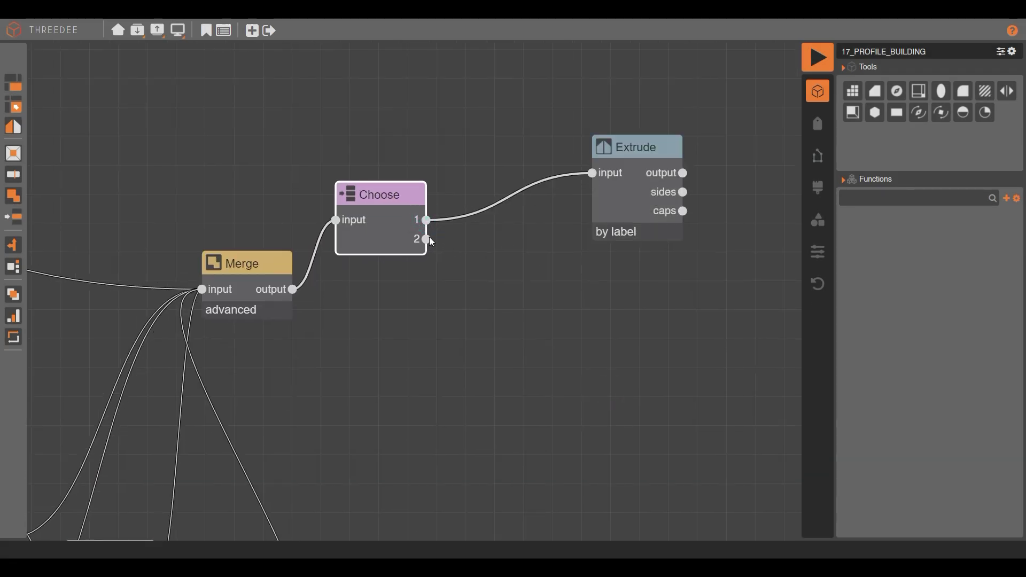
Step: Add a Rename node from choice 2 and set it to convert label F1 into F2
drag(427, 239, 473, 342)
click(521, 438)
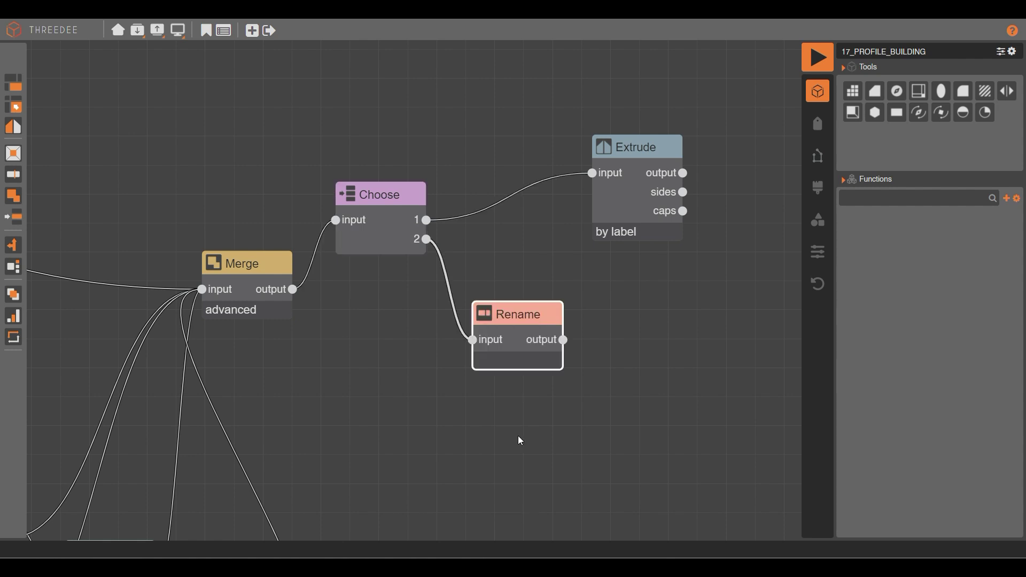
click(519, 251)
text(f)
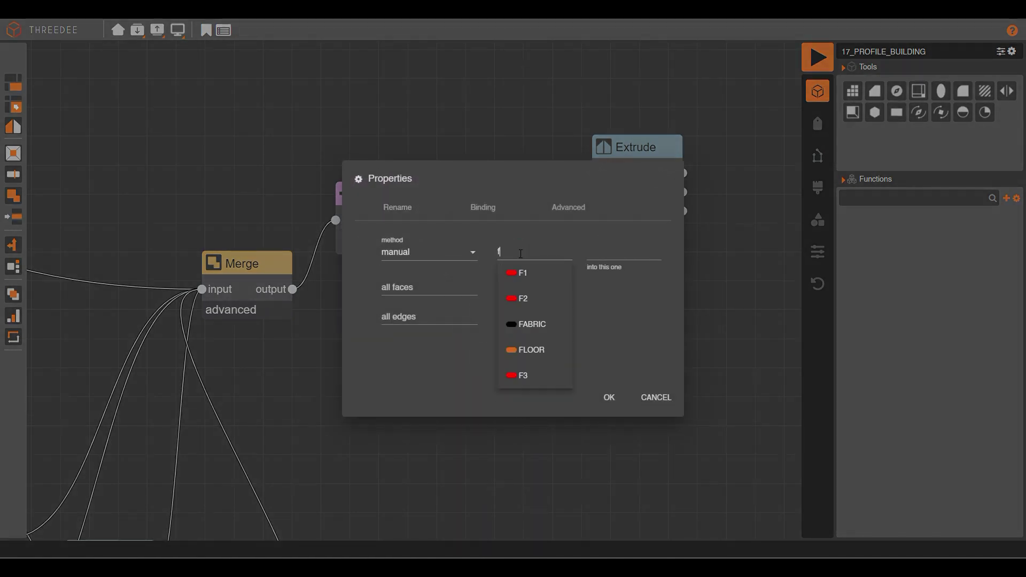
click(535, 275)
click(627, 255)
text(f)
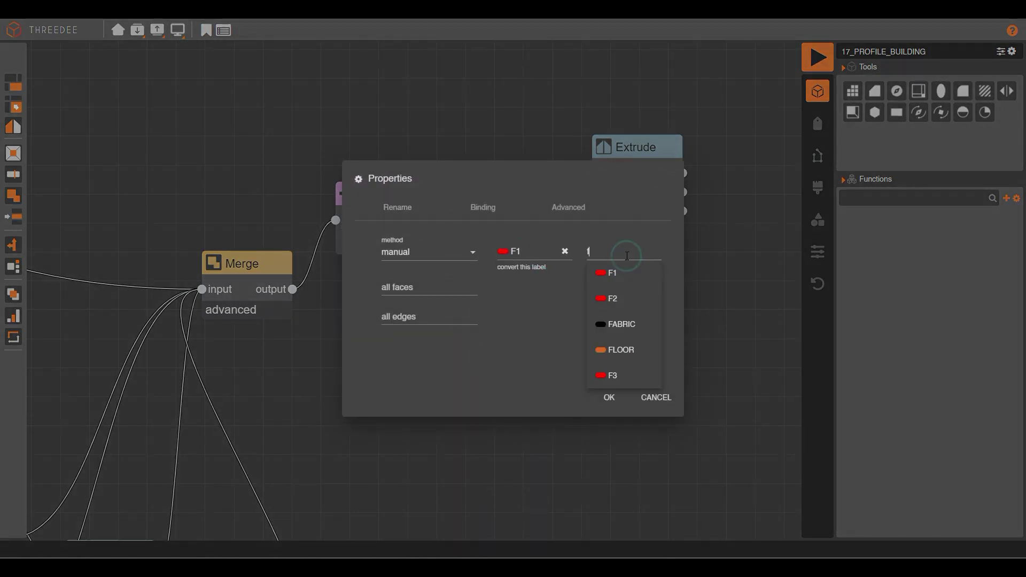
click(628, 293)
Step: Add a conversion of label F2 into F1 to the Rename, and connect its output to the Extrude input
click(531, 251)
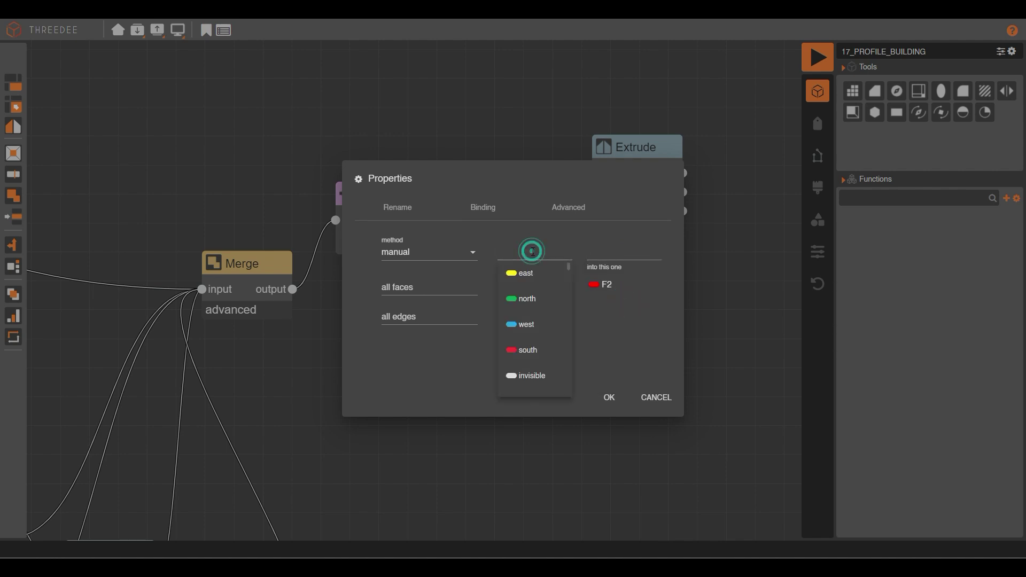
text(f)
click(537, 299)
click(633, 249)
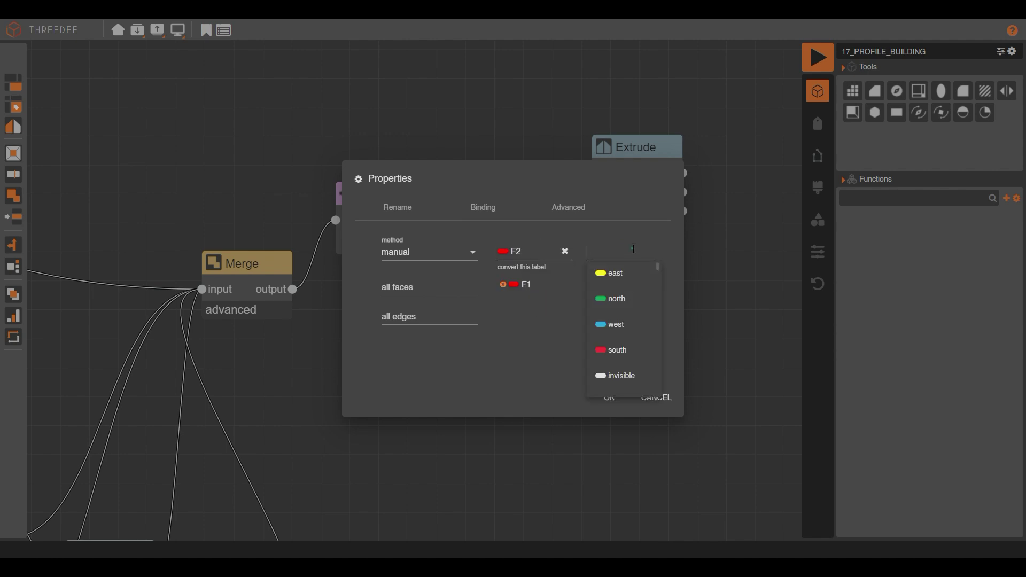
text(f)
click(630, 276)
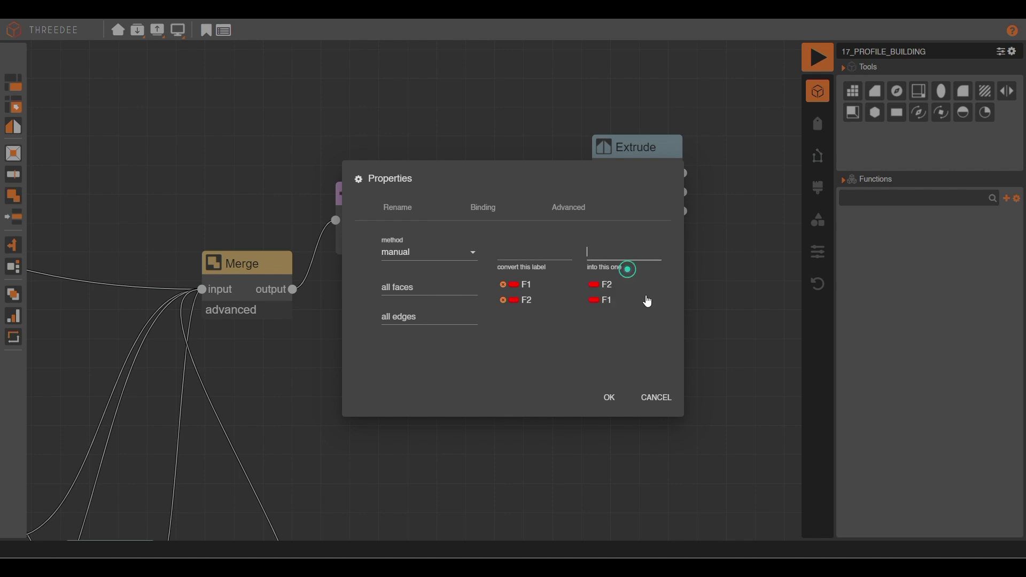
click(609, 396)
drag(563, 340, 592, 173)
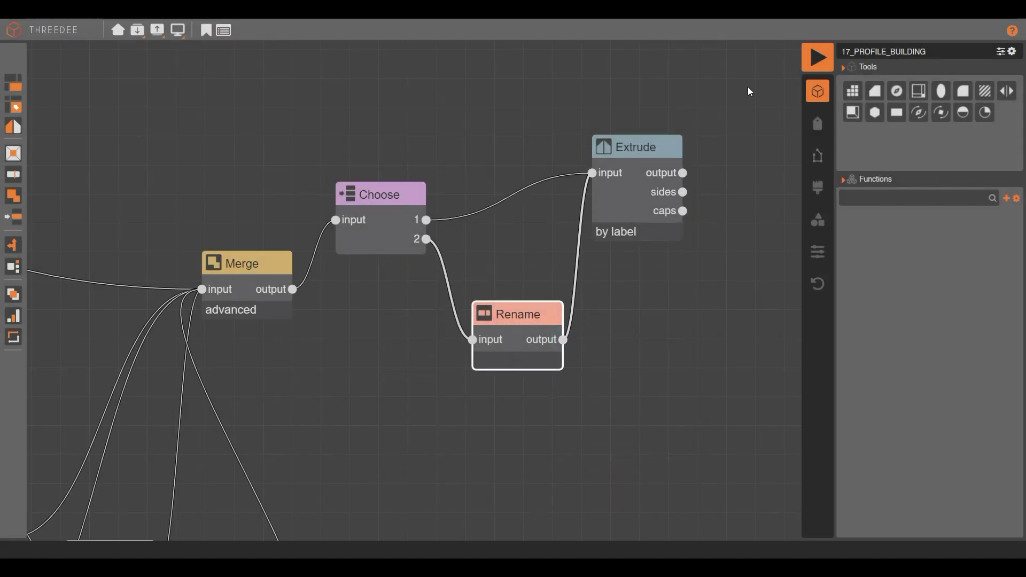
Step: Generate the building and examine the balconies on its long facade, roof and corner
click(817, 57)
drag(698, 267, 495, 308)
drag(587, 303, 518, 290)
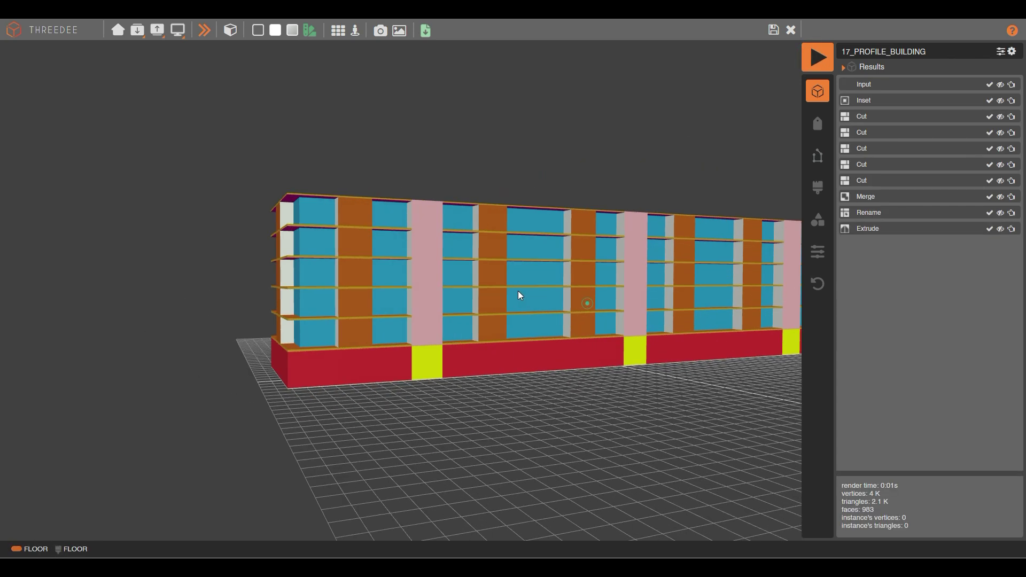
drag(487, 231, 380, 314)
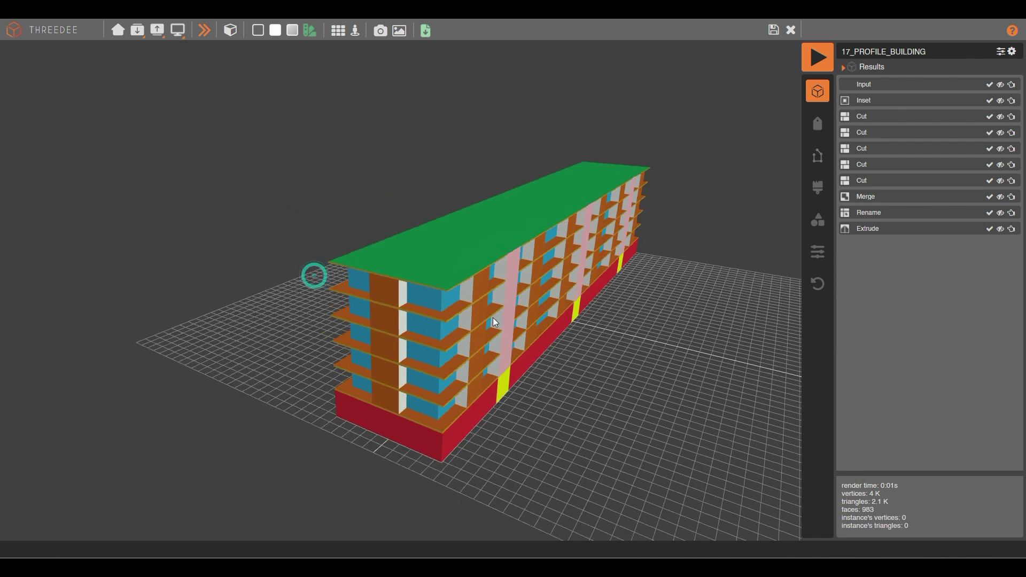
drag(517, 360, 500, 320)
drag(396, 288, 497, 263)
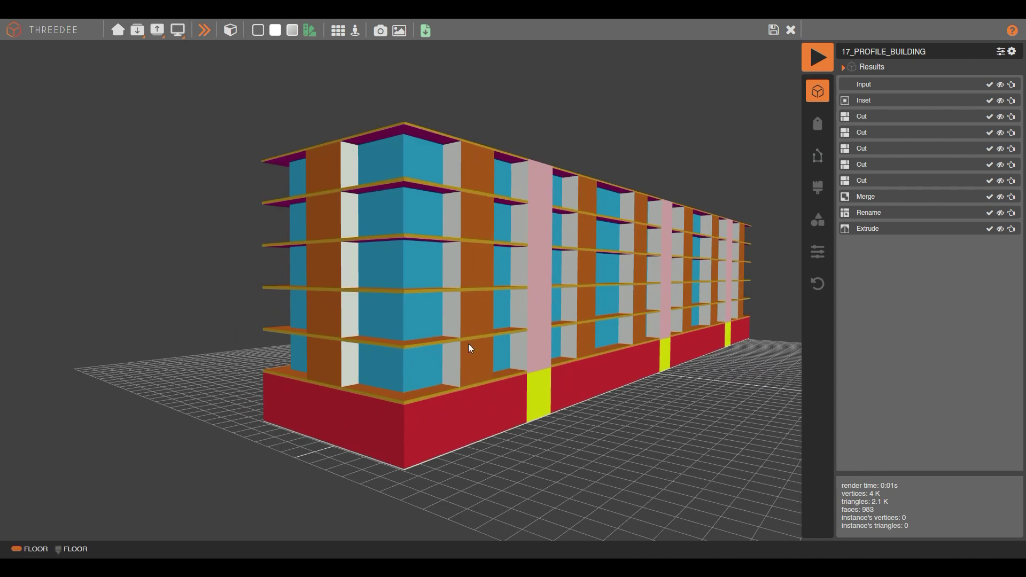
Step: Regenerate the building several times to compare the variations from both choices, and close the preview
click(206, 34)
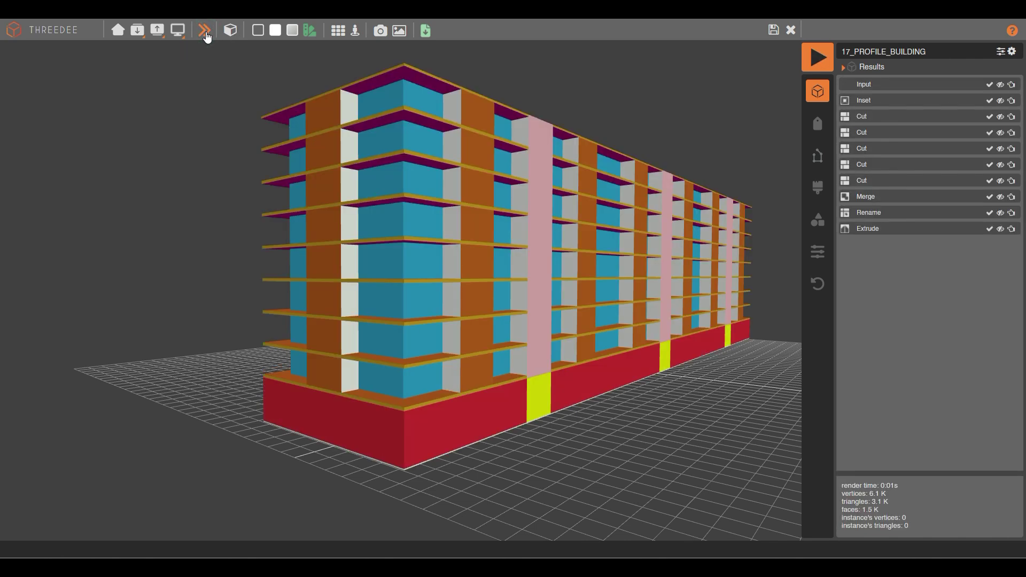
click(206, 34)
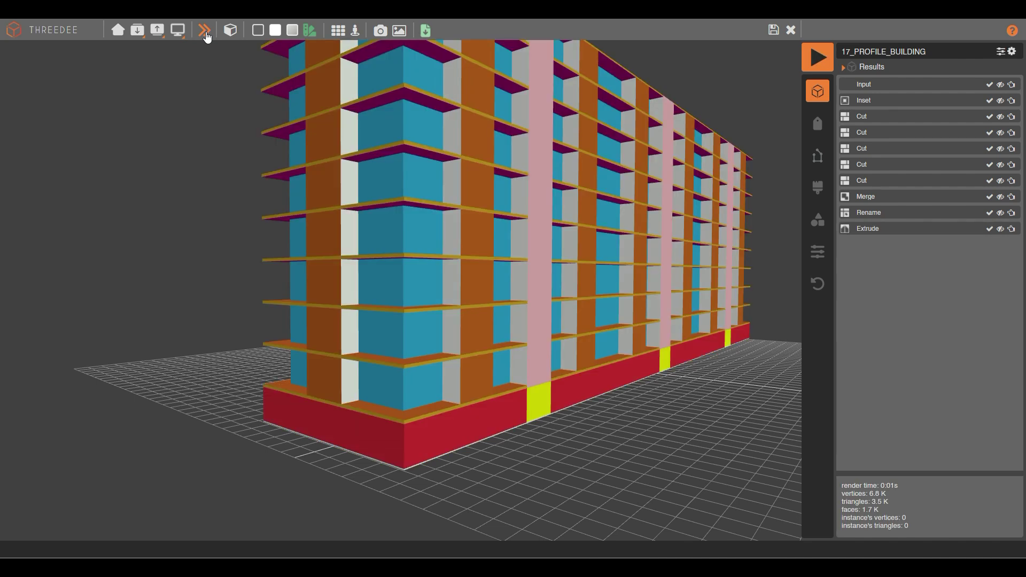
click(207, 34)
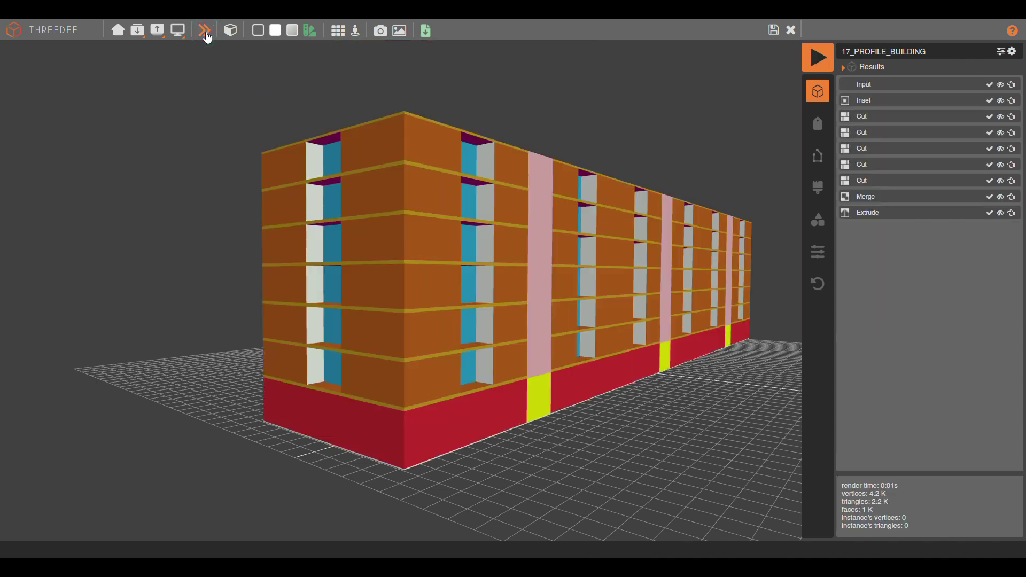
click(206, 34)
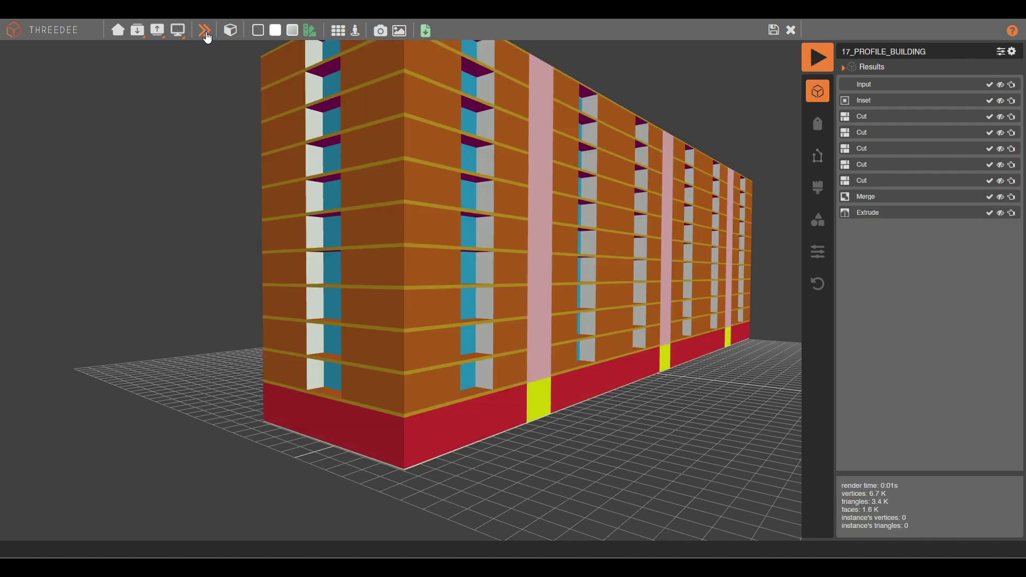
click(206, 34)
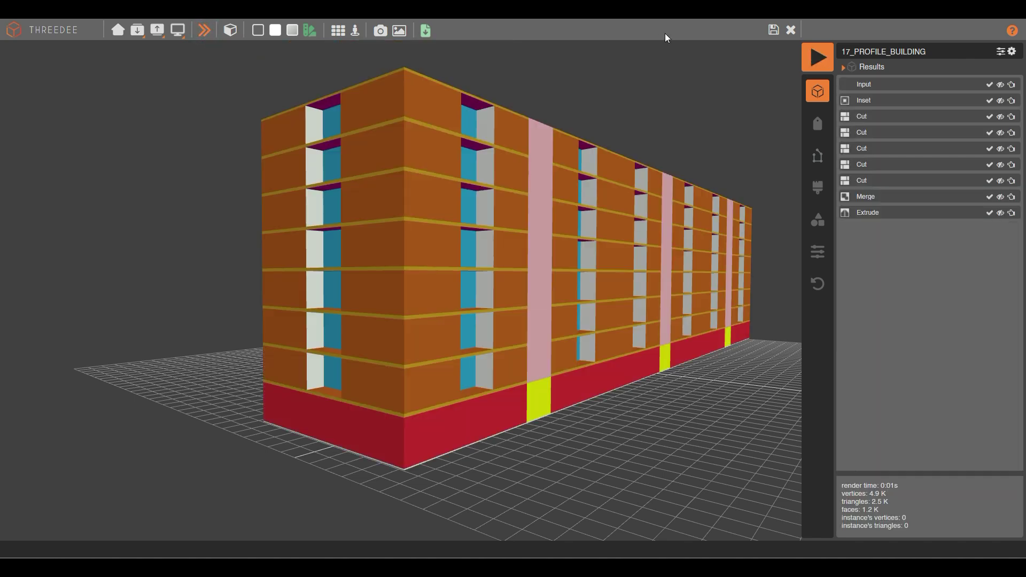
click(790, 30)
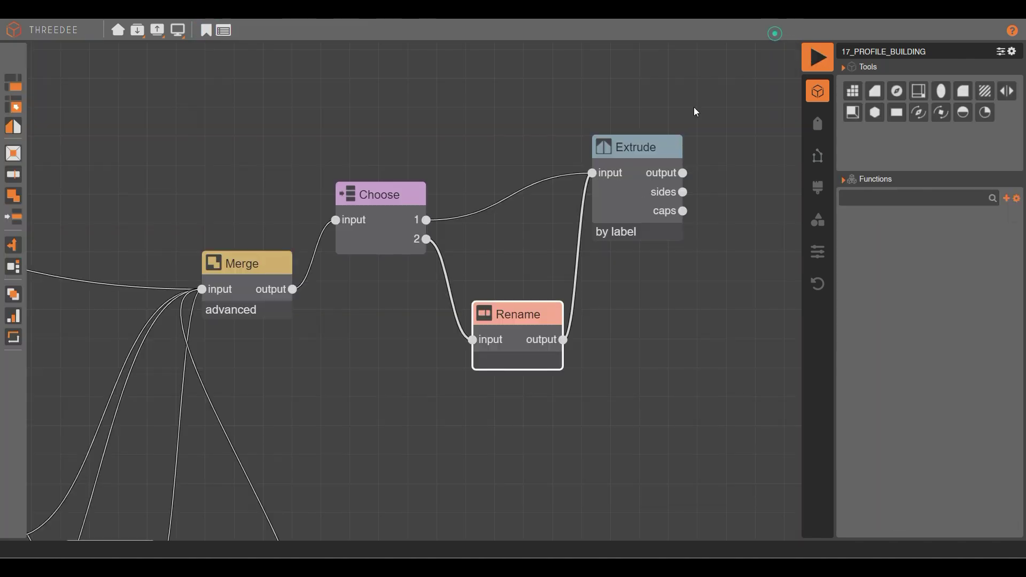
Step: Space out the Choose and Extrude nodes to make room around the Rename
drag(397, 203, 401, 218)
drag(632, 199, 716, 172)
click(391, 220)
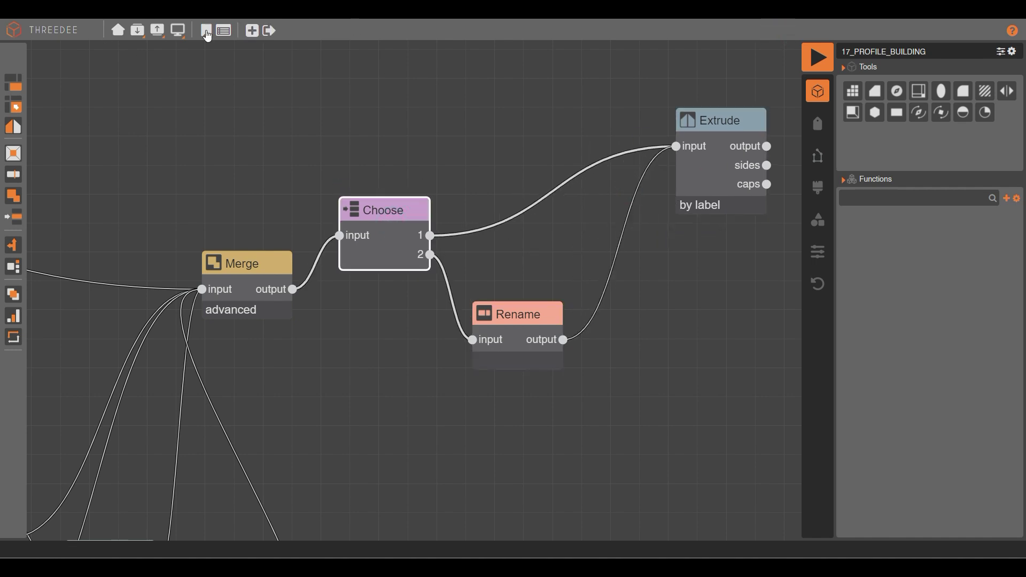
click(252, 30)
click(630, 272)
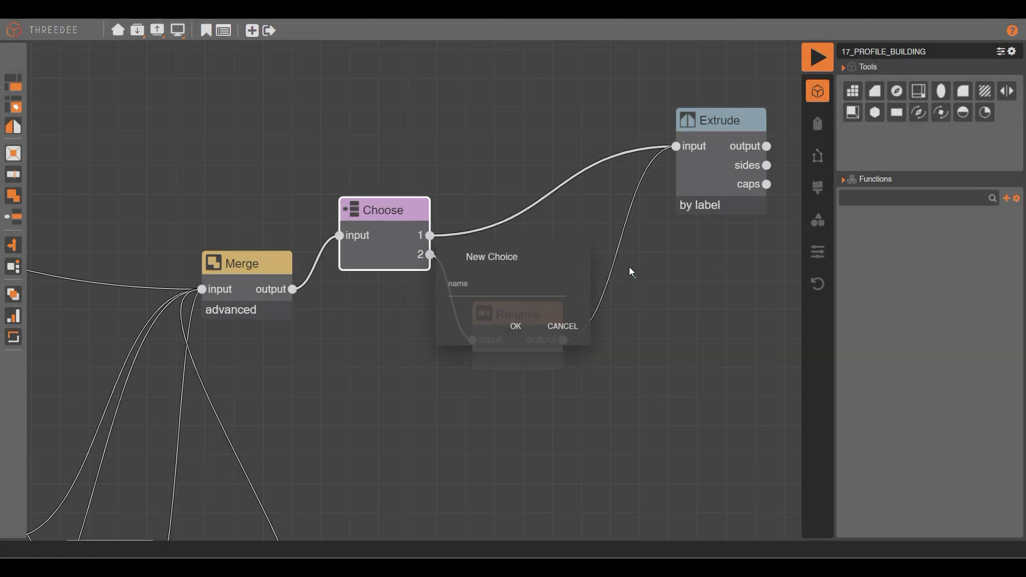
Step: Add a second Choose node with choices 1 and 2 after the Rename, and feed the first Choose's output 1 into it
drag(521, 319, 527, 276)
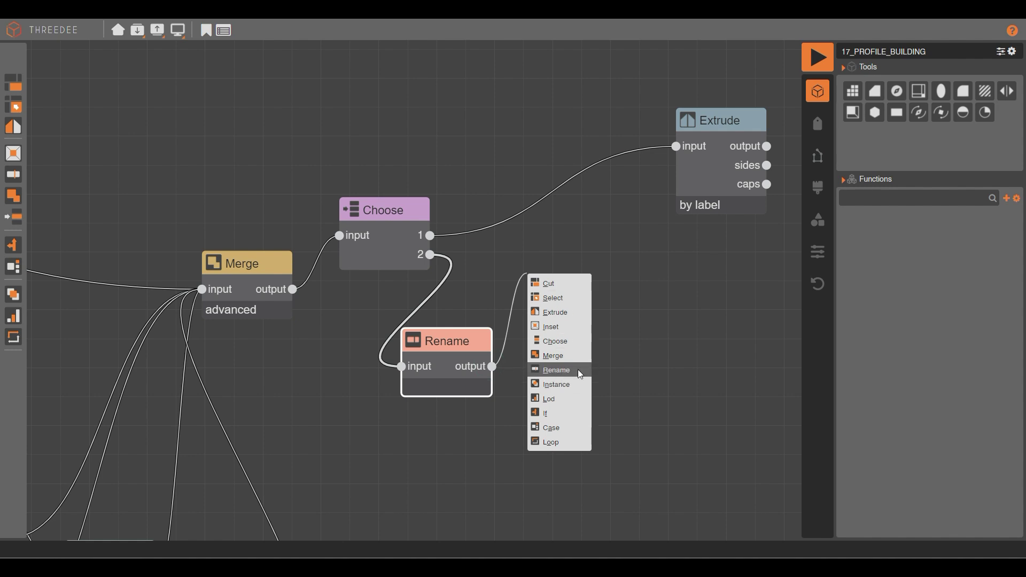
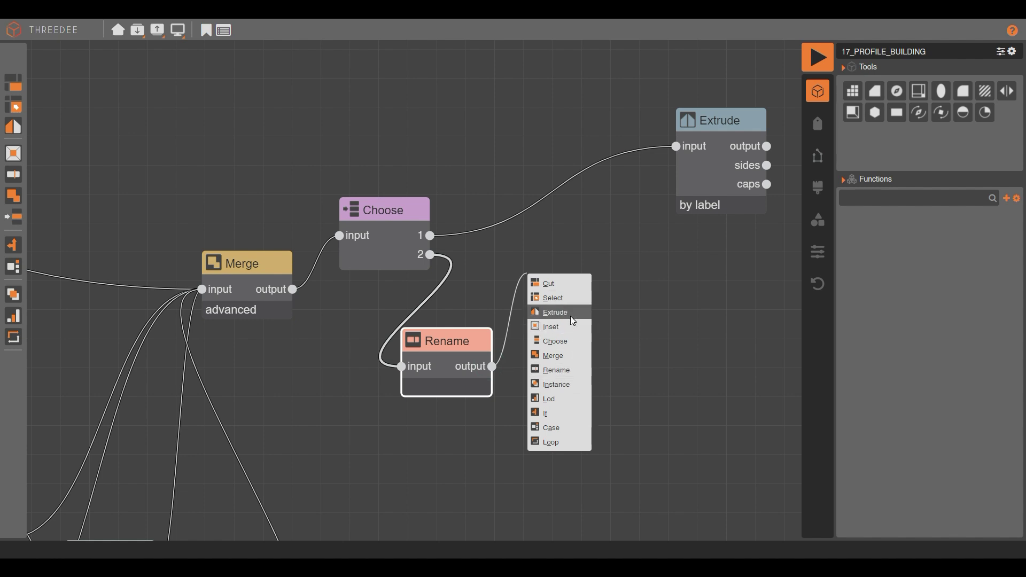
click(569, 341)
click(417, 252)
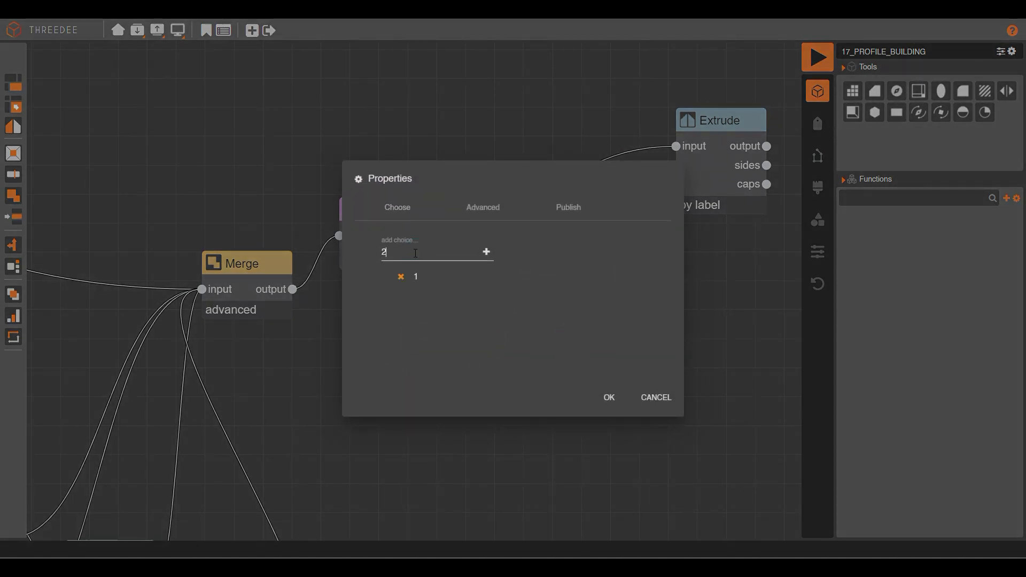
click(603, 408)
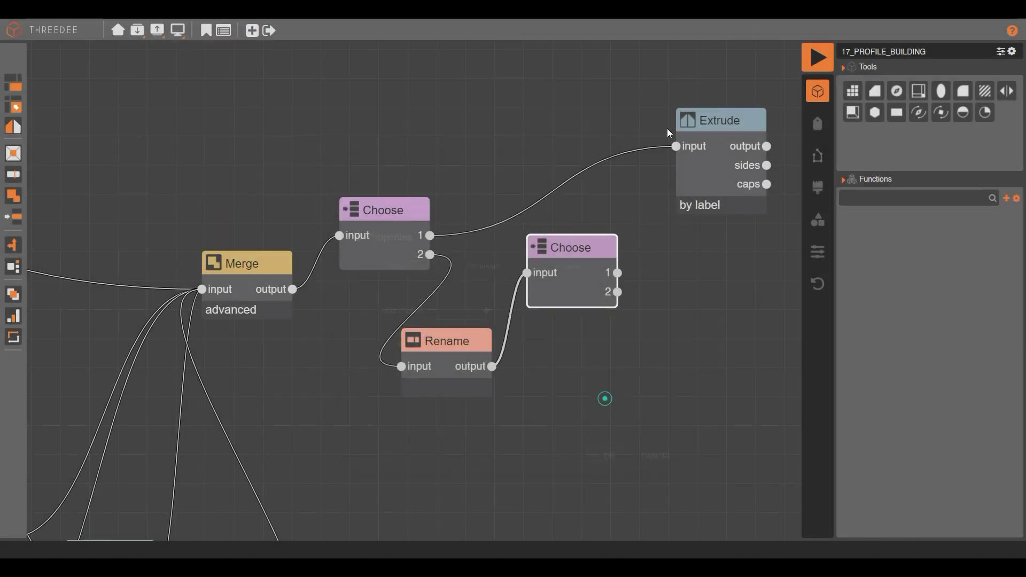
drag(675, 146, 526, 272)
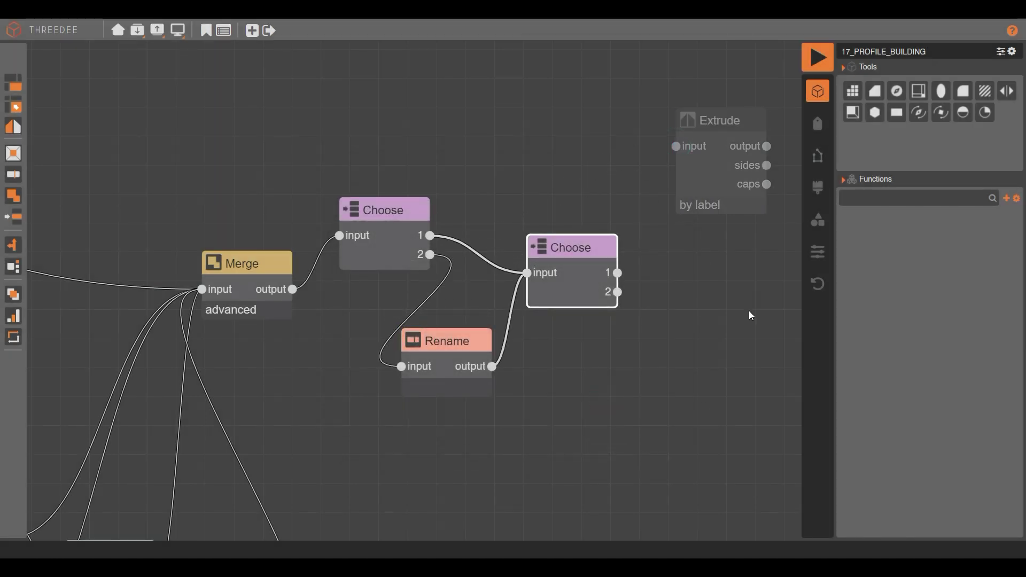
Step: Reposition the Extrude node and connect output 1 of the second Choose to its input
drag(750, 312, 616, 299)
drag(582, 195, 689, 209)
drag(481, 260, 651, 155)
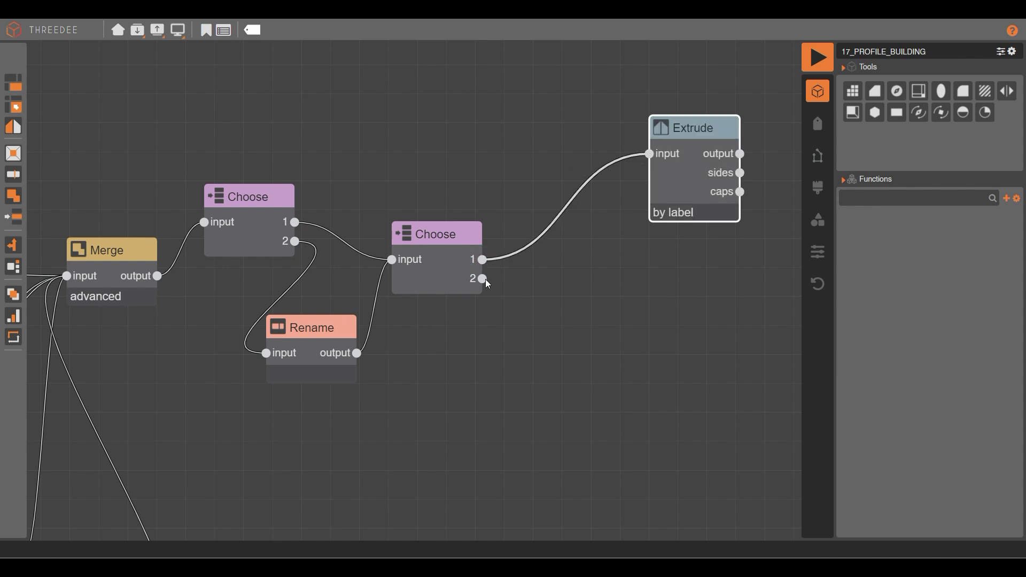
Step: Add a Rename node to output 2 of the second Choose, converting label F2 into F3
drag(483, 279, 520, 315)
click(556, 408)
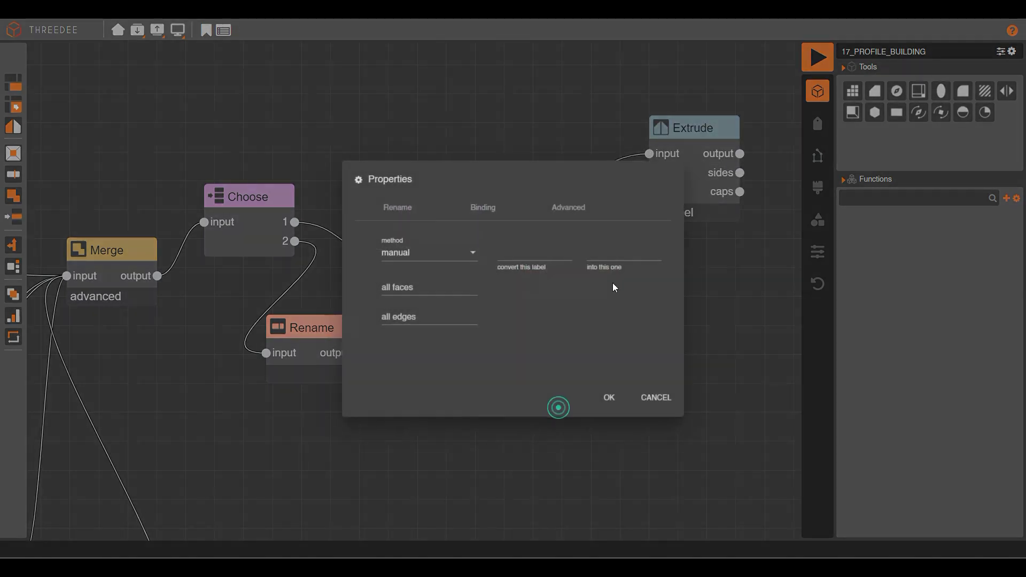
click(534, 250)
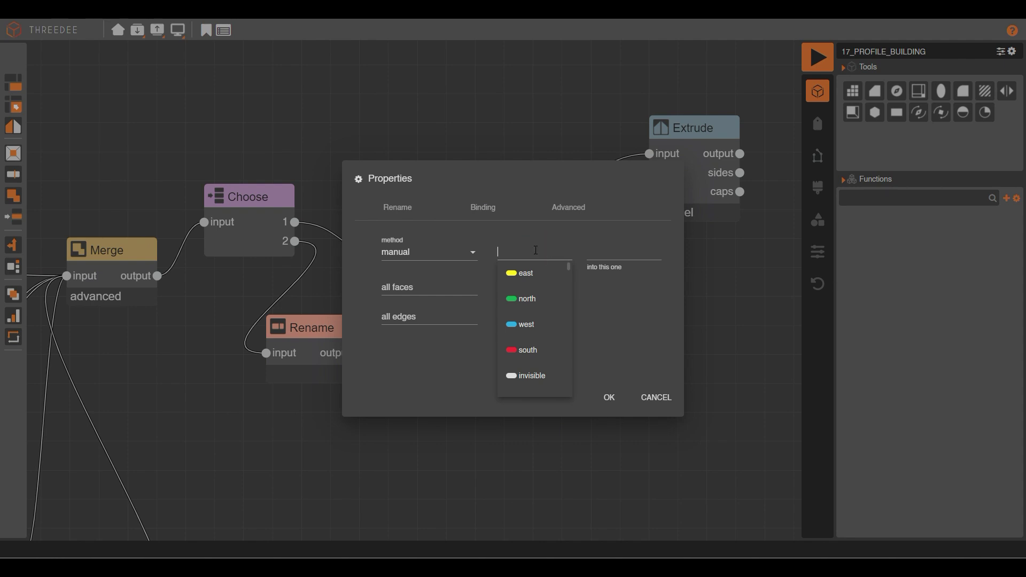
text(f)
click(535, 298)
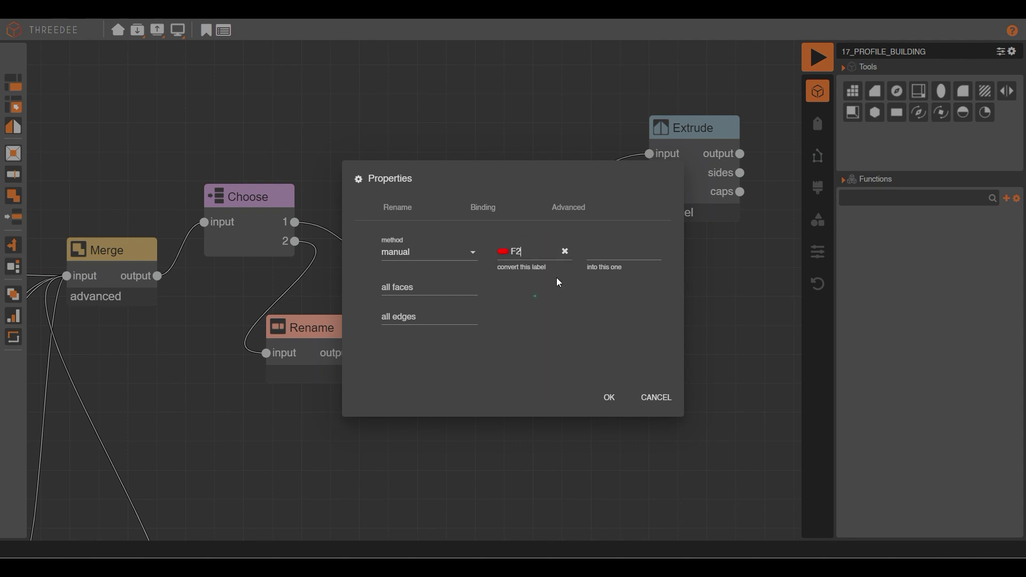
click(614, 252)
text(f)
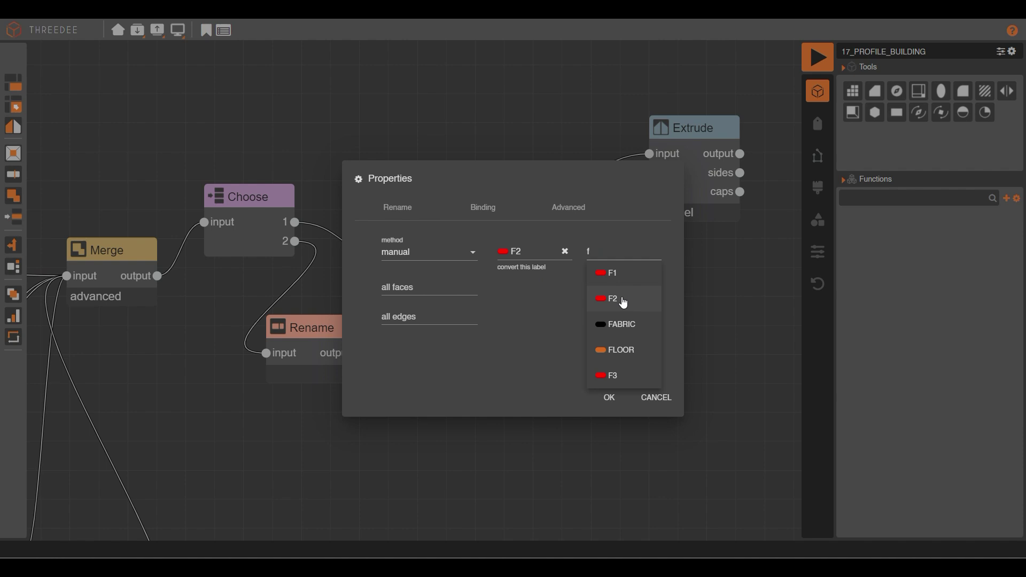
click(635, 376)
Step: Add a conversion of label F3 into F2 to the new Rename, and connect its output to the Extrude input
click(523, 254)
text(f)
click(542, 385)
click(616, 255)
text(f)
click(623, 299)
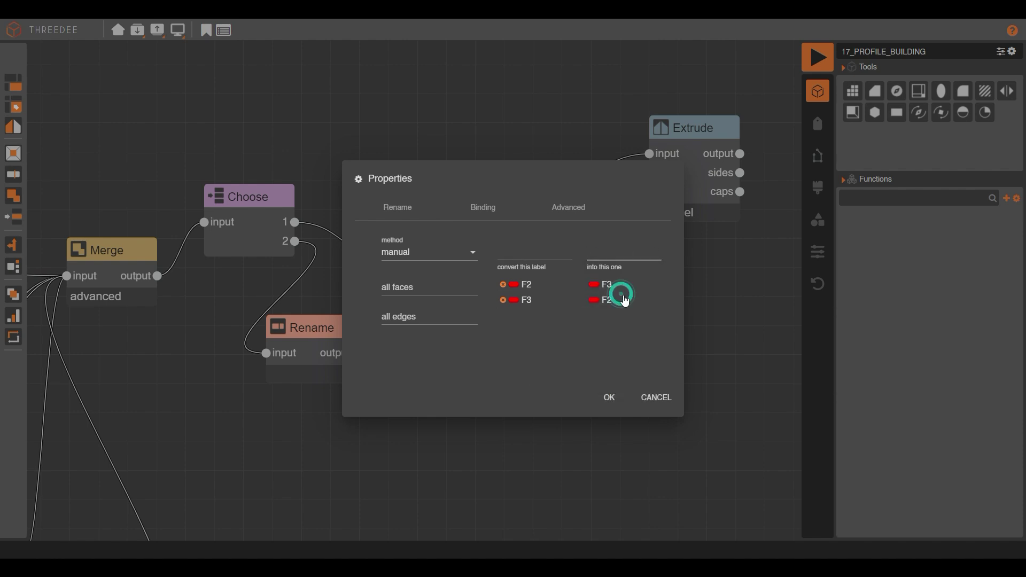
click(609, 398)
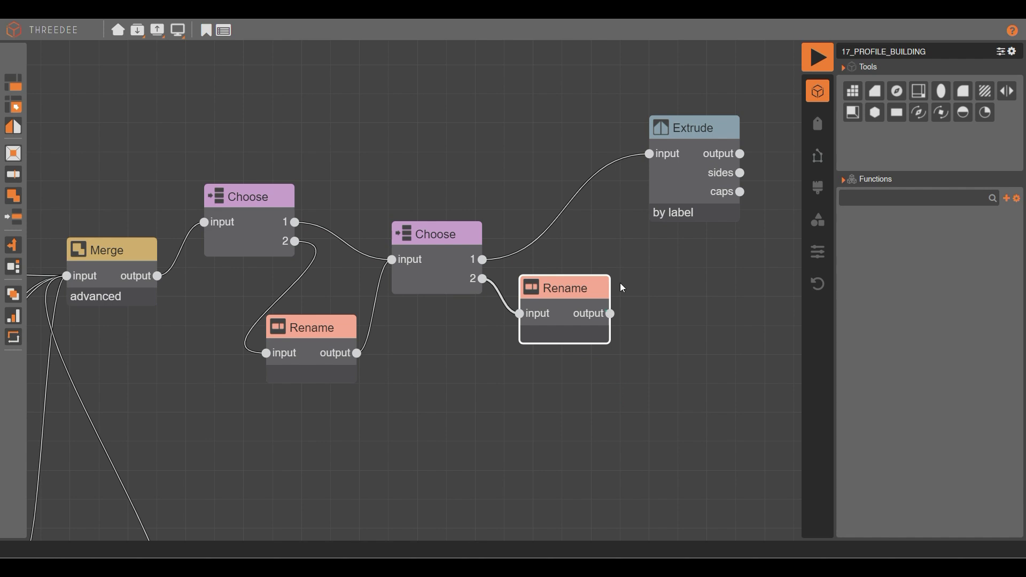
Step: Generate the building, regenerate it several times to compare the variations from both Choose nodes, and close the preview
click(818, 57)
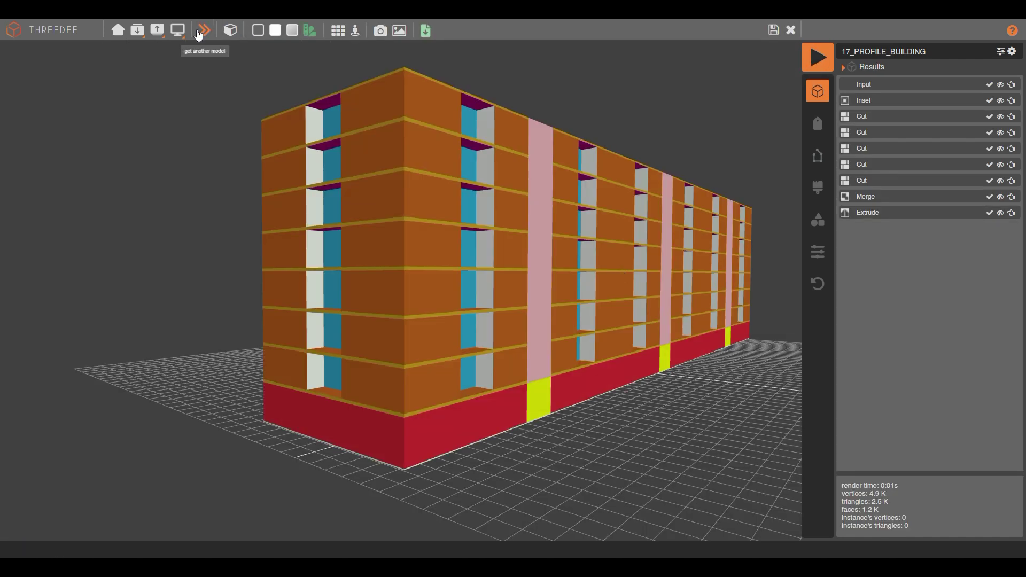
click(200, 34)
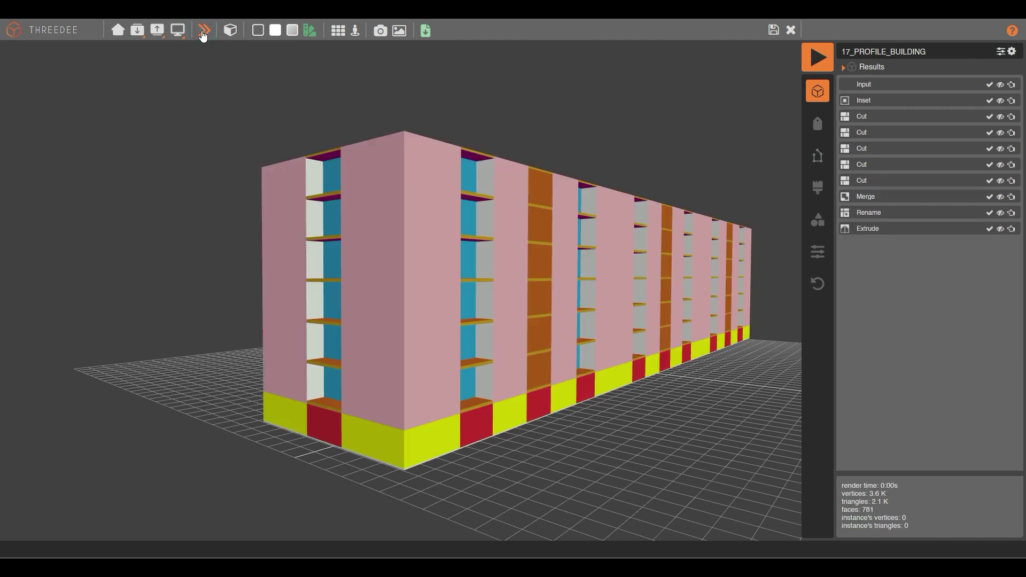
drag(438, 176, 251, 80)
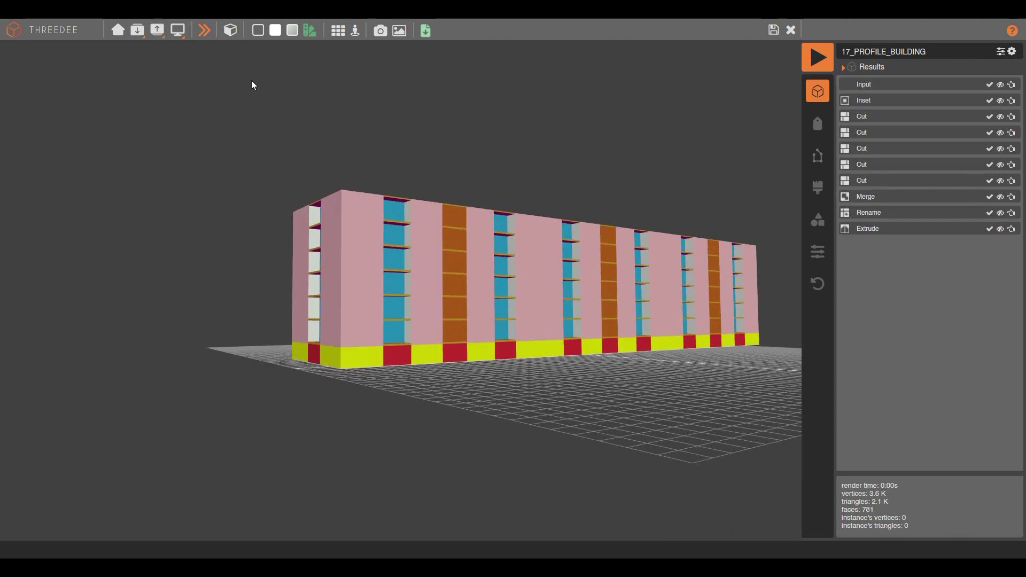
click(208, 34)
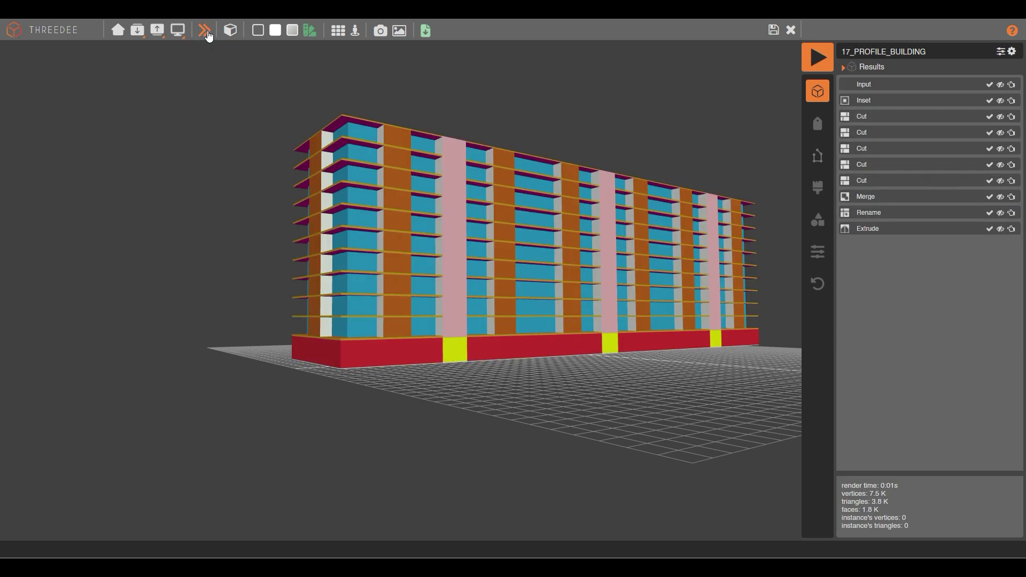
click(208, 34)
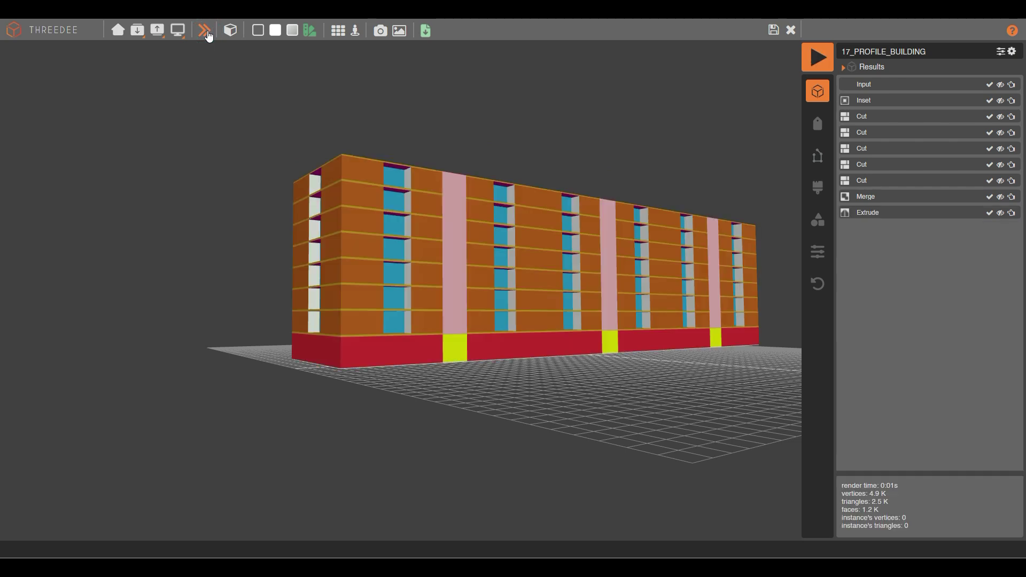
click(208, 34)
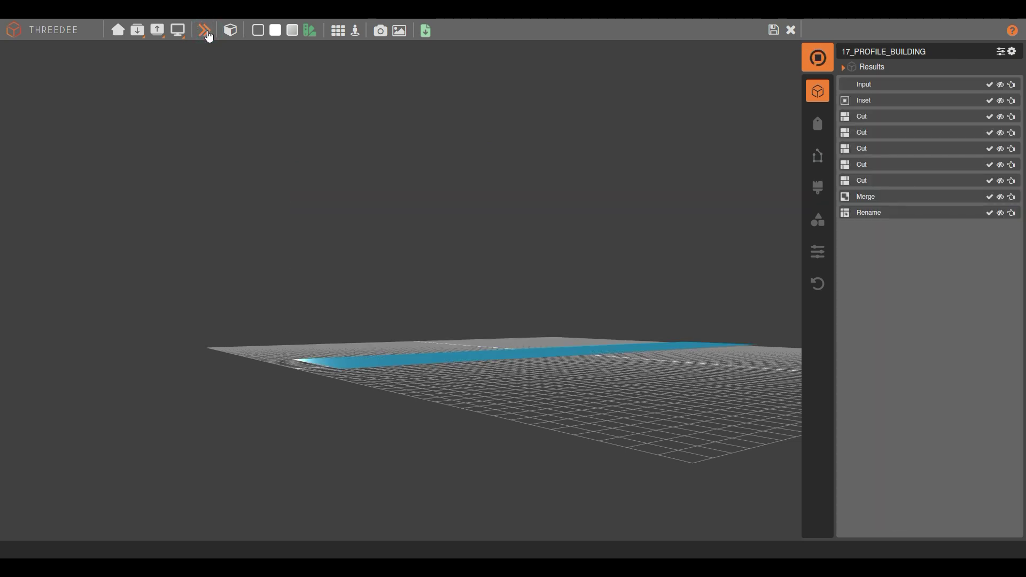
click(208, 34)
click(208, 35)
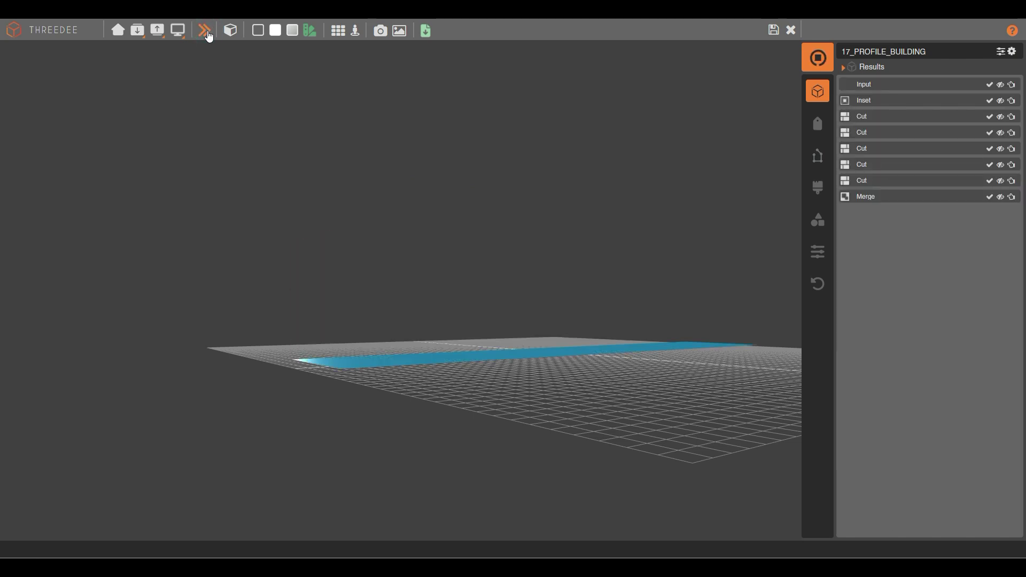
click(772, 31)
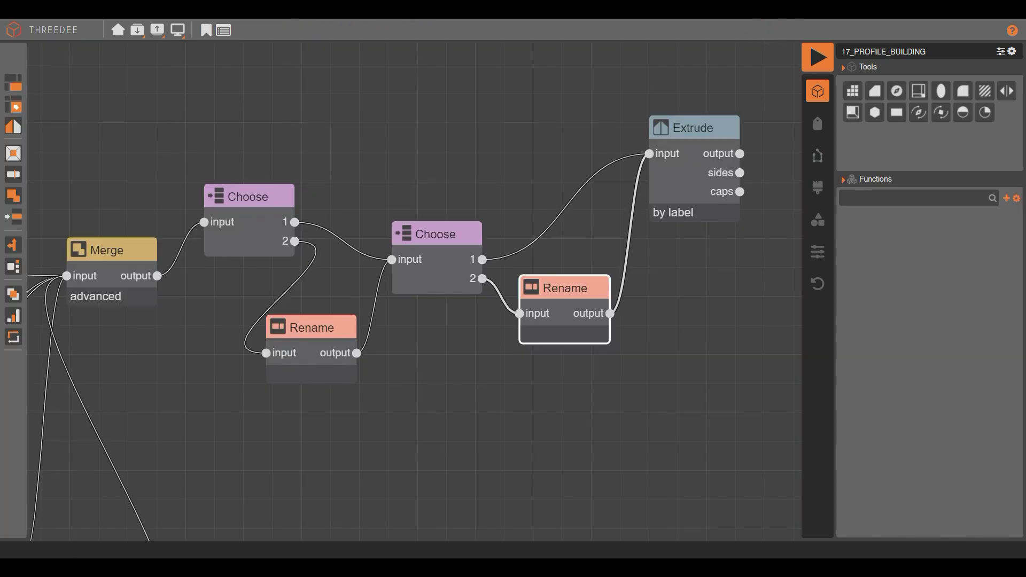
Step: Open the F3 profile for editing and split its long ACCENT segment with a new point
scroll(223, 241, down, 3)
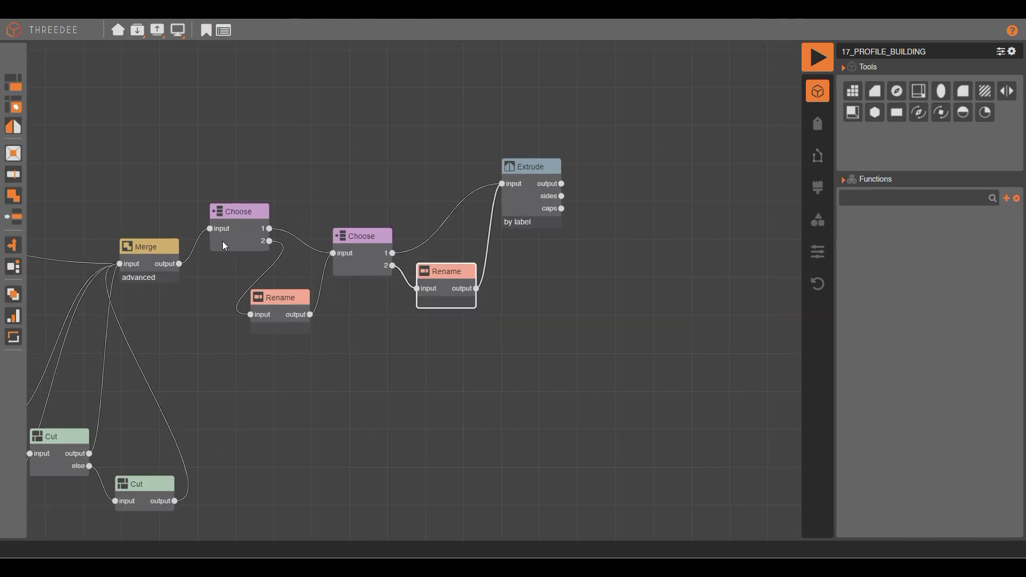
click(545, 253)
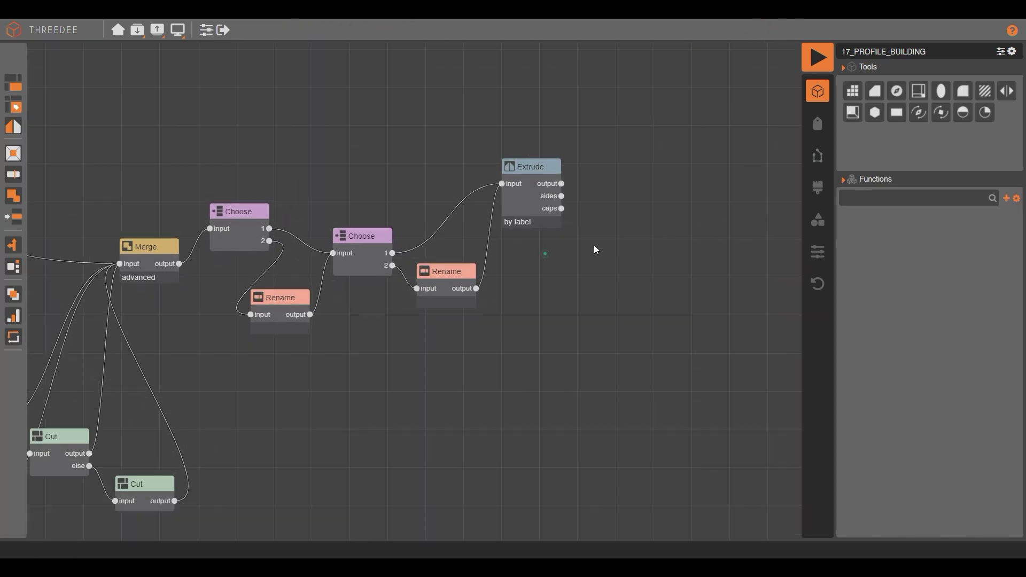
click(819, 160)
click(819, 159)
click(979, 135)
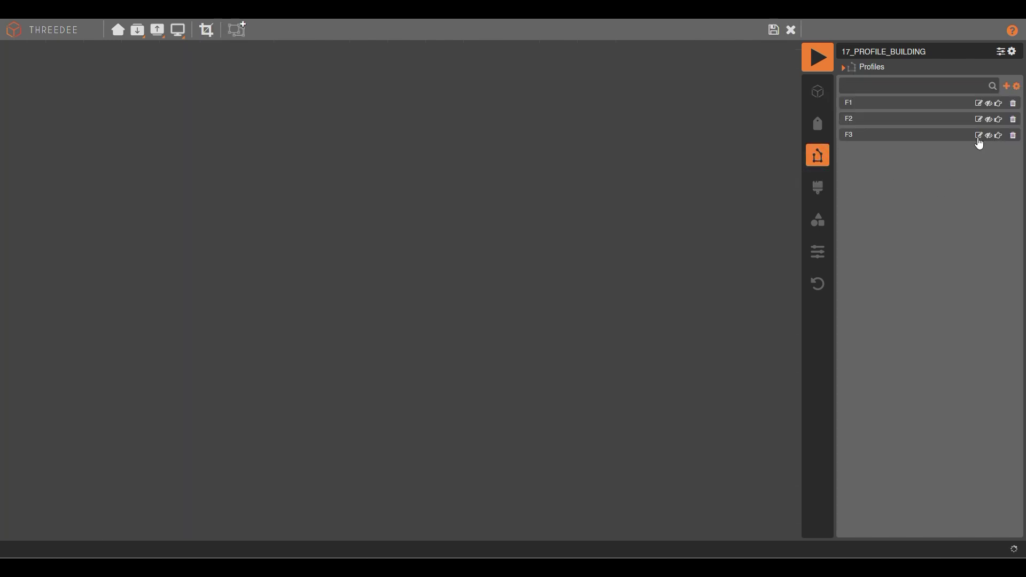
click(409, 311)
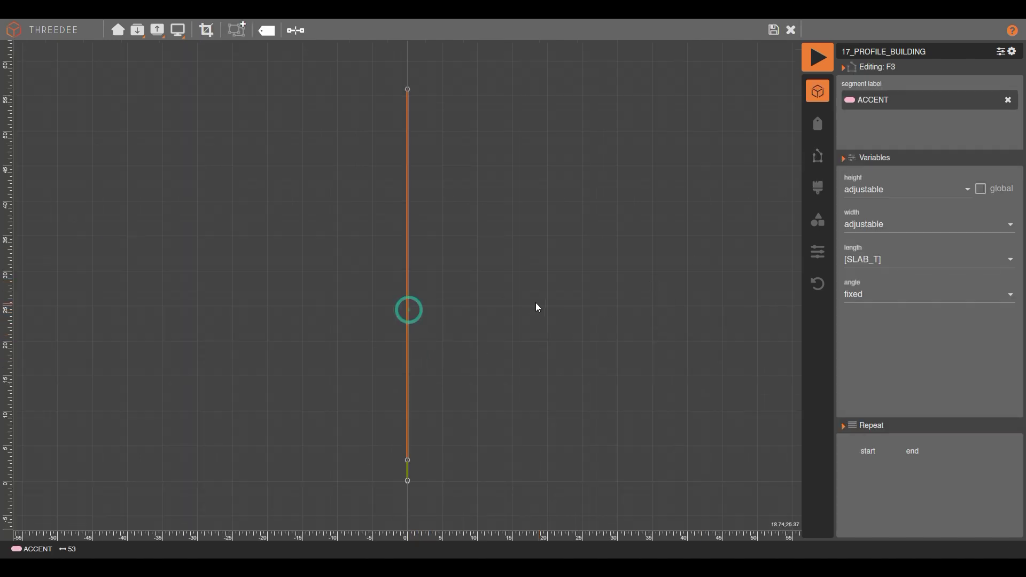
click(297, 34)
Step: Move the new point to X 1.5, Y 3 and the profile's top point to X 1.5, Y 56
drag(405, 274, 395, 459)
scroll(422, 460, up, 5)
scroll(540, 356, down, 3)
scroll(452, 449, up, 4)
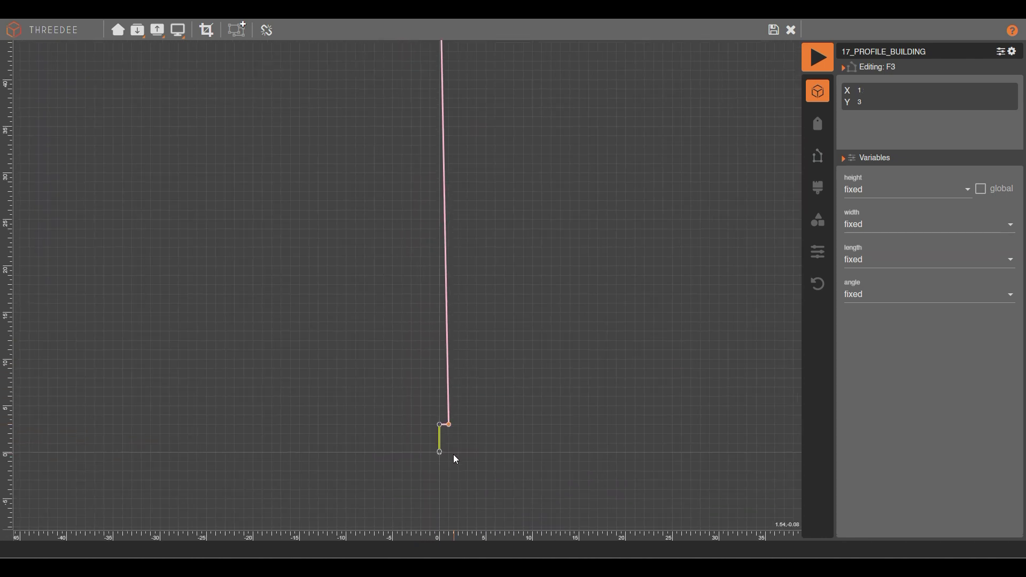
drag(449, 397, 462, 396)
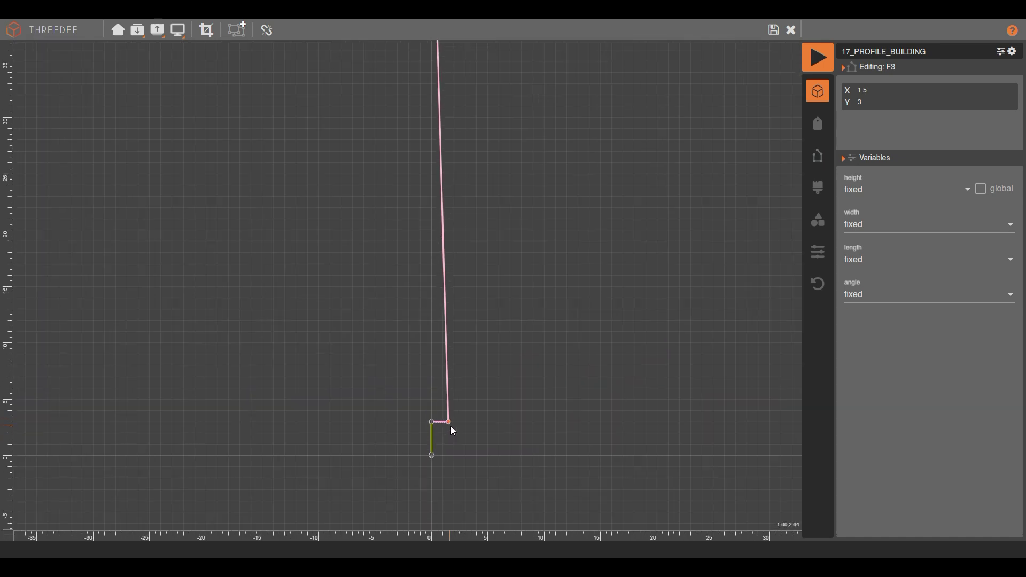
scroll(501, 452, down, 5)
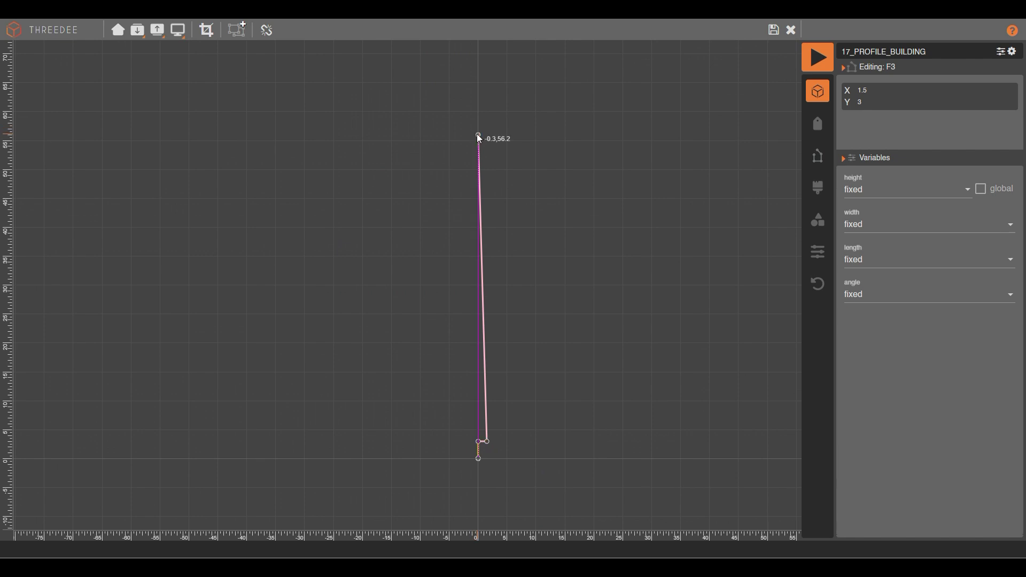
drag(477, 136, 487, 134)
Step: Relabel the short horizontal segment of the F3 profile as CEILING and save the profile
scroll(476, 460, up, 2)
scroll(477, 460, up, 3)
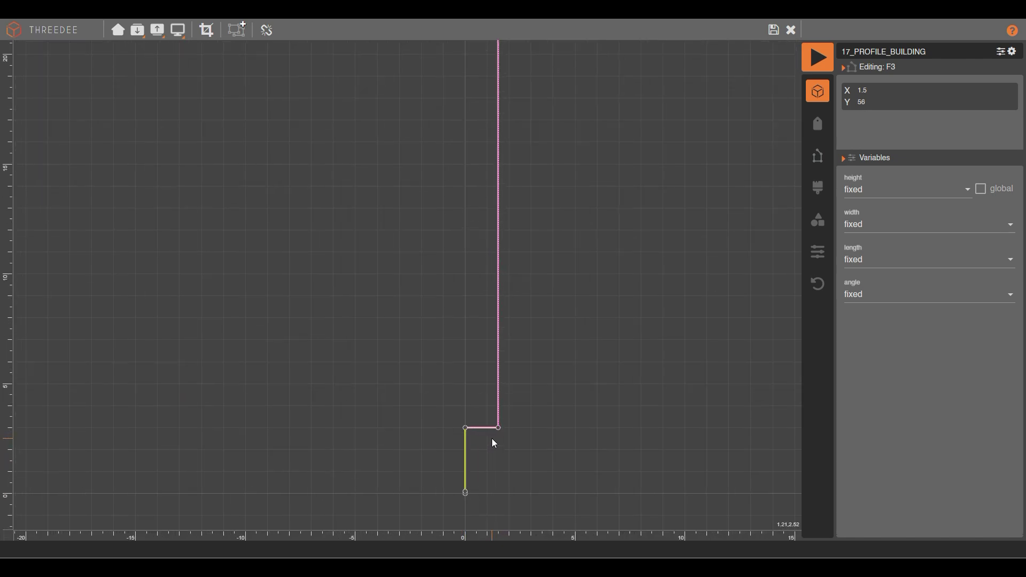
click(483, 423)
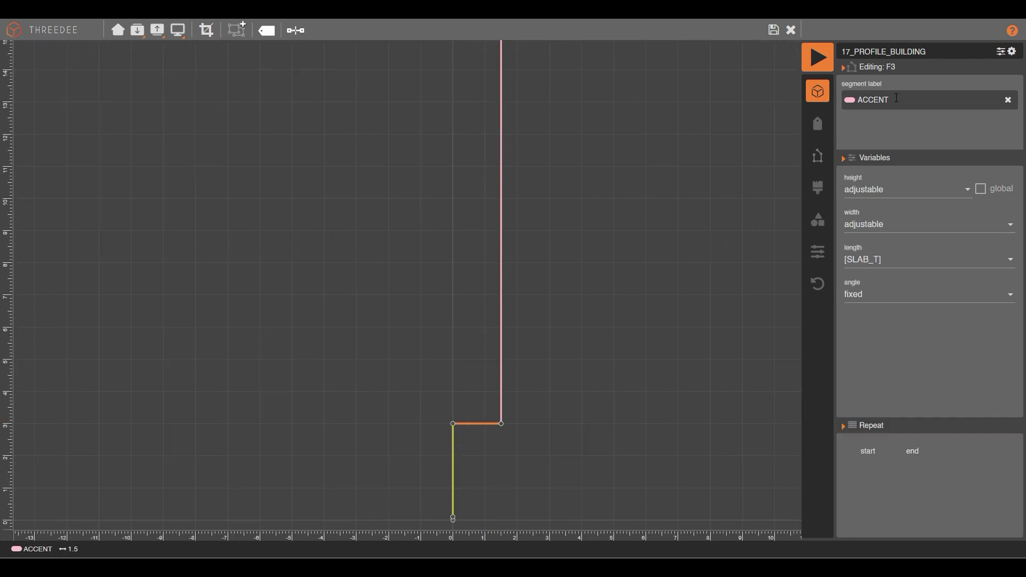
click(1011, 104)
click(922, 98)
text(c)
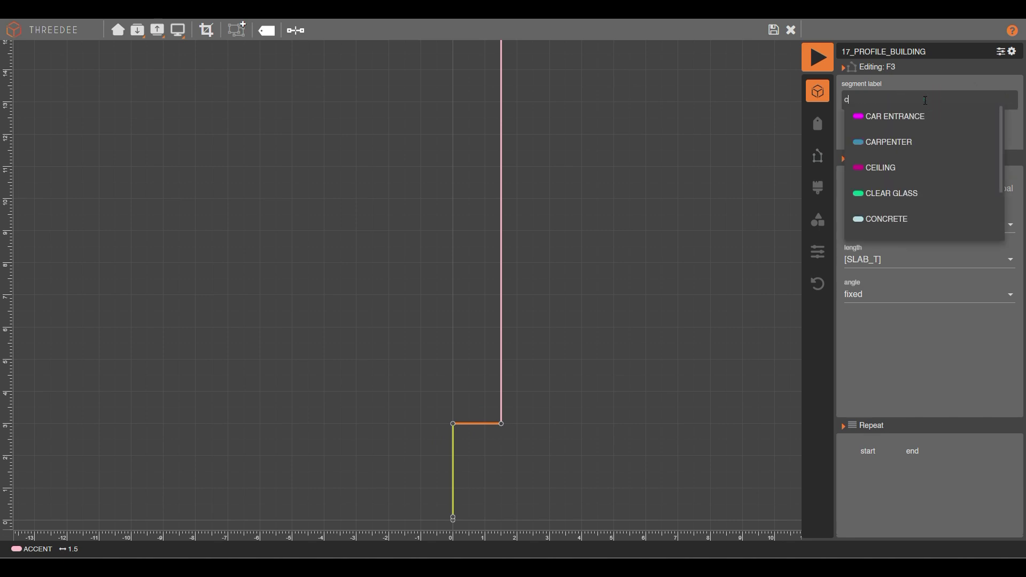
click(903, 163)
click(648, 195)
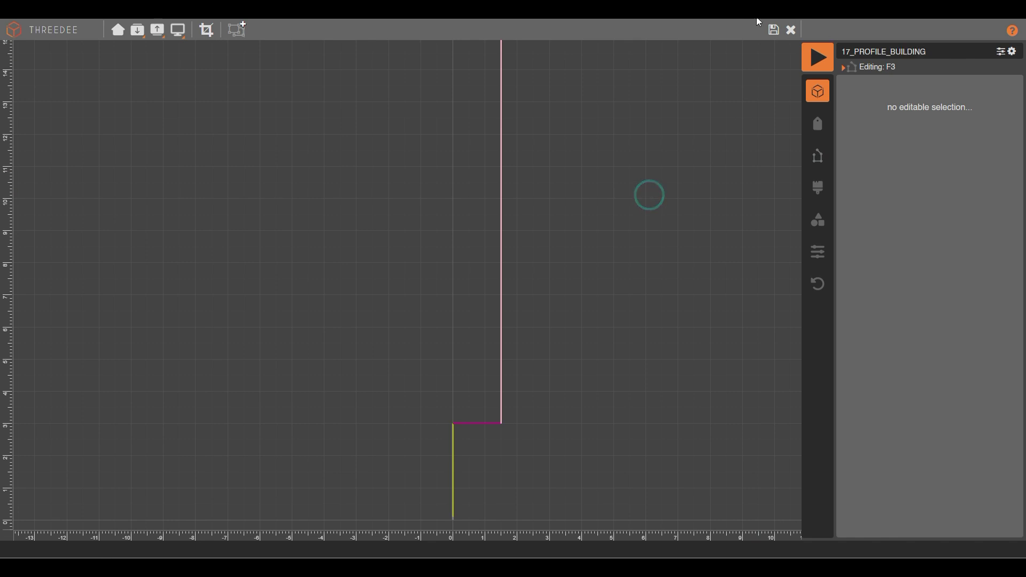
click(773, 30)
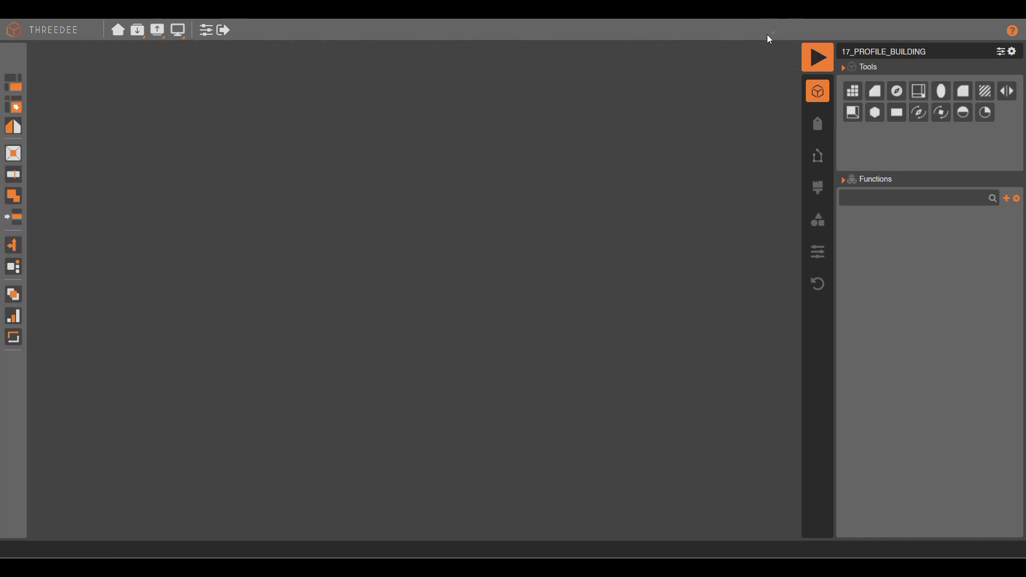
Step: Generate the building and examine the underside of the accent strip above its ground-floor panel
click(812, 64)
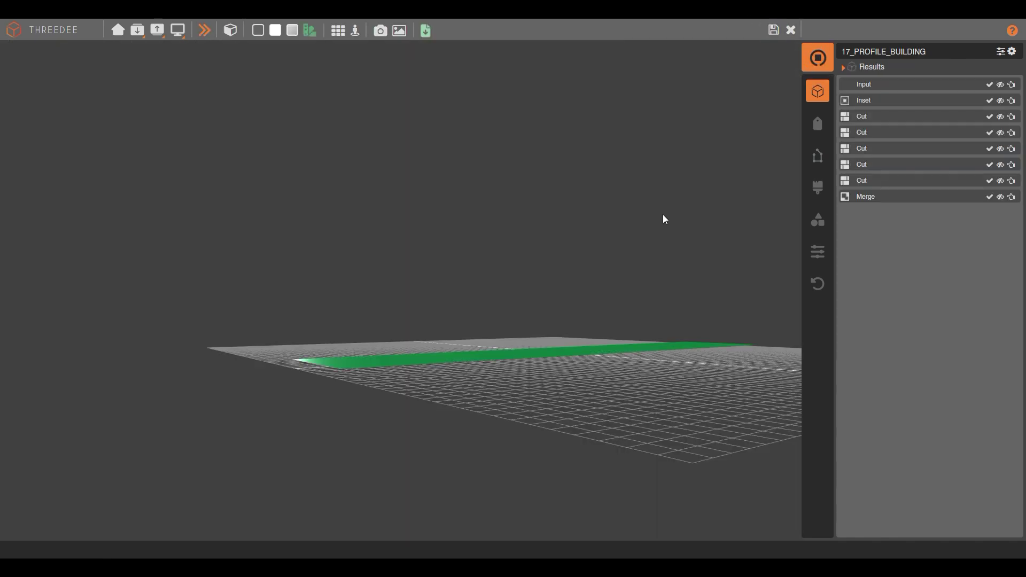
scroll(456, 335, up, 10)
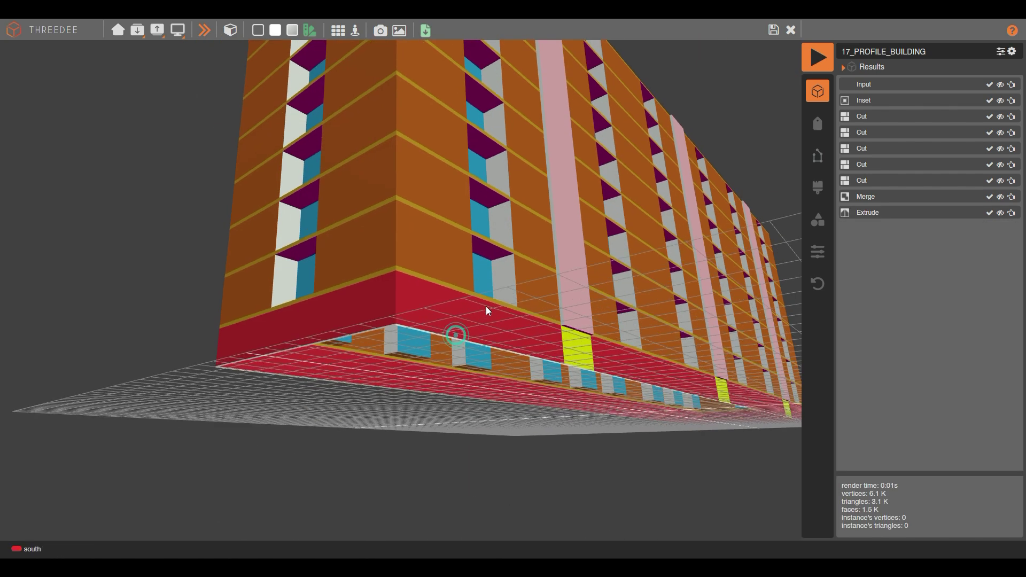
scroll(614, 344, up, 3)
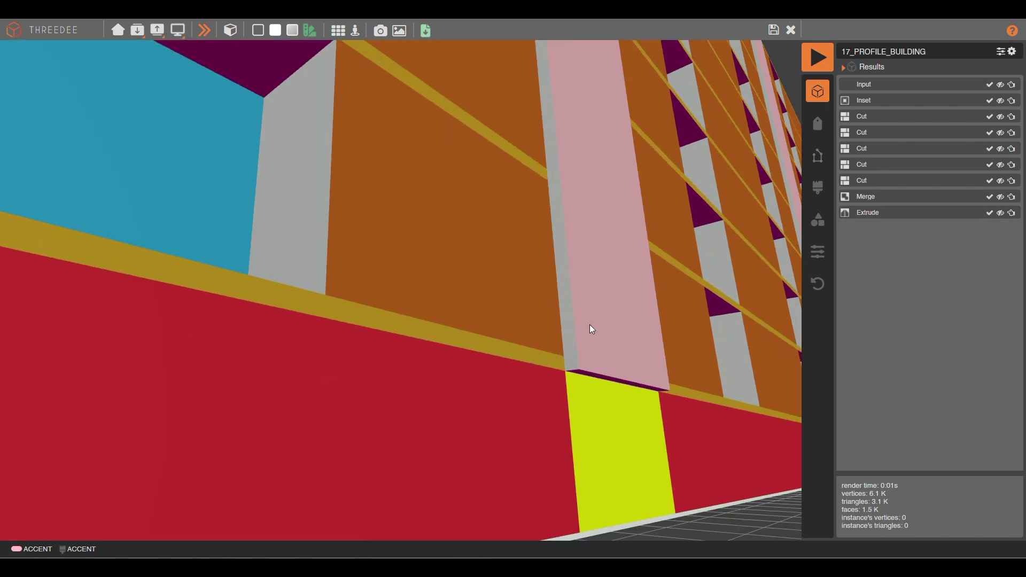
Step: Regenerate the building with a new random variation and examine the base of an accent strip above its ground-floor panel
scroll(567, 288, down, 8)
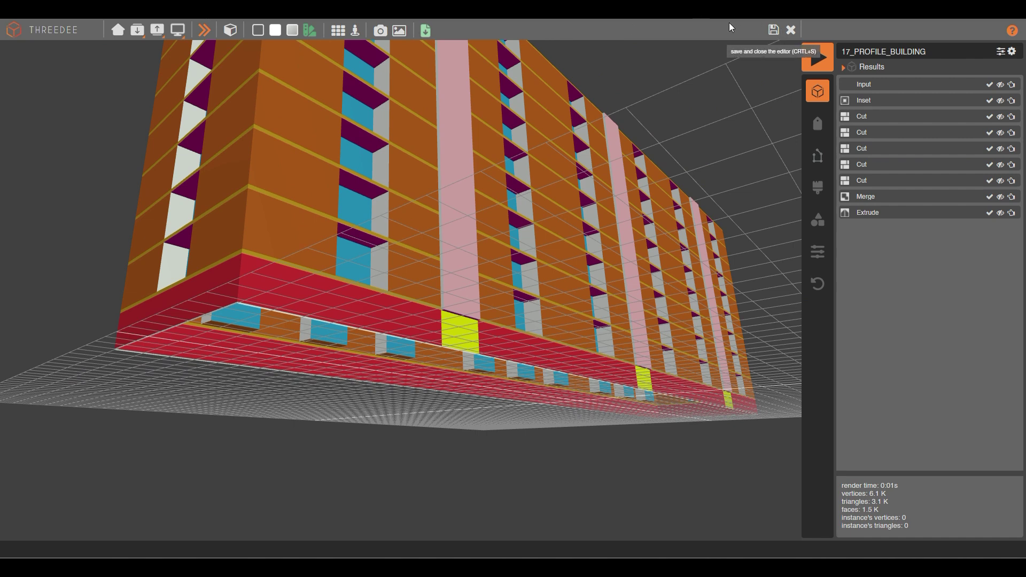
click(206, 31)
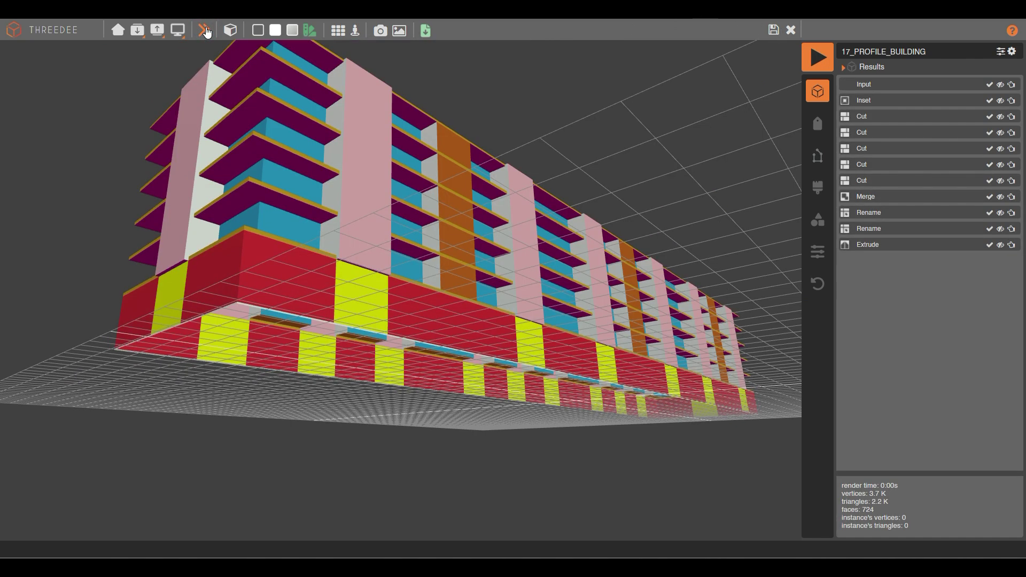
scroll(329, 199, up, 5)
scroll(329, 198, up, 5)
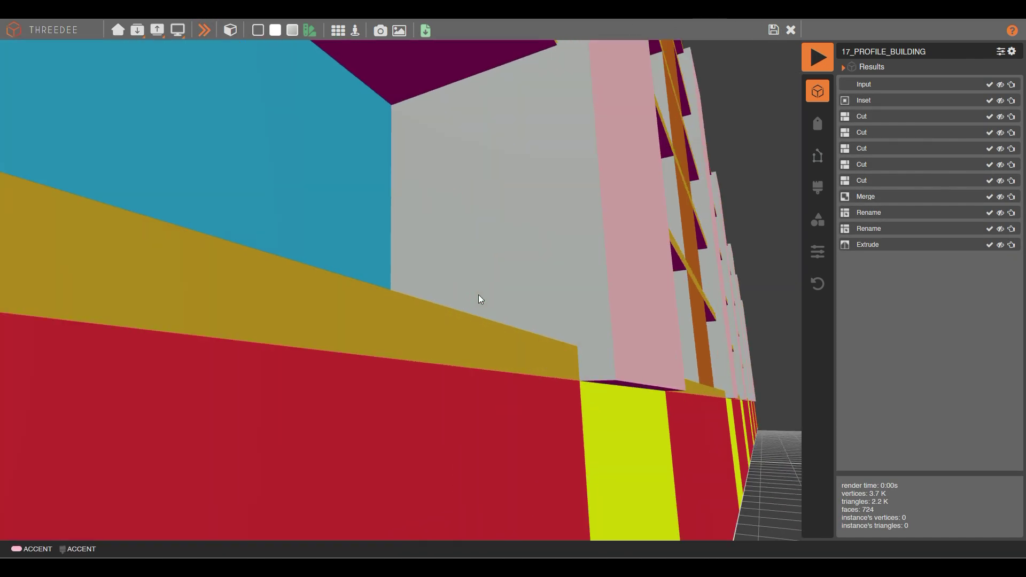
mouse_move(594, 380)
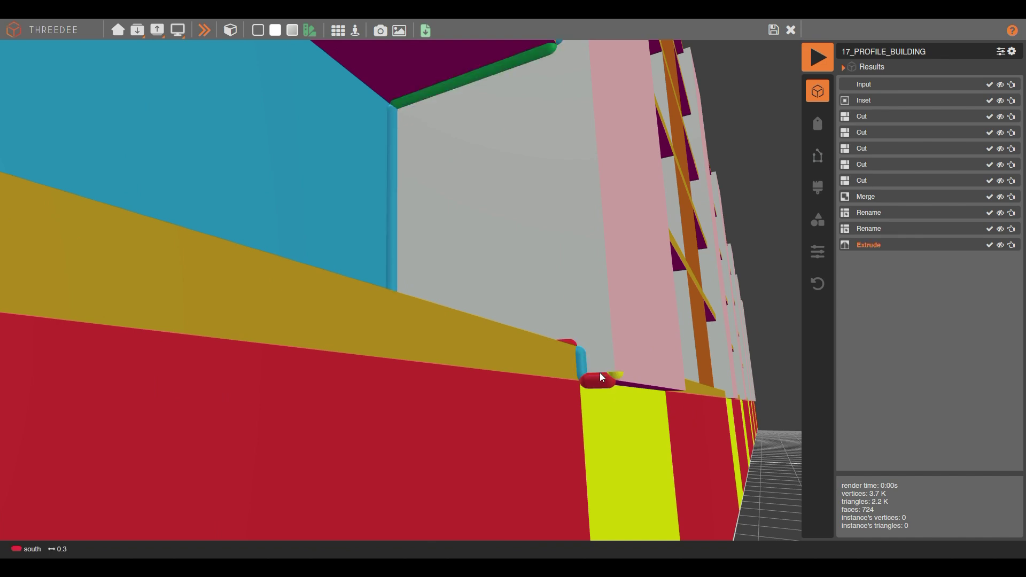
click(790, 30)
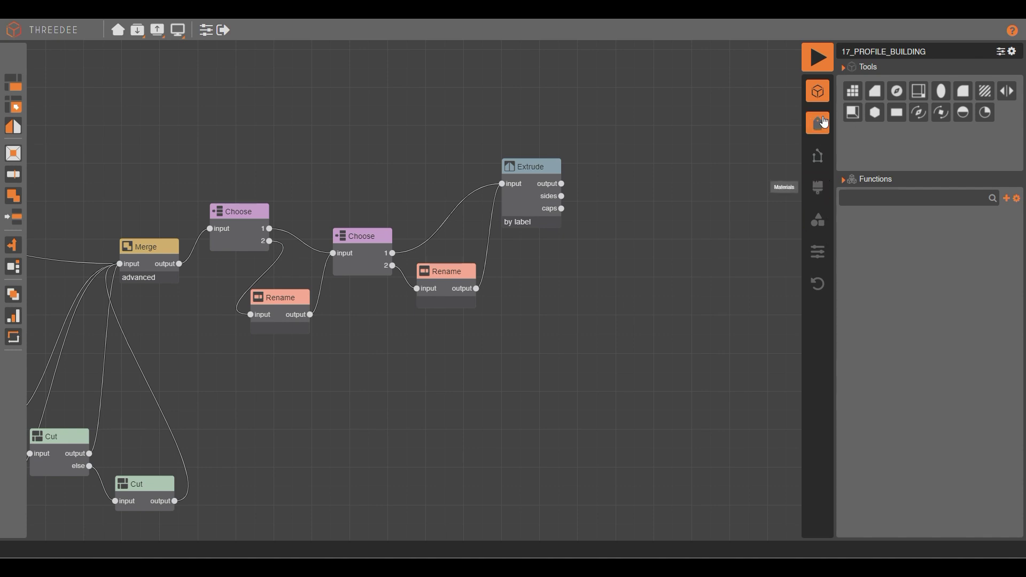
Step: Open the F3 profile for editing and set the length variable of its CEILING segment to fixed
click(827, 156)
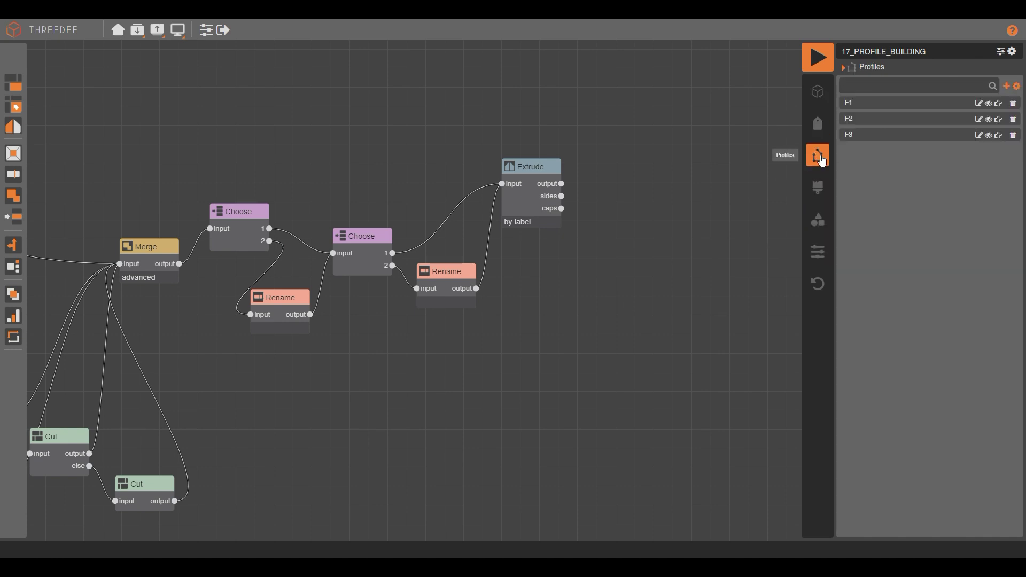
click(979, 135)
scroll(400, 472, up, 5)
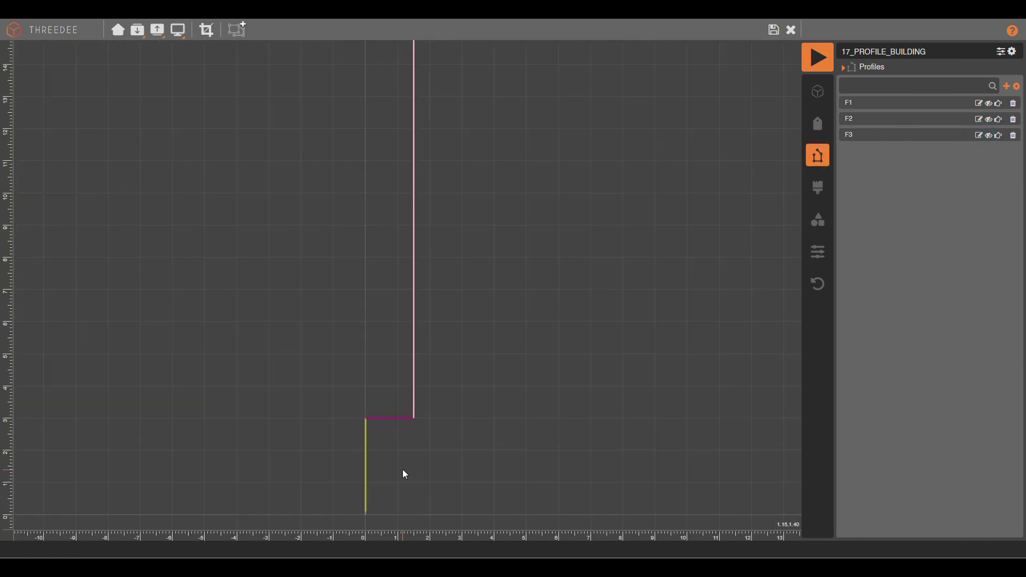
scroll(374, 470, up, 2)
scroll(414, 387, down, 2)
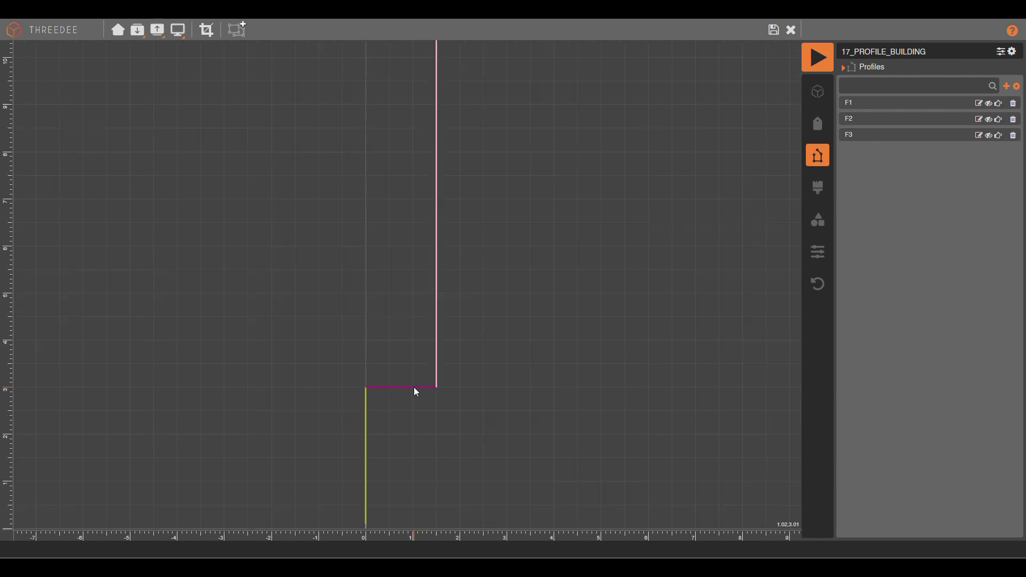
click(381, 402)
click(398, 388)
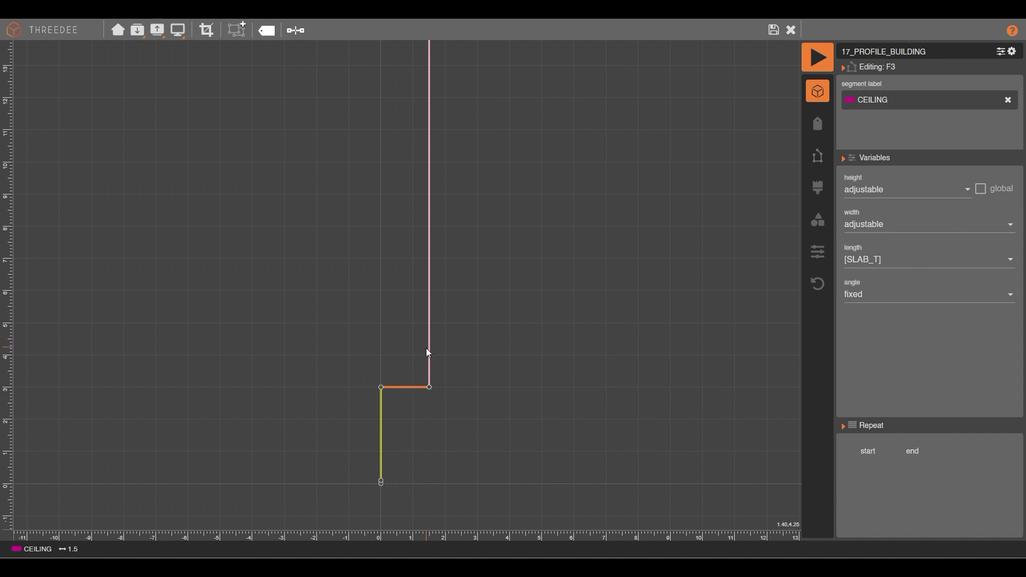
click(947, 267)
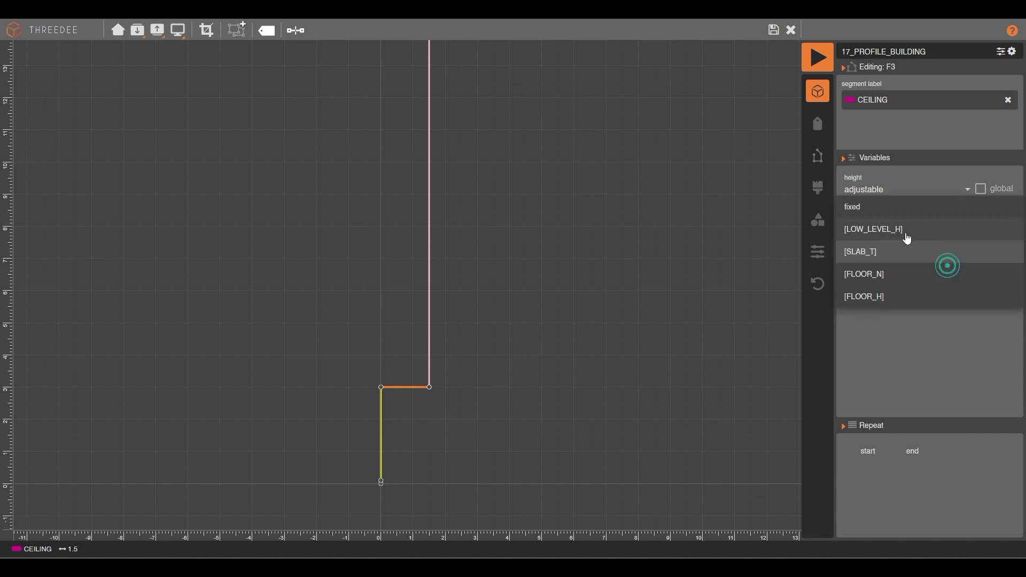
click(873, 212)
Step: Split the long ACCENT segment of the F3 profile and move the new point down, leaving a lower segment 0.8 long
click(430, 361)
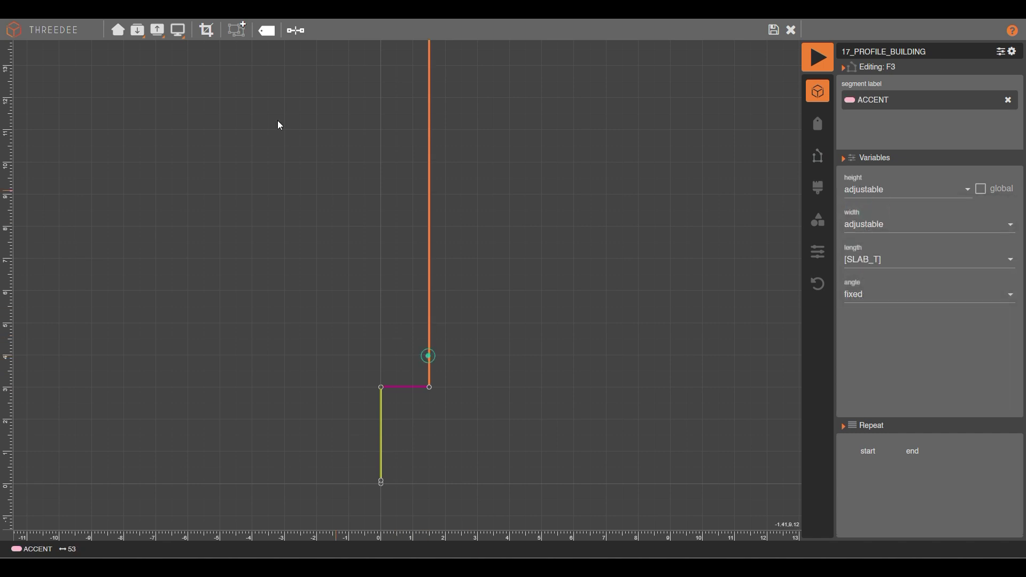
click(296, 30)
scroll(459, 359, down, 4)
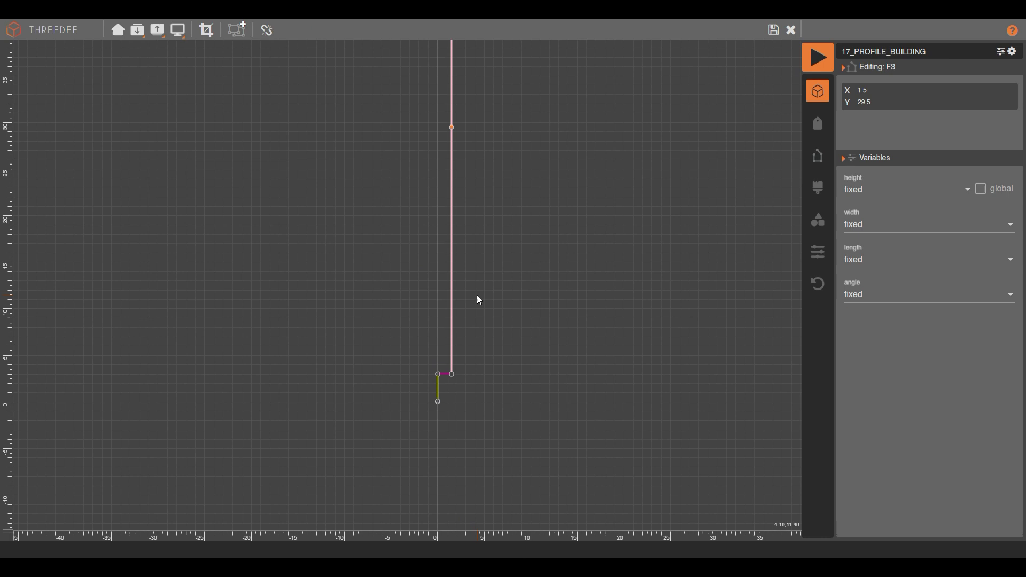
drag(459, 168, 462, 370)
scroll(460, 350, up, 4)
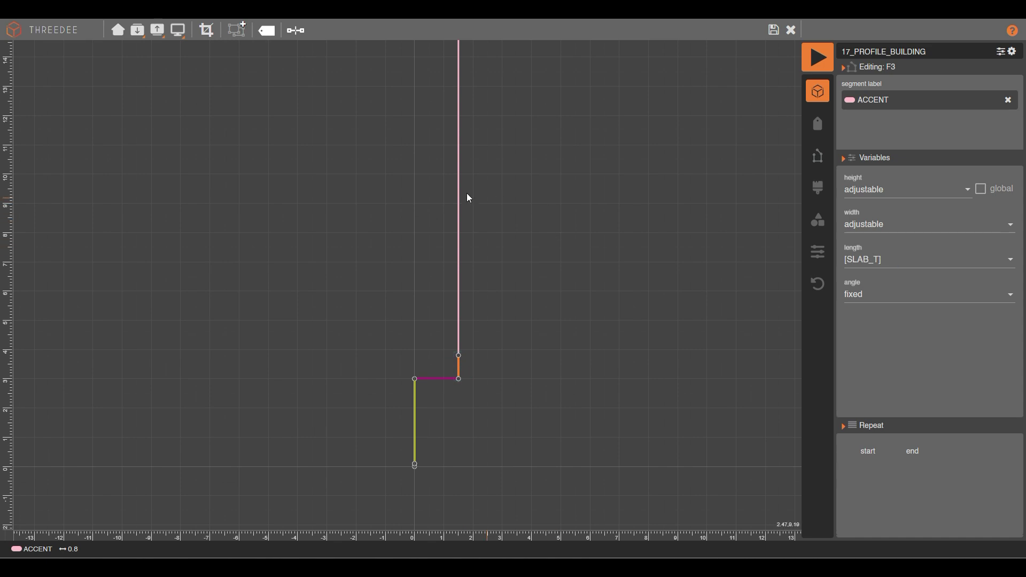
Step: Set the length variable of the long upper ACCENT segment to fixed
click(457, 175)
click(891, 260)
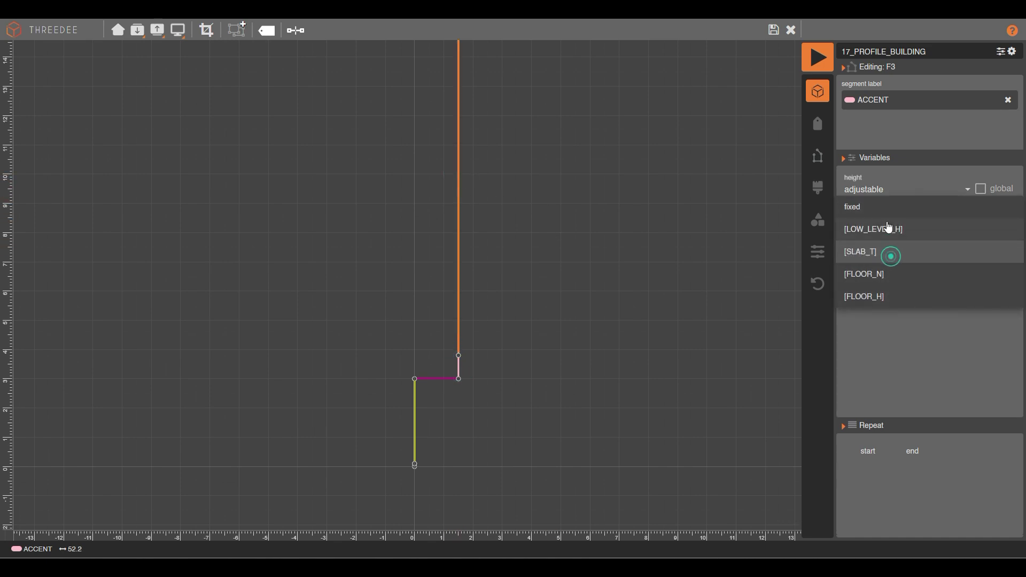
click(871, 219)
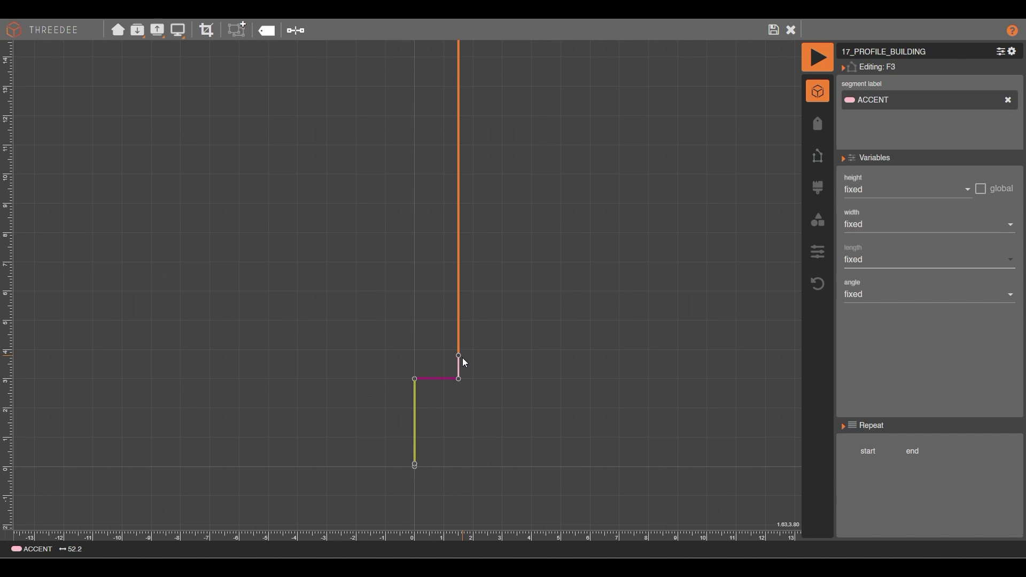
click(520, 268)
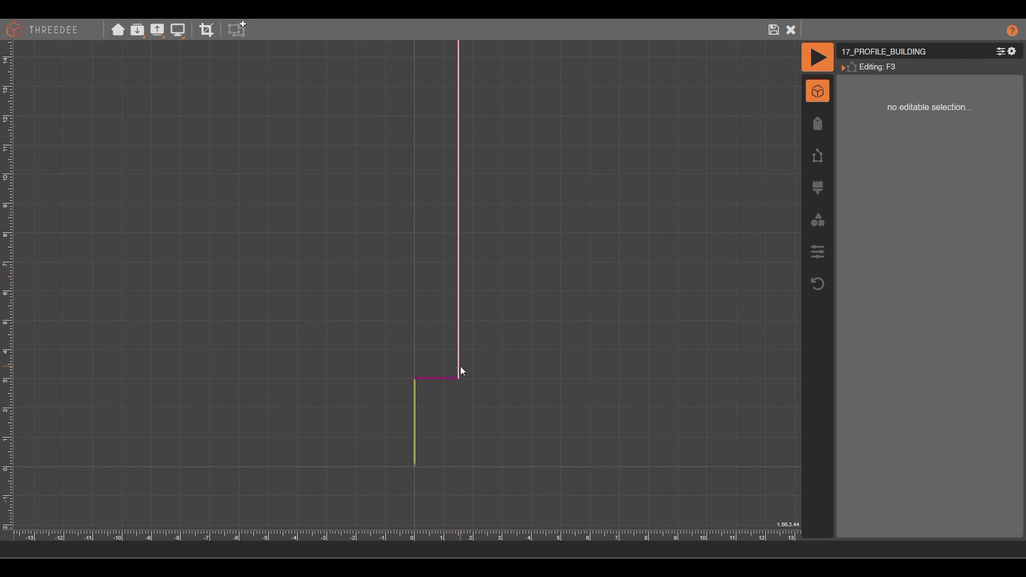
Step: Relabel the short vertical segment above the CEILING segment as TRIM and save the F3 profile
click(458, 367)
click(1008, 100)
click(928, 100)
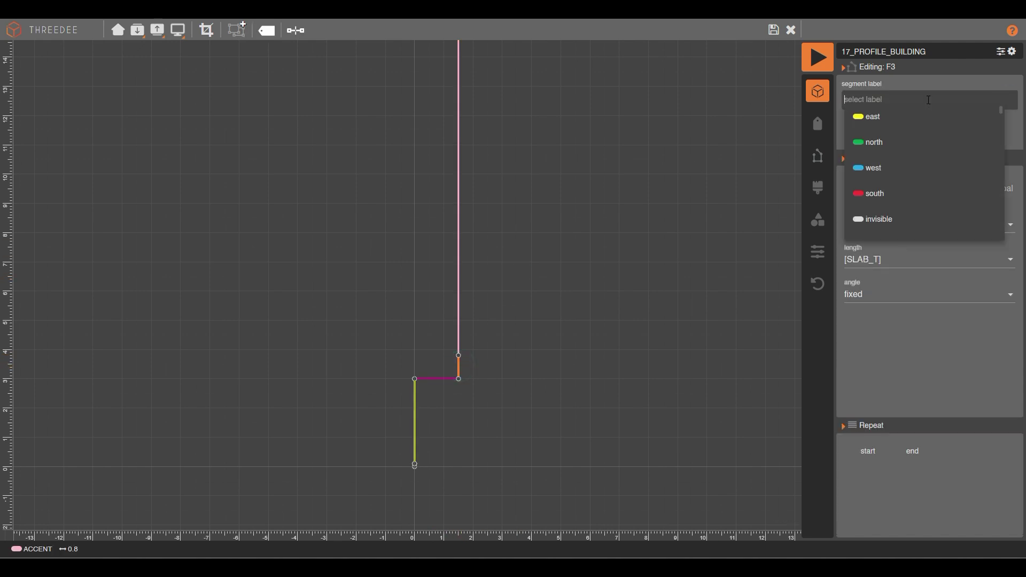
text(t)
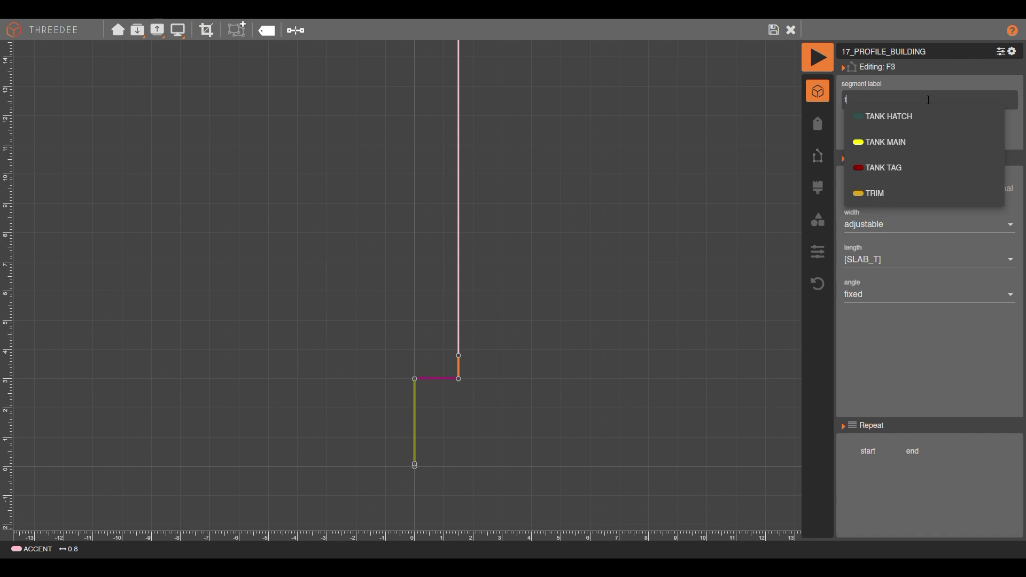
click(913, 192)
click(639, 238)
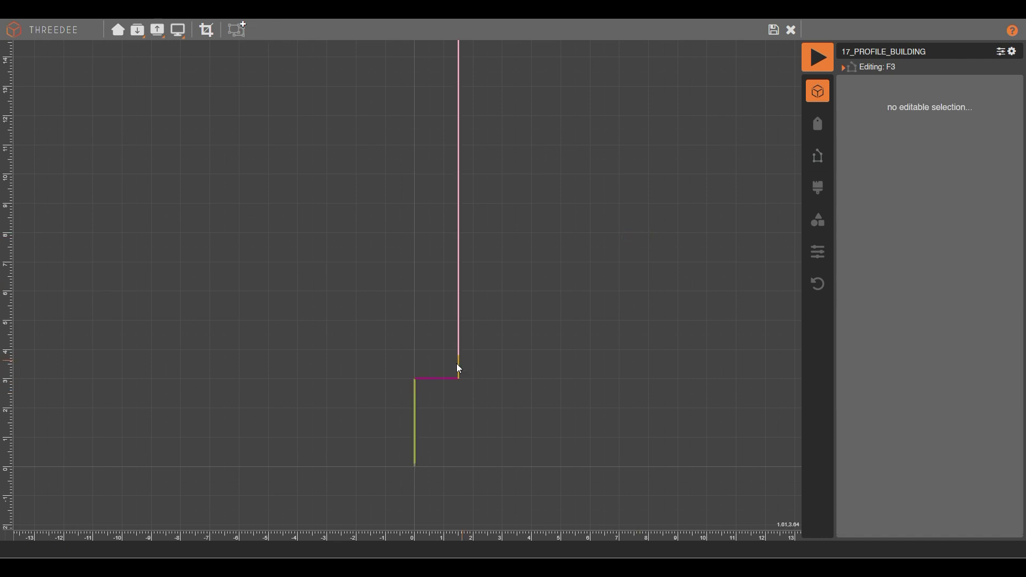
click(442, 379)
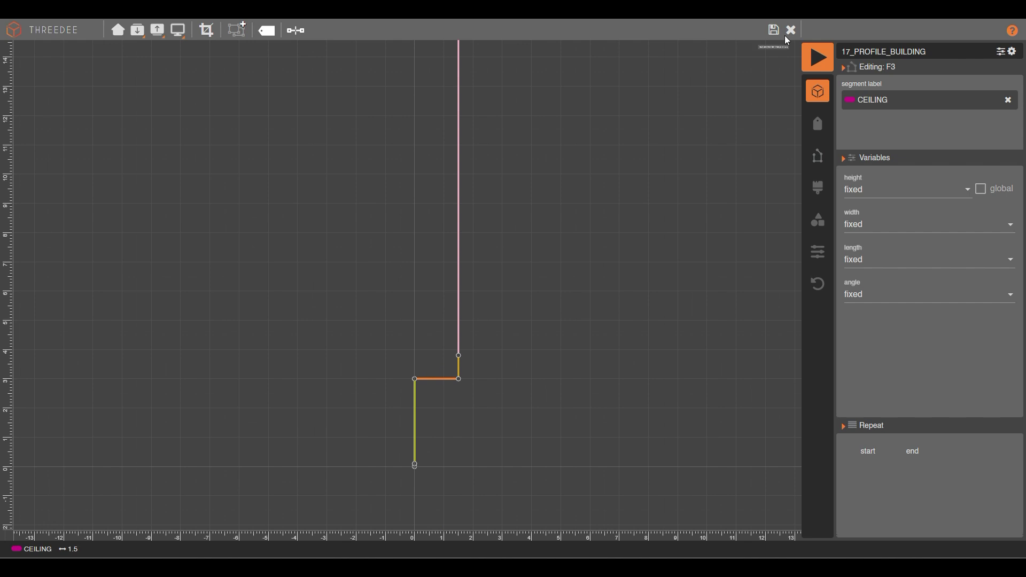
click(791, 30)
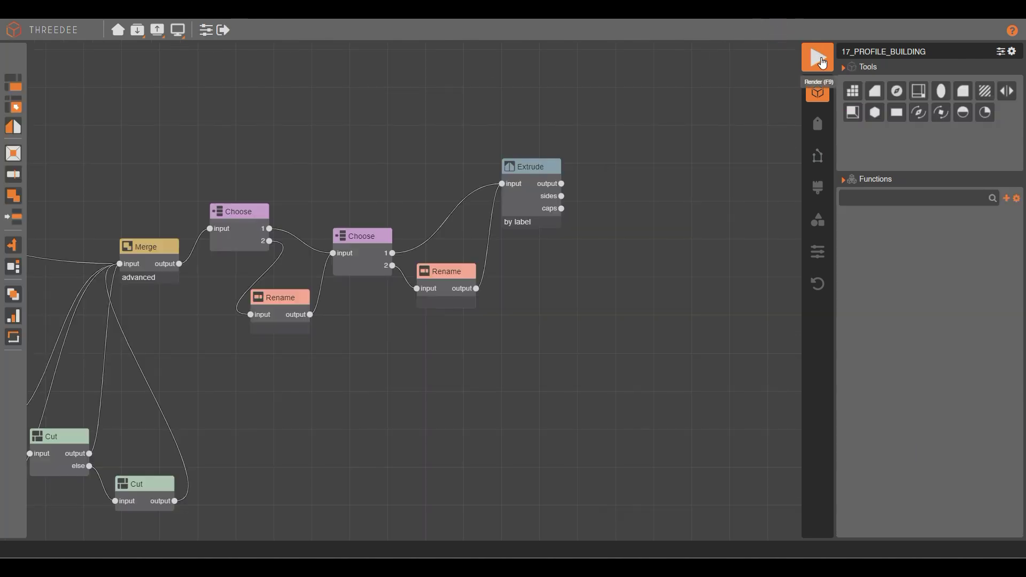
Step: Generate the building and examine the accent strips and the trim along their lower edges from several sides
click(817, 57)
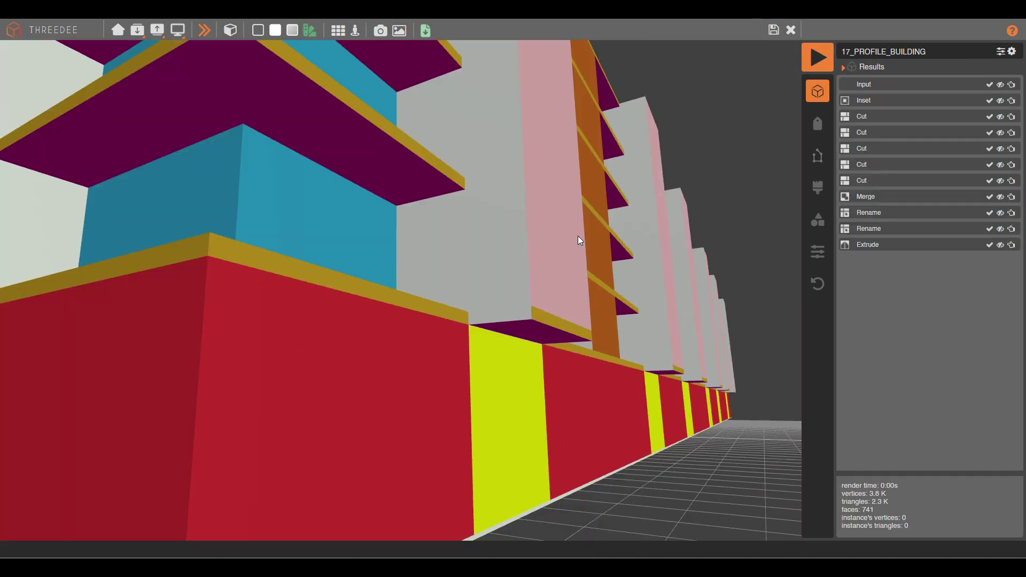
scroll(578, 235, down, 5)
scroll(456, 265, up, 4)
drag(456, 265, 334, 301)
scroll(492, 256, down, 4)
scroll(448, 337, up, 5)
scroll(469, 276, down, 5)
scroll(403, 317, up, 5)
click(415, 242)
scroll(413, 224, down, 4)
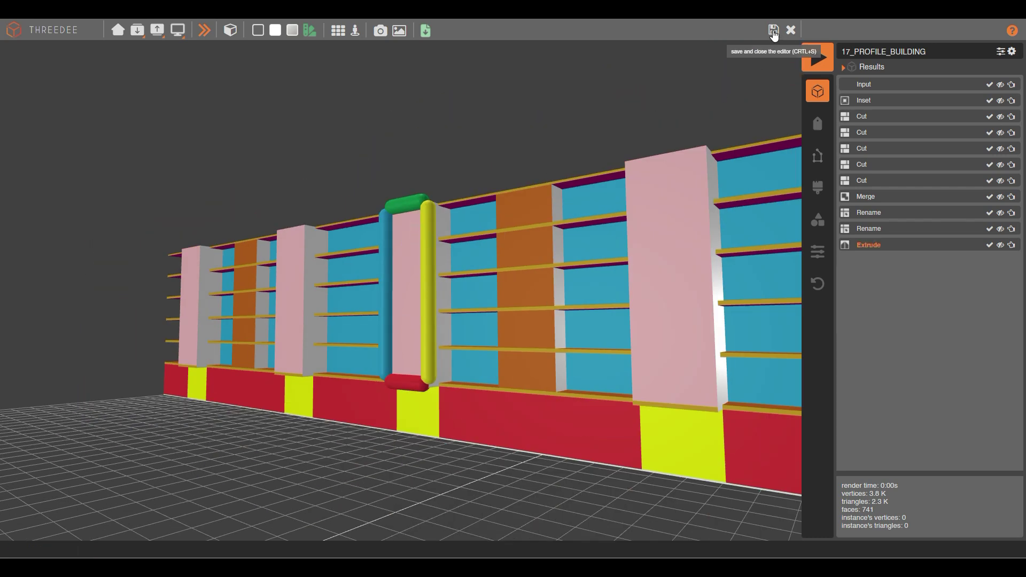
click(773, 30)
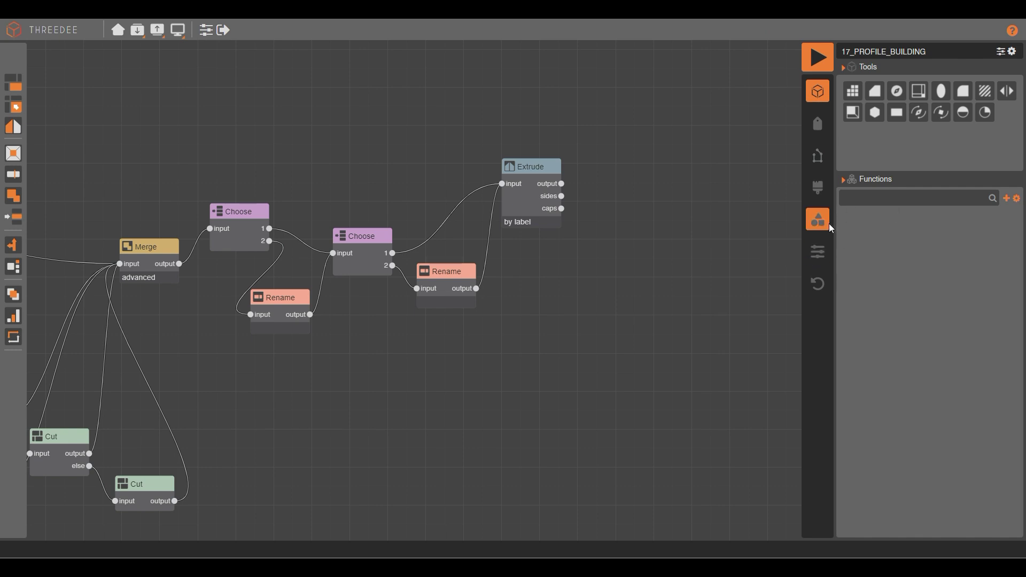
Step: Open the F3 profile for editing, split its ENTRANCE segment and move the new point to X -2, Y 0.1
click(817, 155)
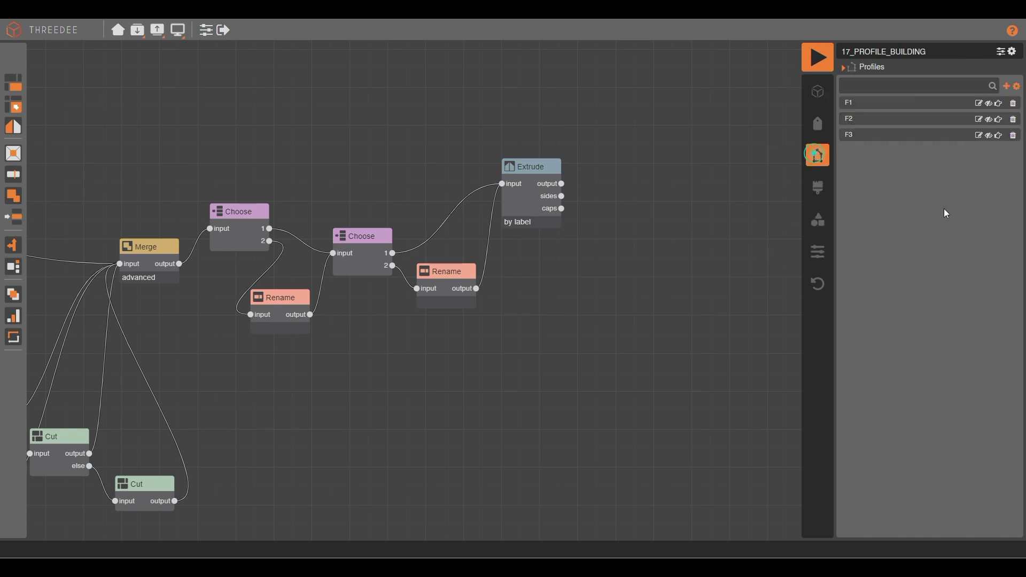
click(978, 135)
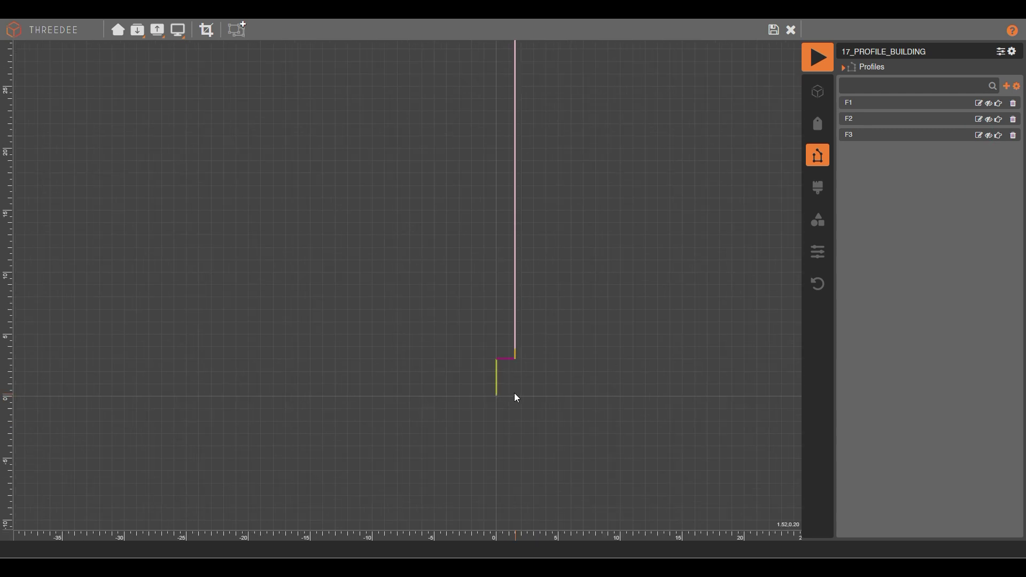
click(504, 453)
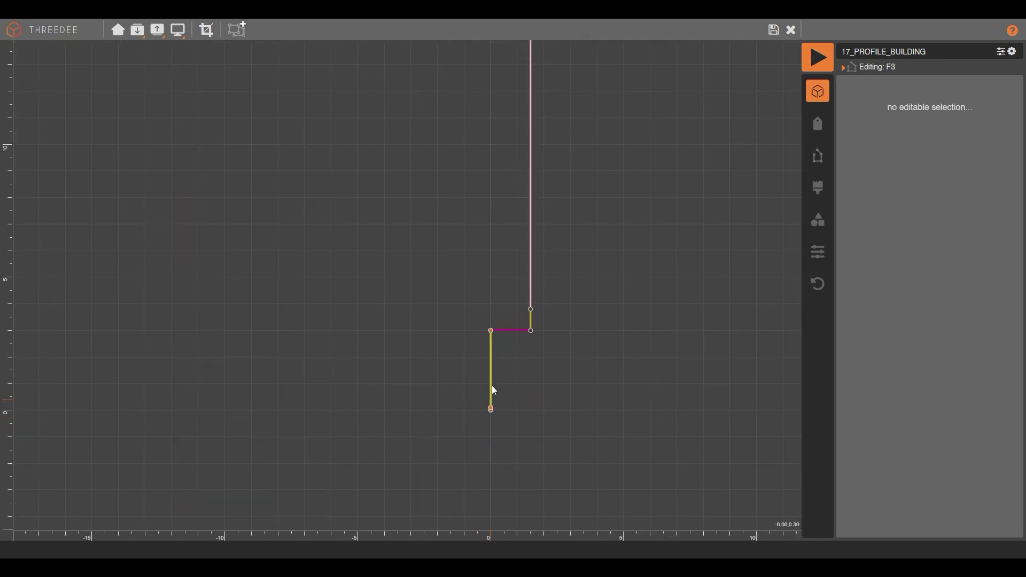
click(490, 382)
click(296, 30)
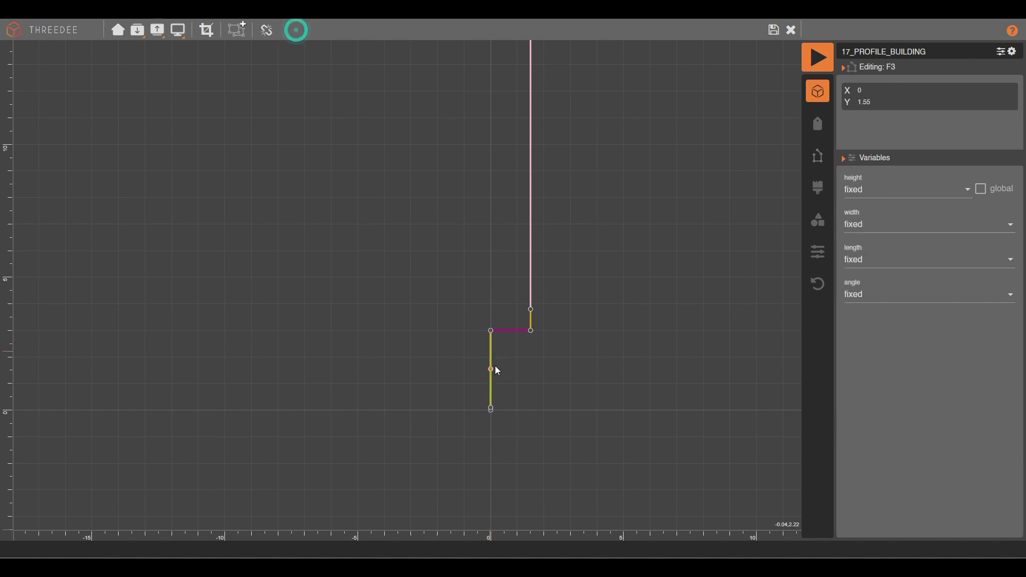
drag(491, 369, 437, 407)
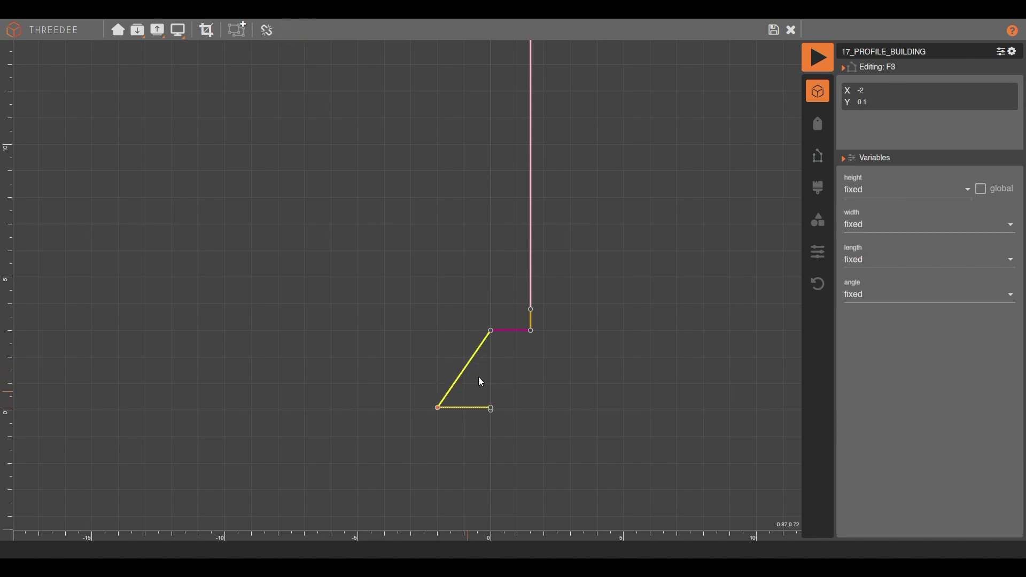
Step: Split the slanted ENTRANCE segment and move the new point to X -2, Y 3 to form a rectangular recess
click(468, 364)
click(295, 30)
drag(463, 367, 437, 331)
scroll(424, 381, up, 2)
scroll(425, 377, up, 1)
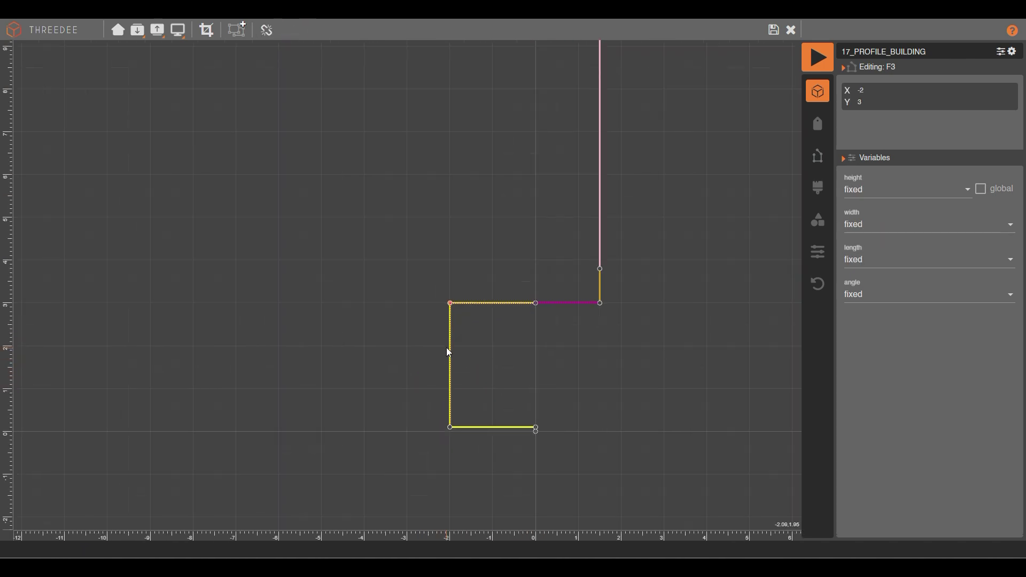
Step: Relabel the upper horizontal segment of the entrance recess as CEILING
click(496, 302)
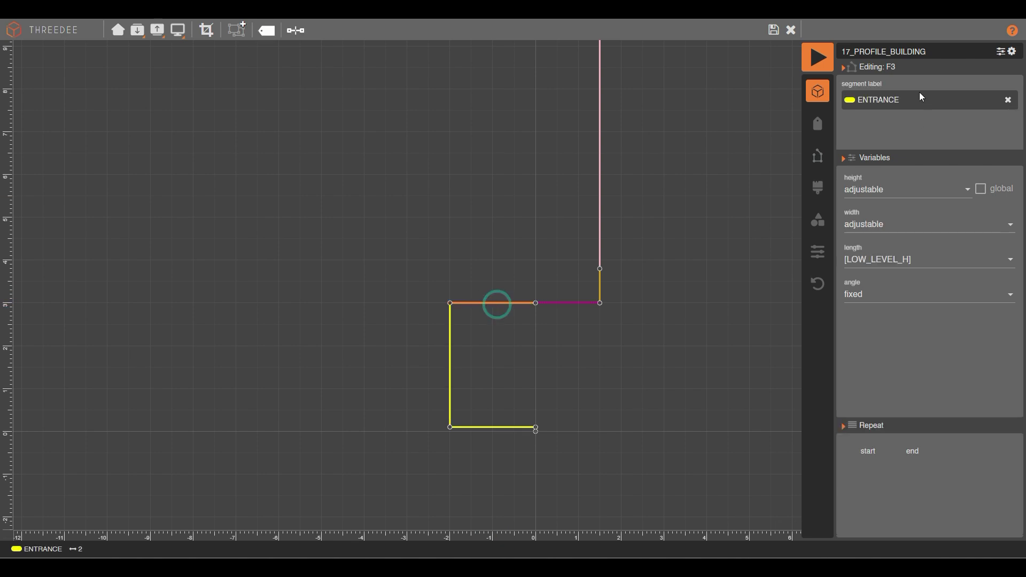
click(1008, 100)
click(923, 103)
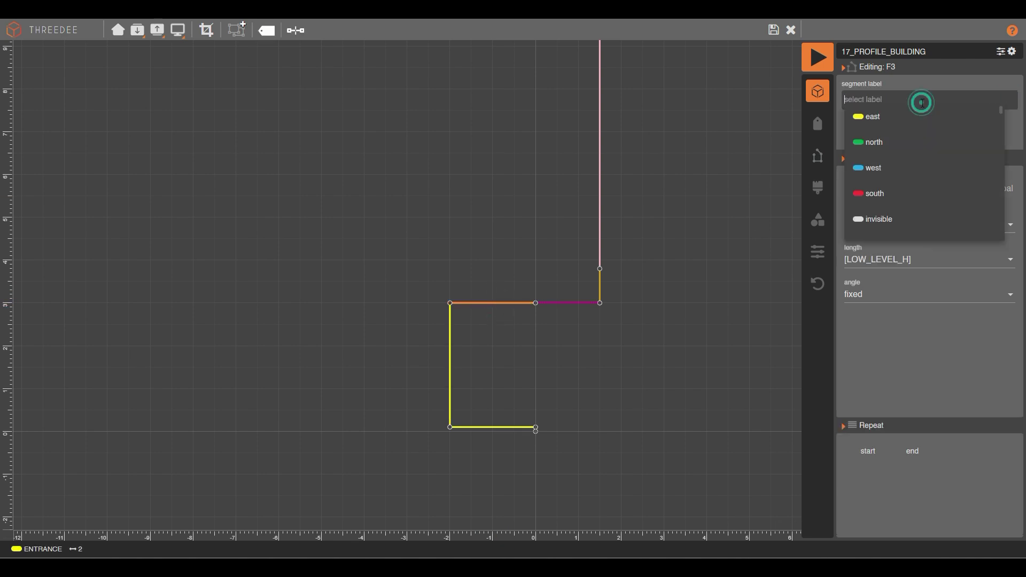
scroll(913, 112, down, 5)
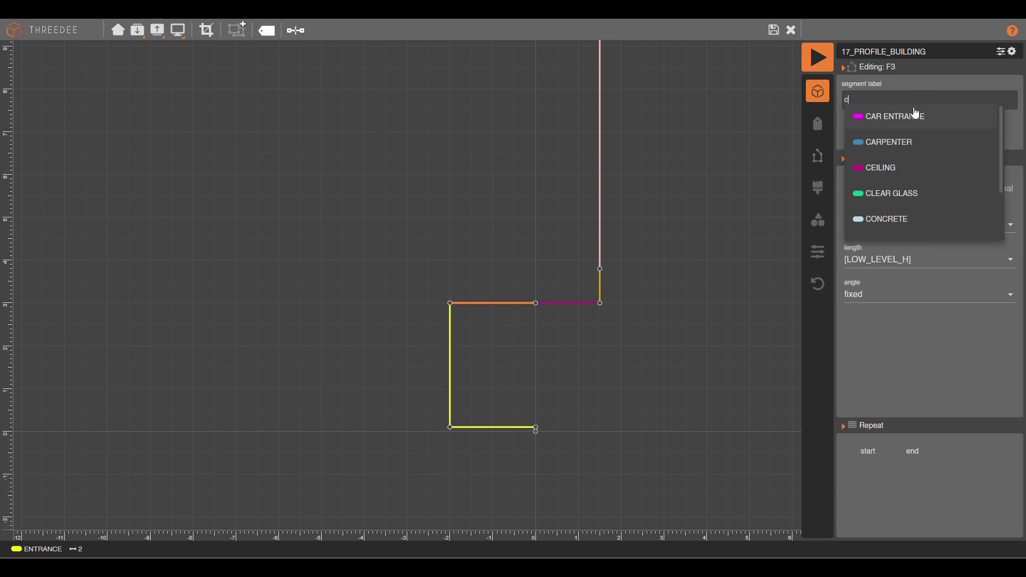
click(899, 163)
Step: Relabel the lower horizontal segment of the entrance recess as ENT FLOOR
click(513, 426)
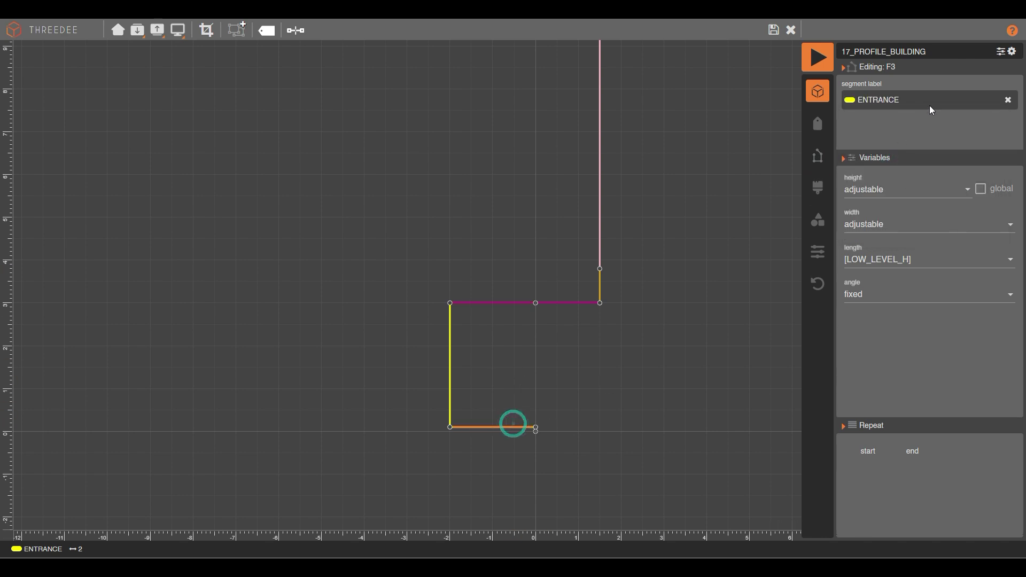
click(1008, 101)
click(904, 100)
text(e)
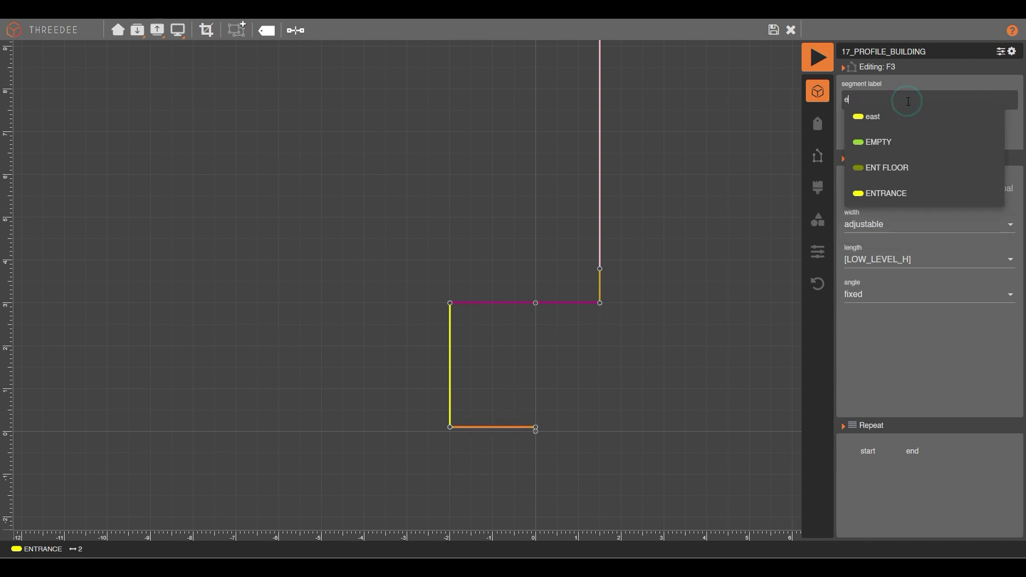
click(896, 169)
click(692, 277)
Step: Remove the intermediate point at X 0, Y 3 so the recess ceiling becomes one continuous CEILING segment
scroll(497, 346, down, 6)
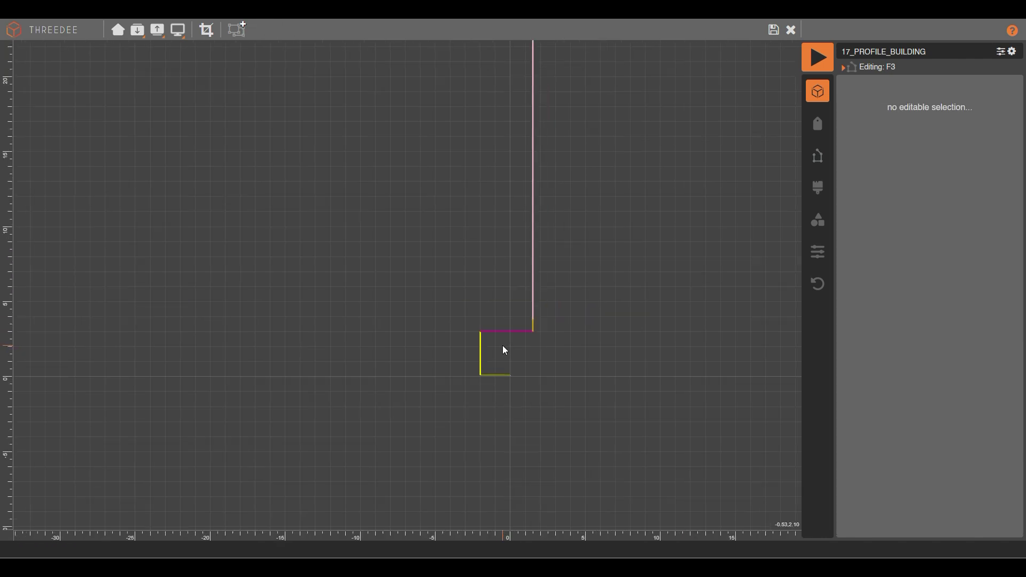
scroll(514, 350, down, 3)
scroll(547, 339, up, 2)
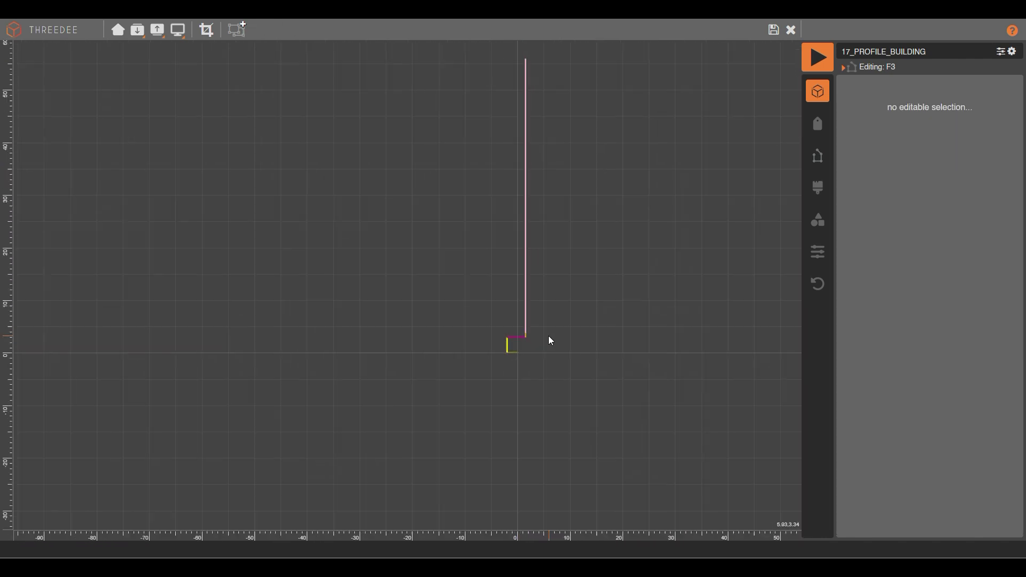
scroll(463, 449, down, 2)
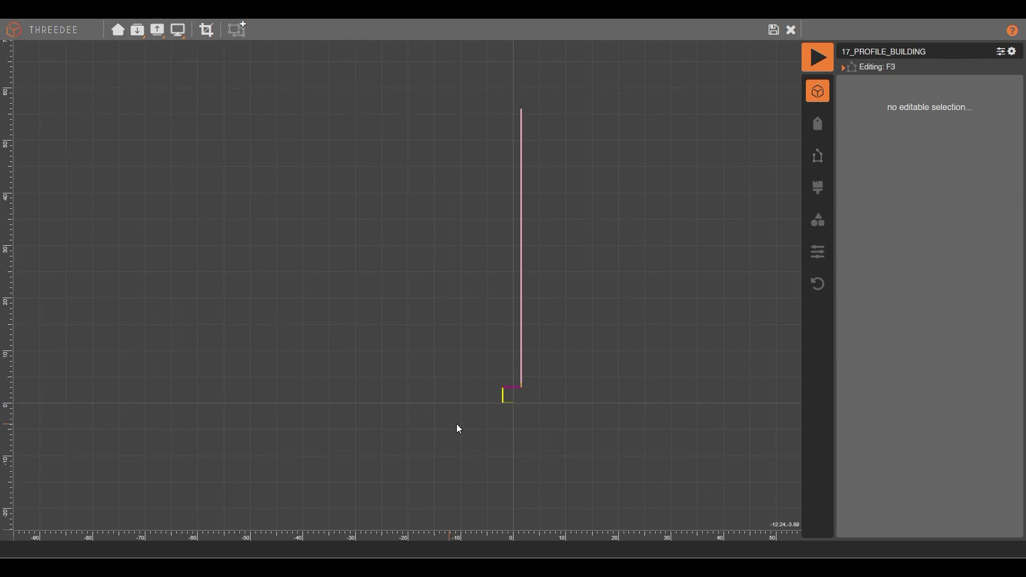
scroll(532, 393, up, 3)
scroll(511, 392, up, 5)
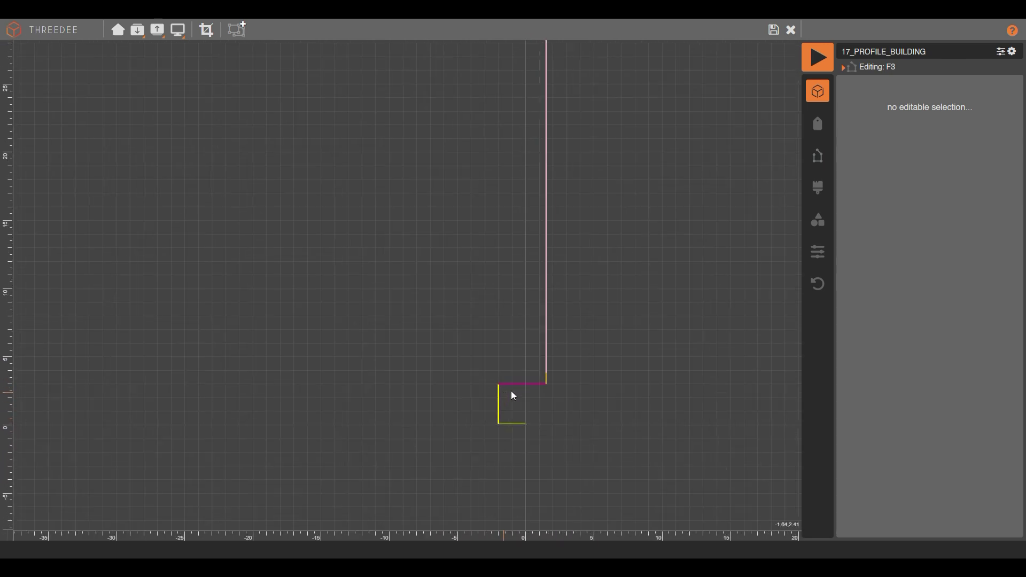
click(536, 382)
click(533, 382)
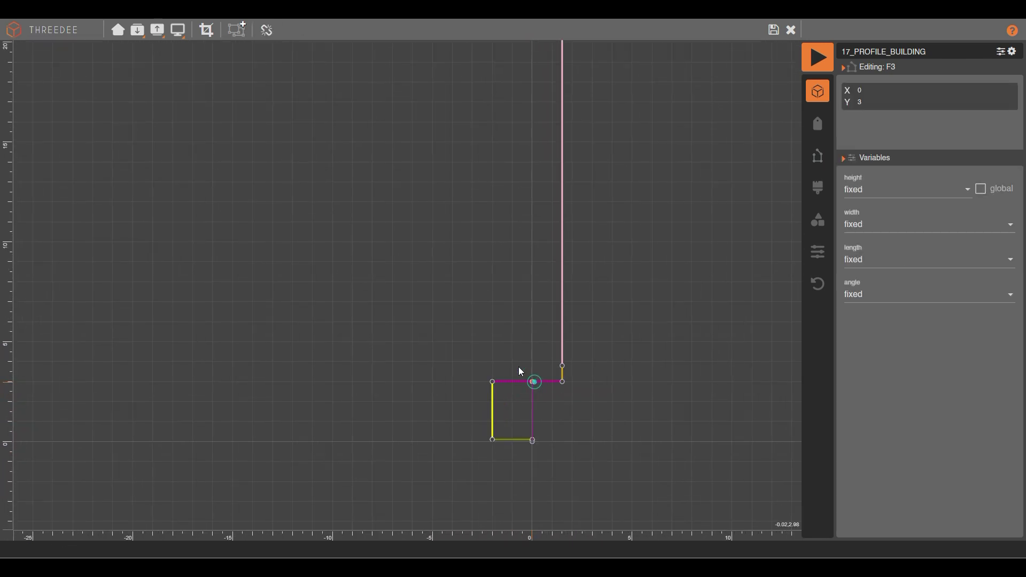
click(265, 31)
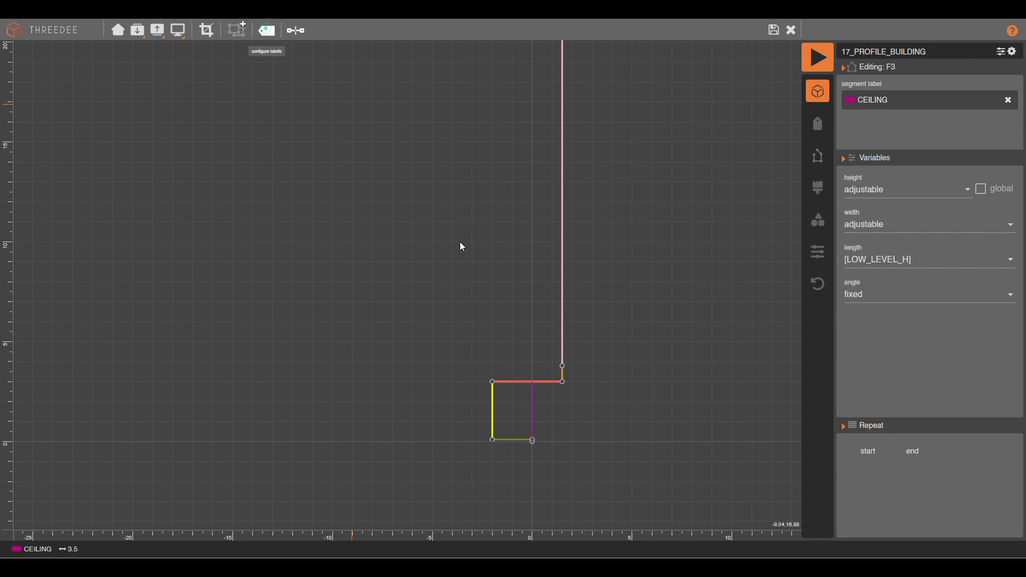
click(507, 470)
Step: Select the points of the upright facade segments above the recess and create an interpolation of the profile
scroll(518, 467, down, 6)
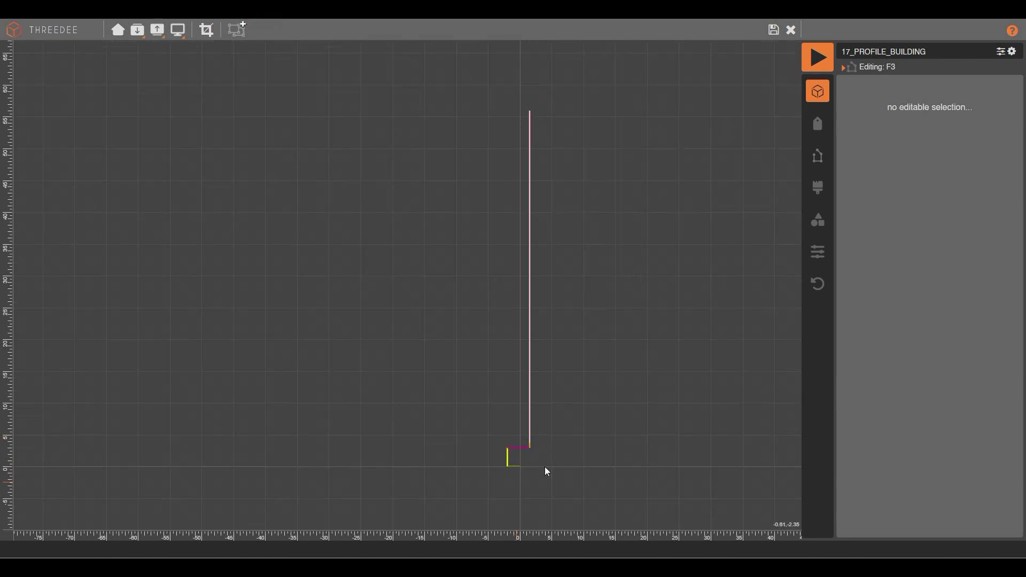
drag(568, 454, 510, 86)
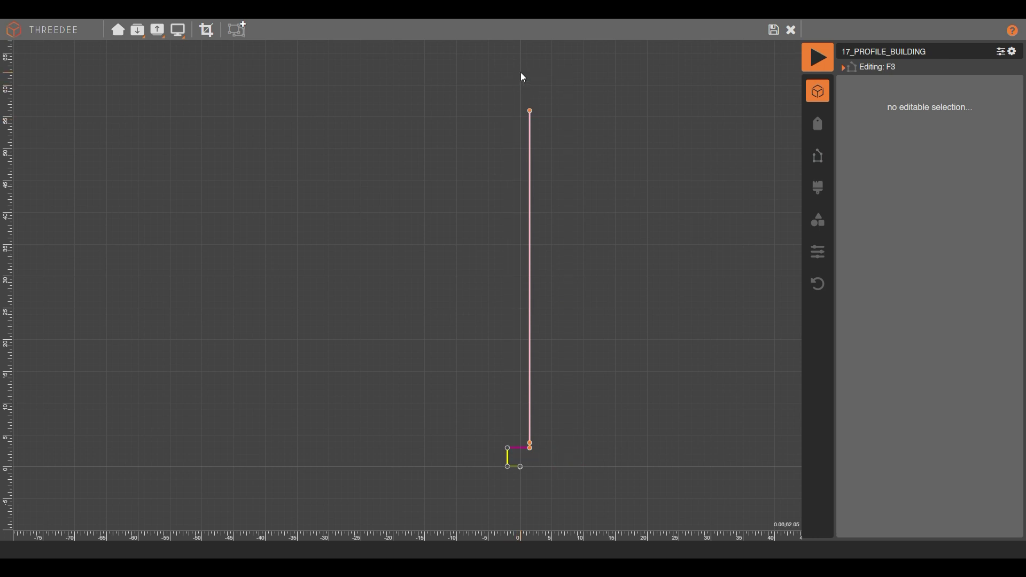
click(237, 30)
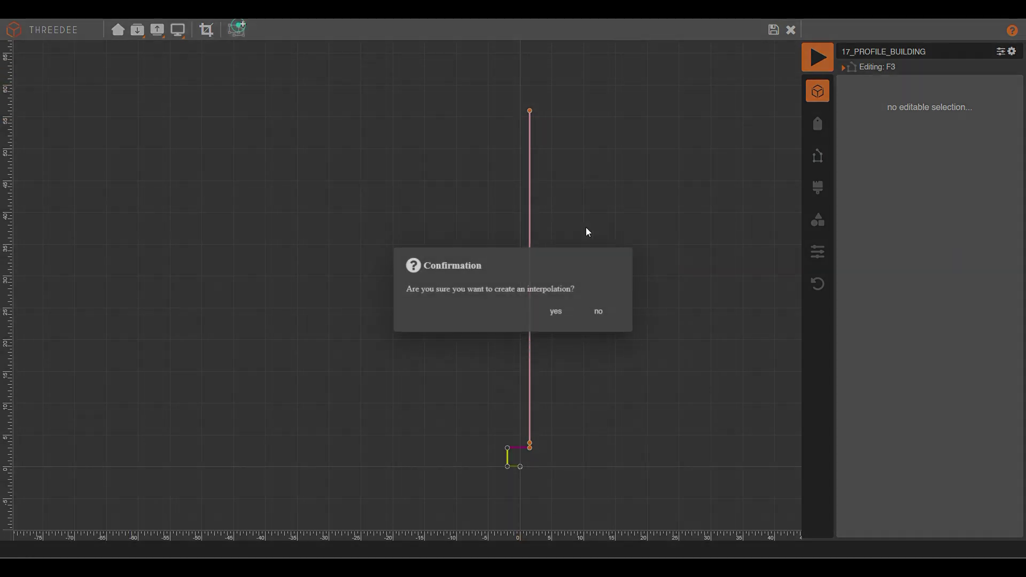
click(554, 310)
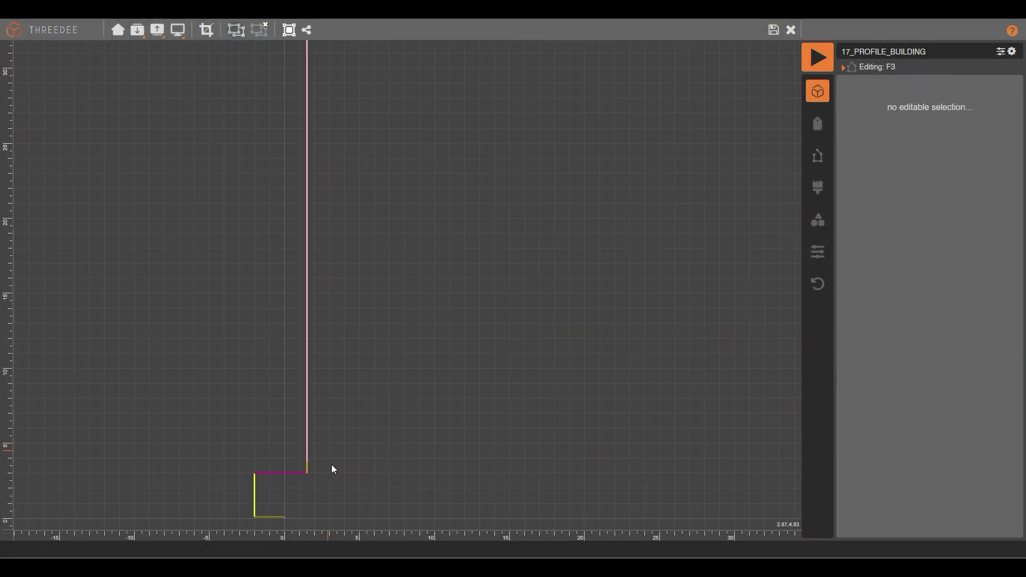
Step: In the interpolation, shift the upright facade and trim segments inward to about X -0.9 and save the profile
scroll(454, 501, down, 10)
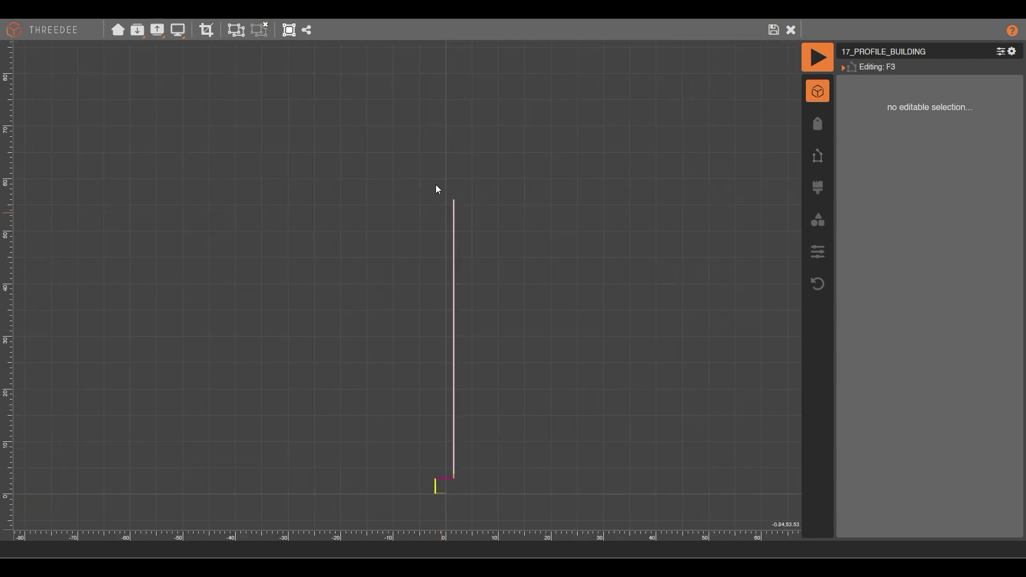
drag(442, 164, 505, 486)
scroll(463, 495, up, 5)
scroll(462, 492, up, 10)
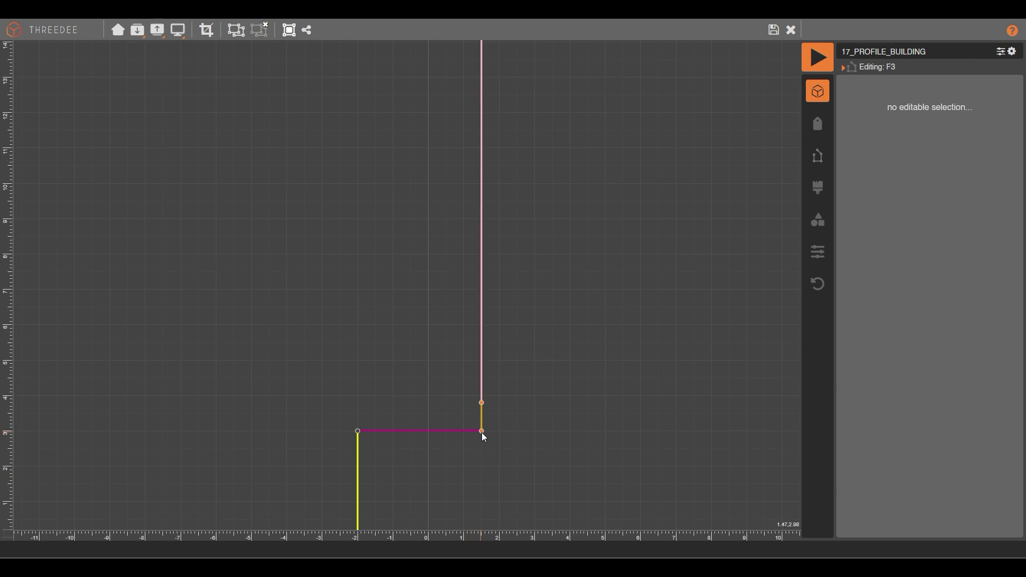
drag(480, 431, 397, 431)
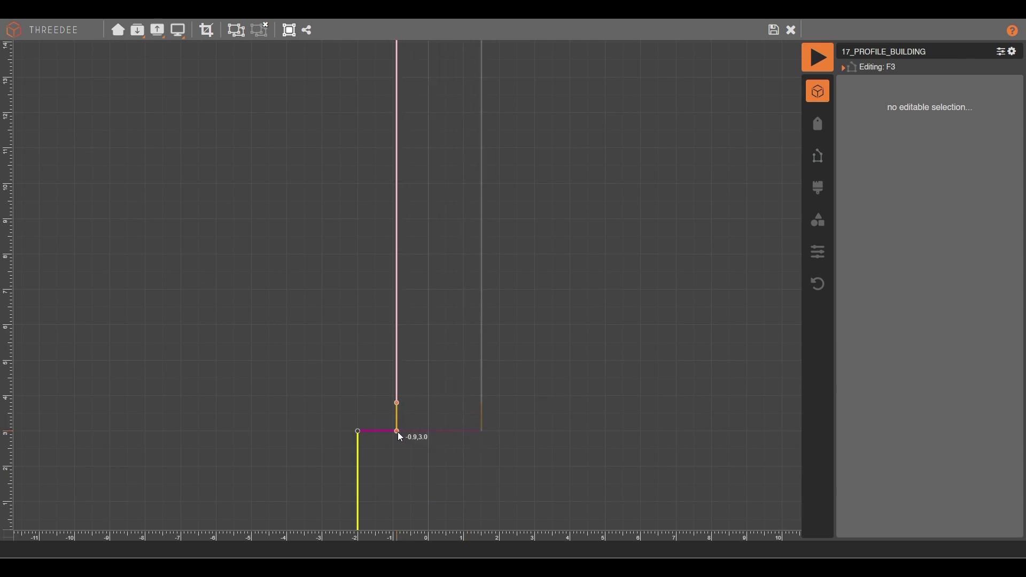
click(774, 33)
Step: Generate the building and compare several random model variants, checking the facade depth and the recessed ground-floor entrances
click(816, 57)
drag(598, 287, 624, 20)
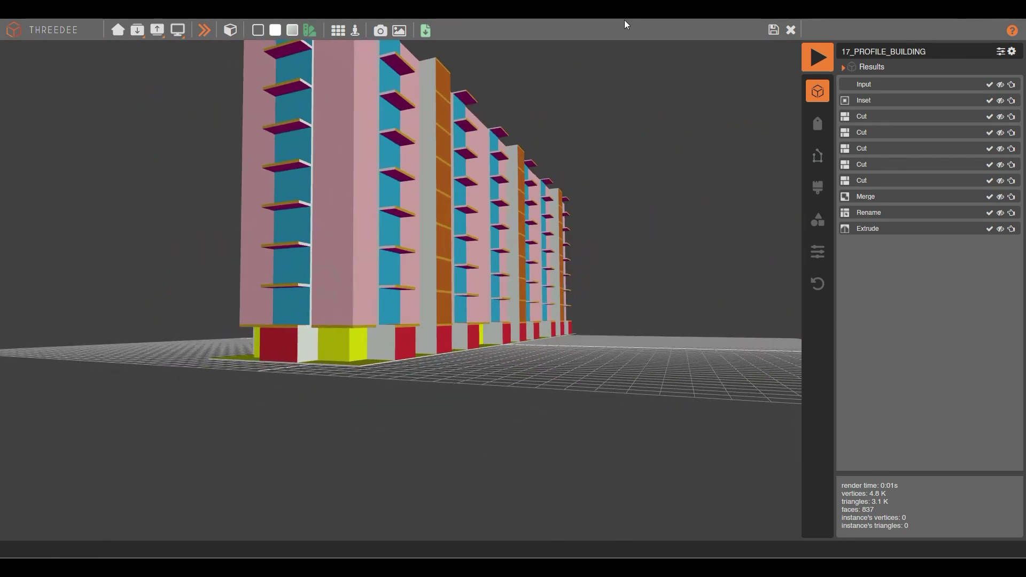
click(207, 30)
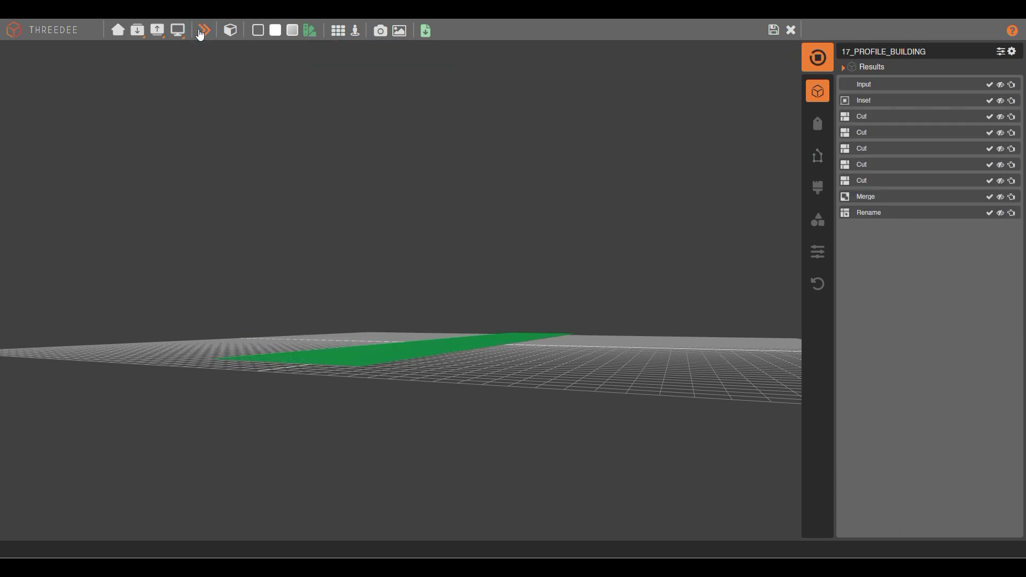
click(200, 33)
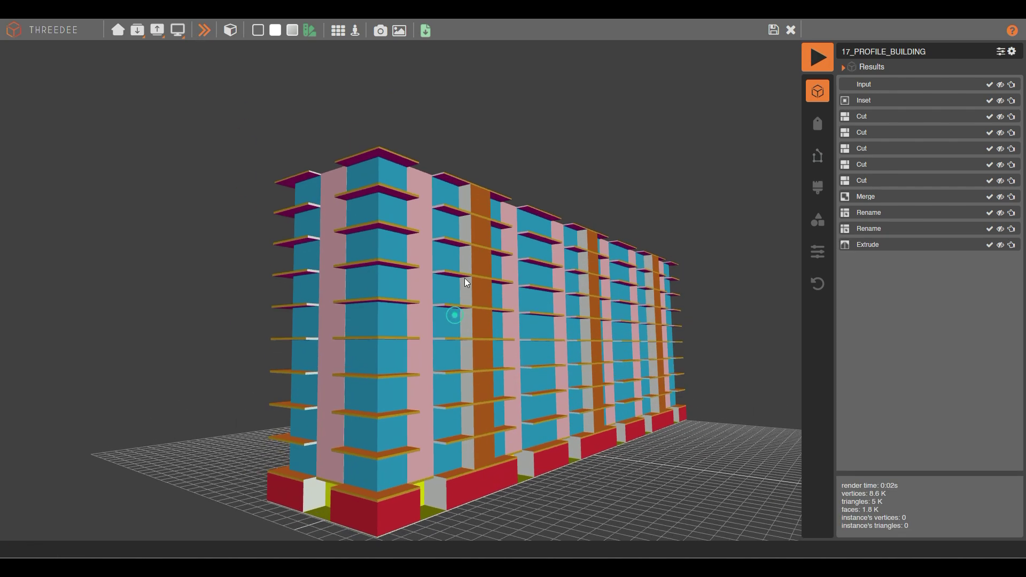
click(207, 38)
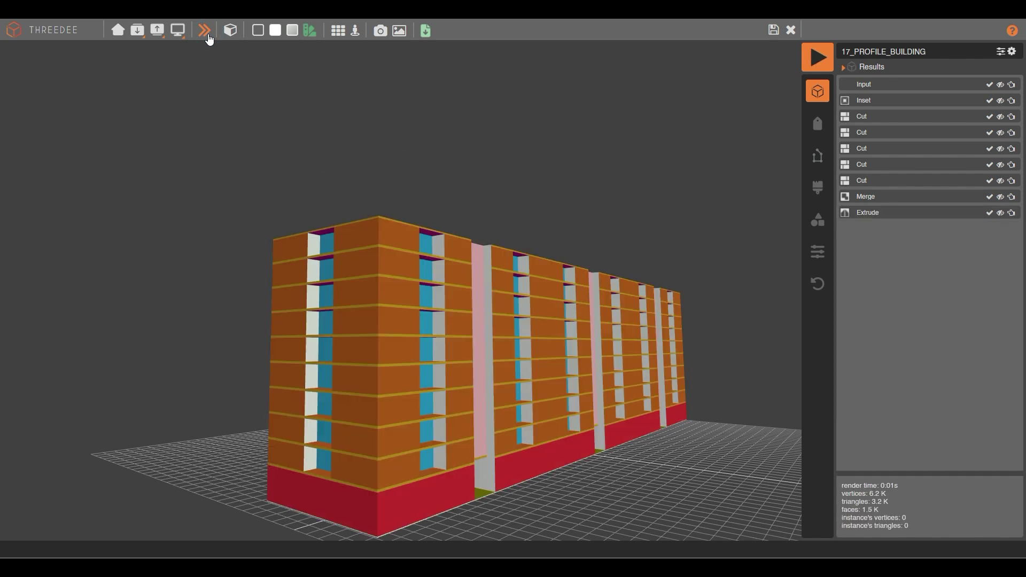
click(209, 40)
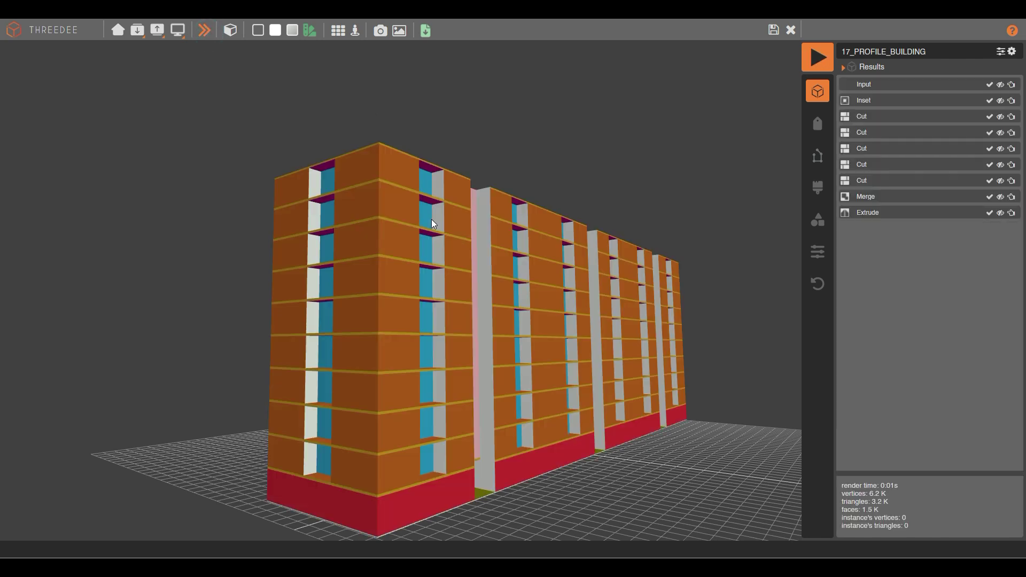
click(204, 30)
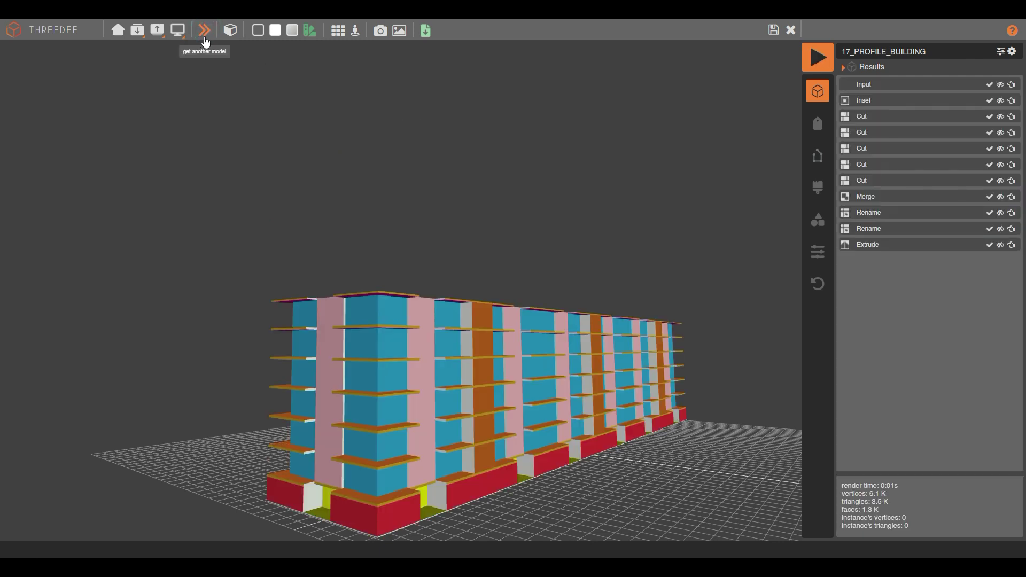
click(205, 38)
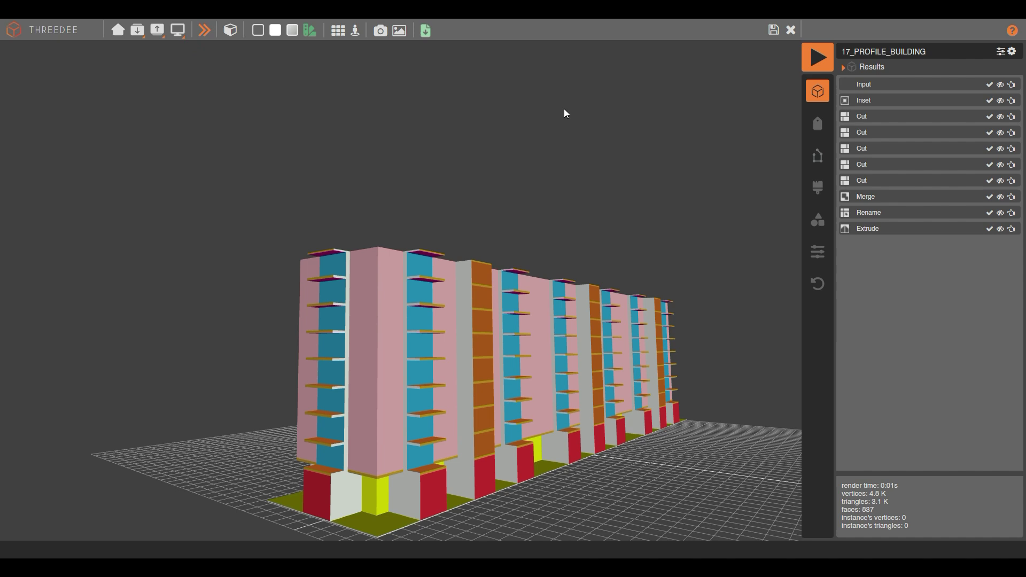
click(776, 30)
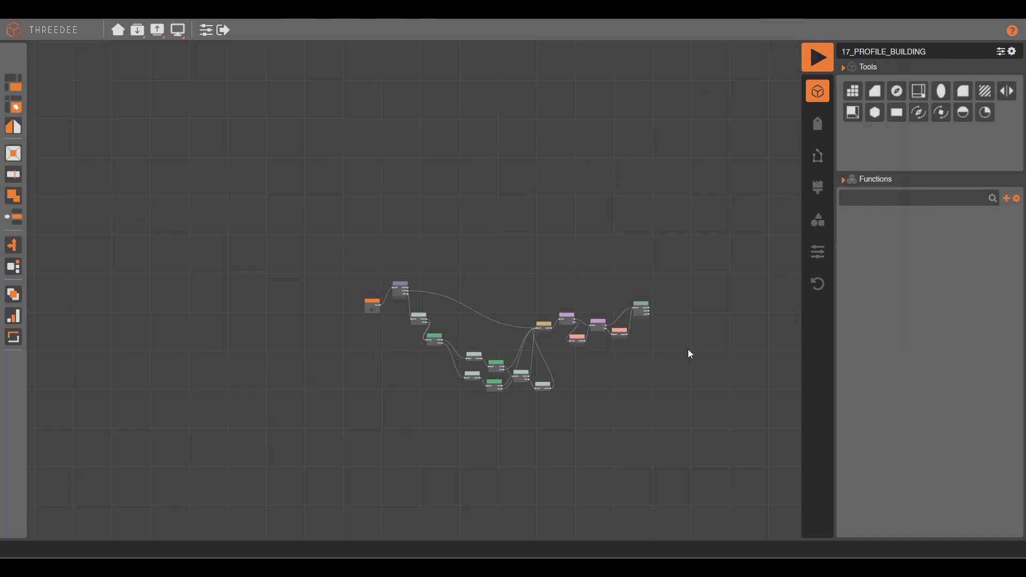